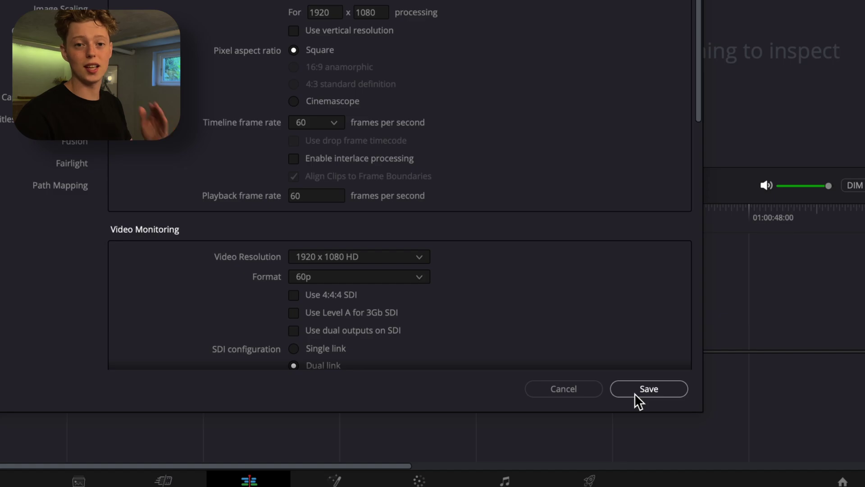
# - Save the 1920 x 1080, 60 fps project settings and place a Fusion Composition at the start of the timeline
pyautogui.click(636, 393)
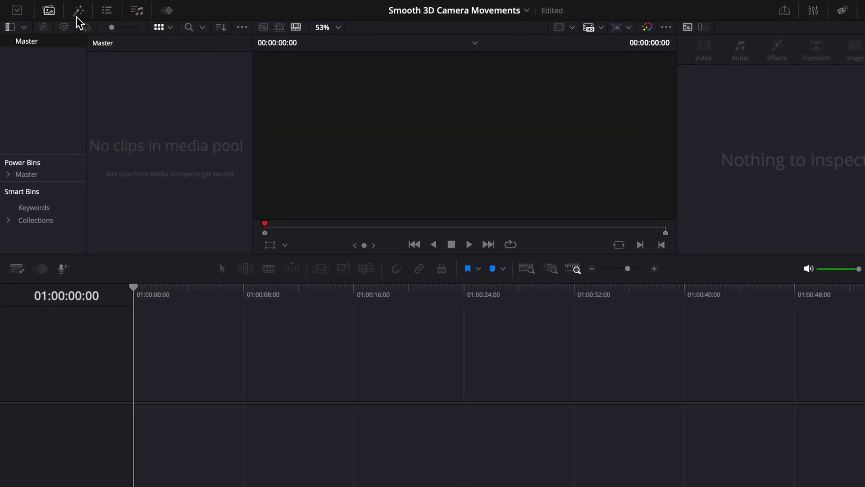
pyautogui.click(79, 11)
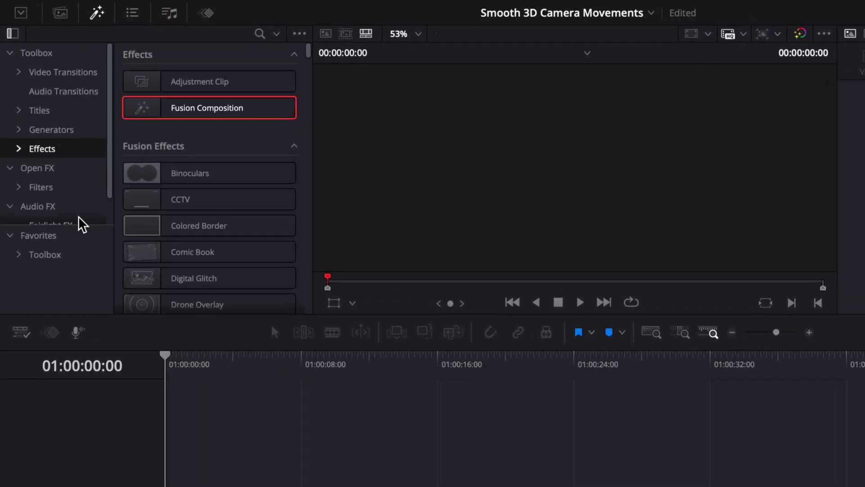
pyautogui.moveTo(173, 87); pyautogui.dragTo(198, 381)
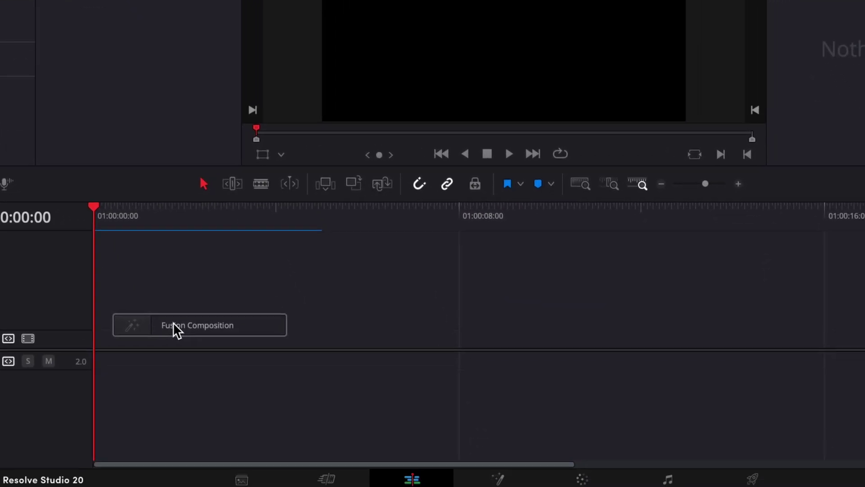
pyautogui.moveTo(173, 323); pyautogui.dragTo(176, 334)
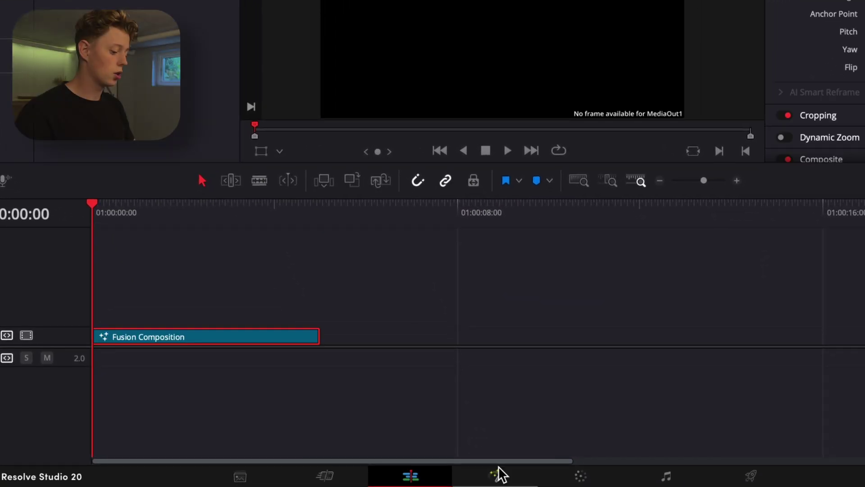
# - Open the composition on the Fusion page and connect a new Background node to MediaOut1
pyautogui.click(497, 474)
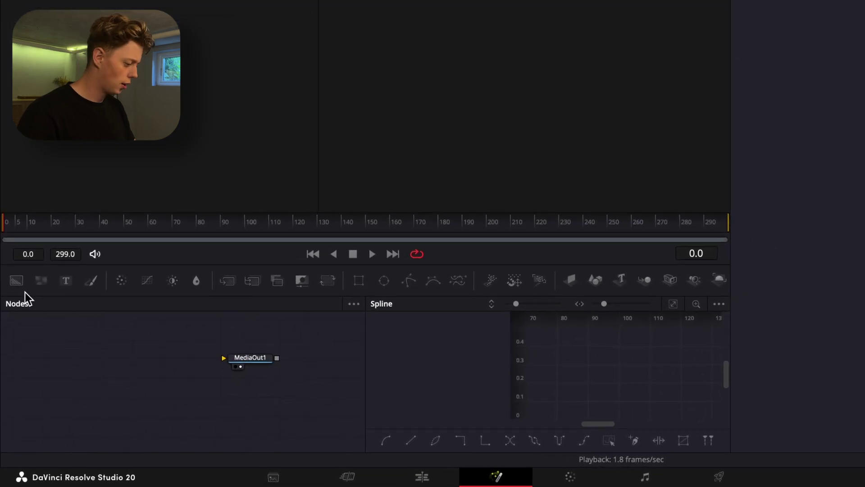
pyautogui.moveTo(19, 280); pyautogui.dragTo(68, 347)
pyautogui.moveTo(79, 339); pyautogui.dragTo(270, 345)
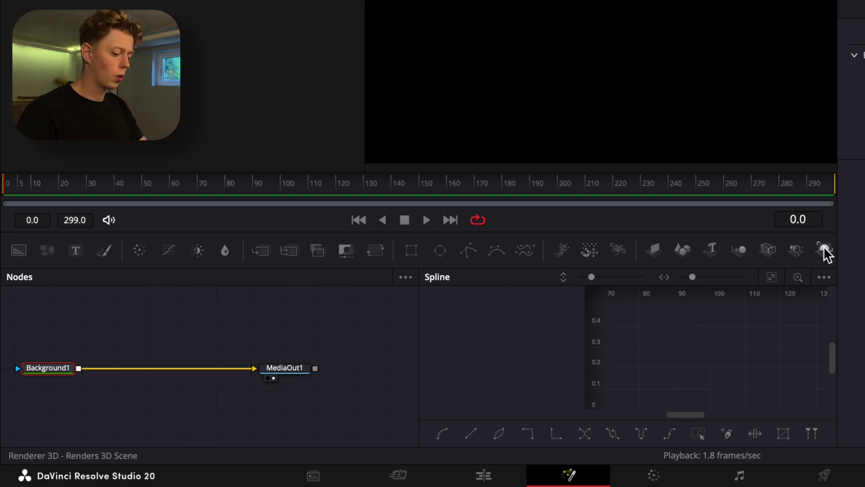
# - Build a 3D branch with an Image Plane 3D and Camera 3D feeding a Merge 3D and Renderer 3D, merged over Background1
pyautogui.moveTo(401, 306); pyautogui.dragTo(181, 341)
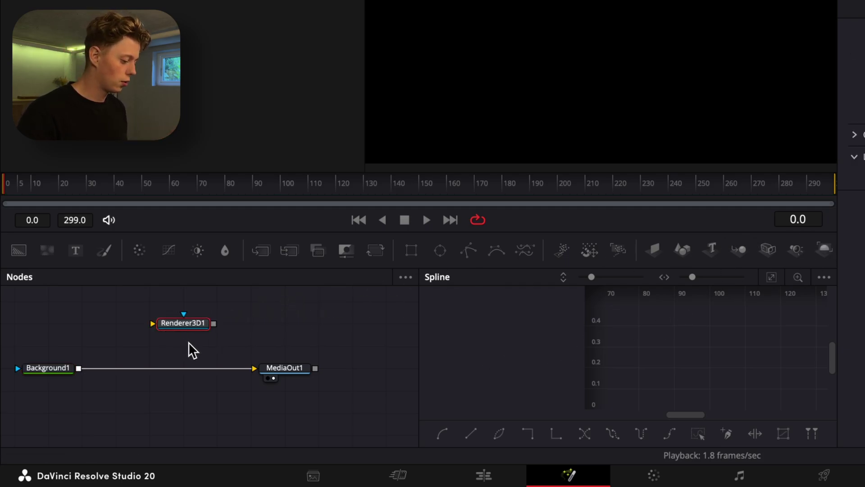
pyautogui.moveTo(590, 280); pyautogui.dragTo(178, 313)
pyautogui.moveTo(768, 249); pyautogui.dragTo(316, 315)
pyautogui.moveTo(652, 252); pyautogui.dragTo(80, 390)
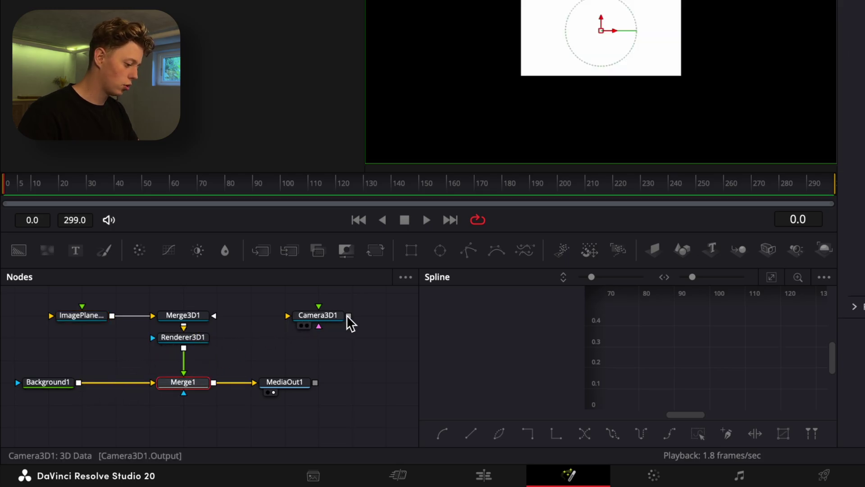
pyautogui.moveTo(348, 315); pyautogui.dragTo(199, 318)
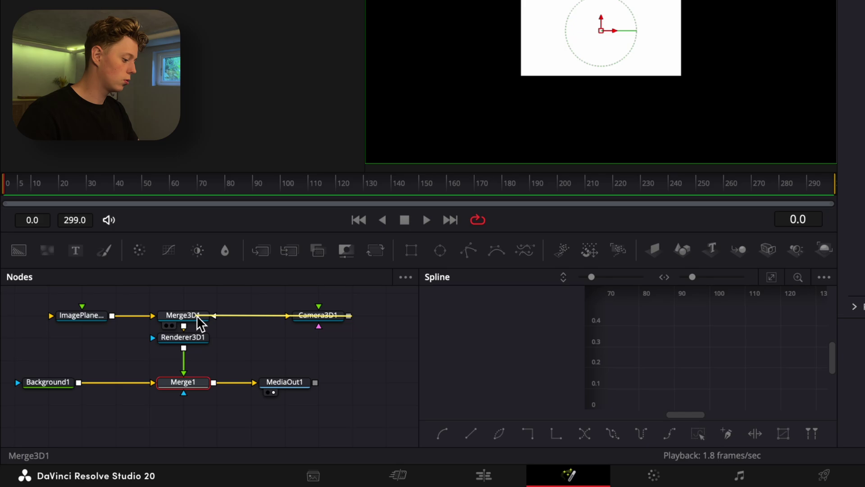
# - Move Camera3D1 back along Z until the image plane fills the frame
pyautogui.click(318, 315)
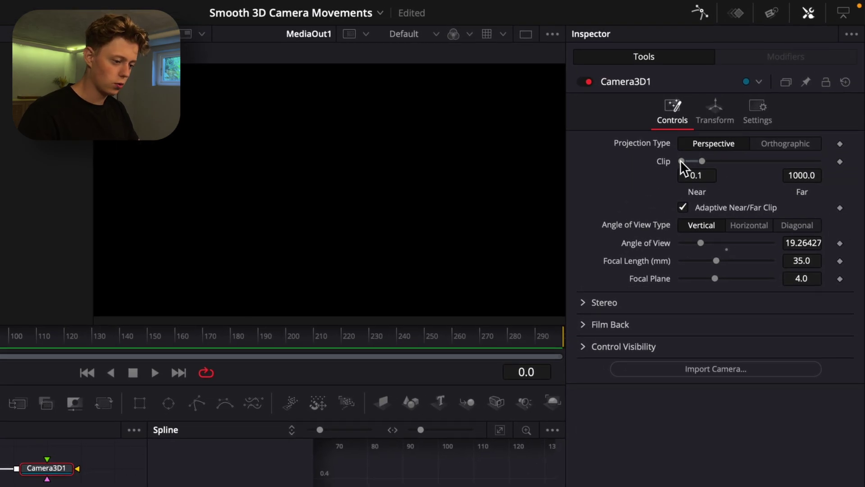
pyautogui.click(703, 118)
pyautogui.moveTo(786, 198)
pyautogui.mouseDown()
pyautogui.moveTo(766, 198)
pyautogui.moveTo(802, 198)
pyautogui.mouseUp()
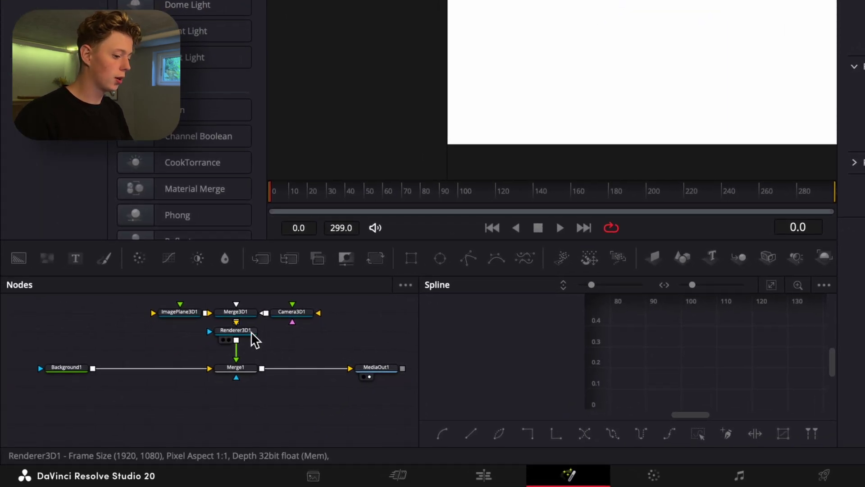
# - Switch Renderer3D1 to the Hardware Renderer and disable its HiQ and LowQ anti-aliasing
pyautogui.click(252, 334)
pyautogui.click(731, 264)
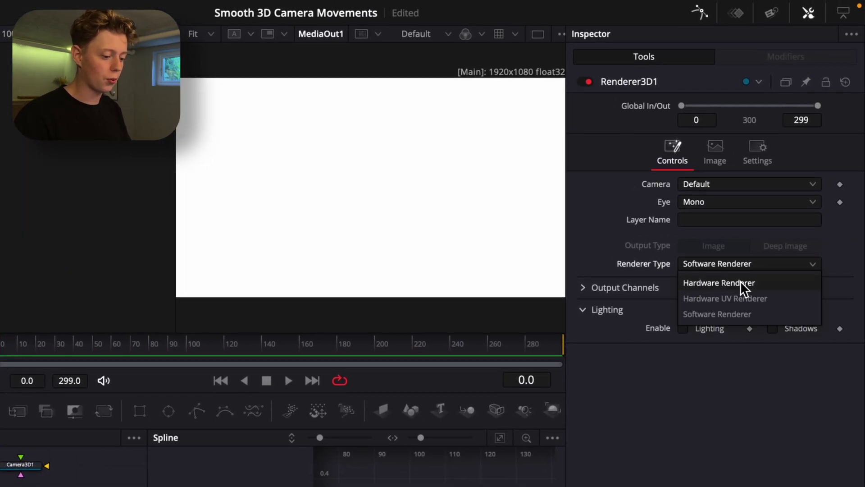
pyautogui.click(742, 281)
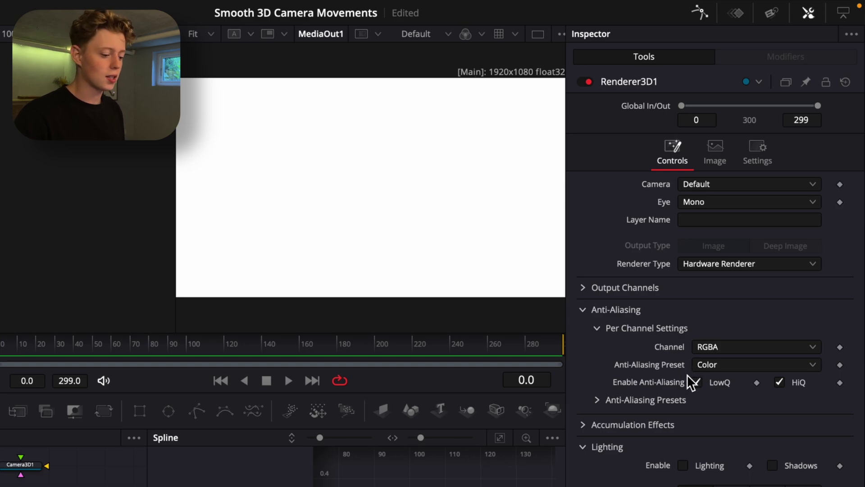
pyautogui.click(780, 383)
pyautogui.click(696, 383)
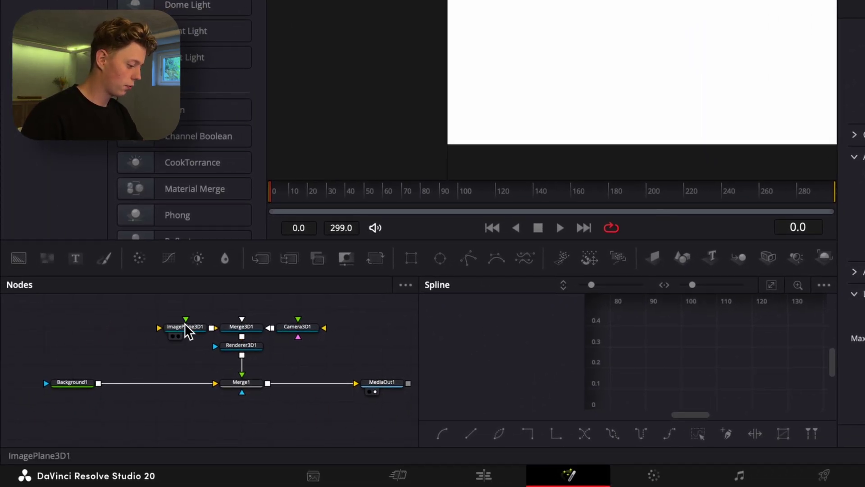
# - Add a second Background node and connect it to the material input of ImagePlane3D1
pyautogui.hscroll(-2, 185, 323)
pyautogui.moveTo(26, 255); pyautogui.dragTo(235, 341)
pyautogui.click(238, 339)
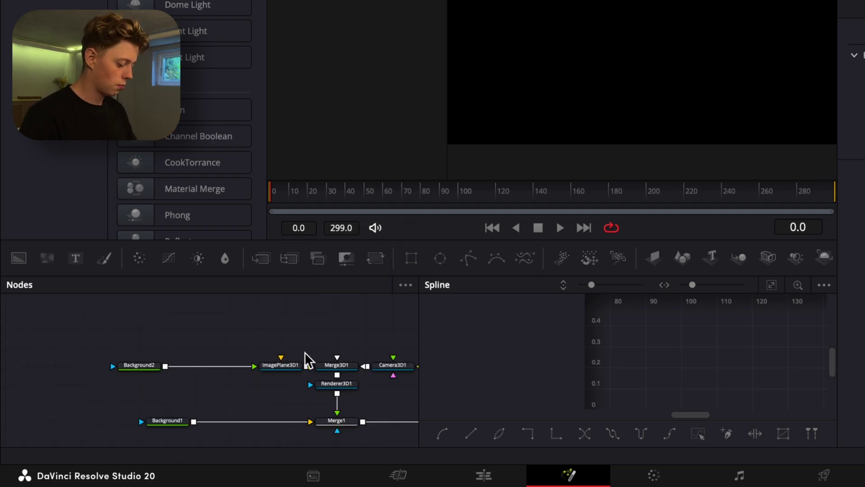
# - Add a Grid tool and insert it between Background2 and ImagePlane3D1
pyautogui.hotkey('shift', 'space')
pyautogui.write('GRID')
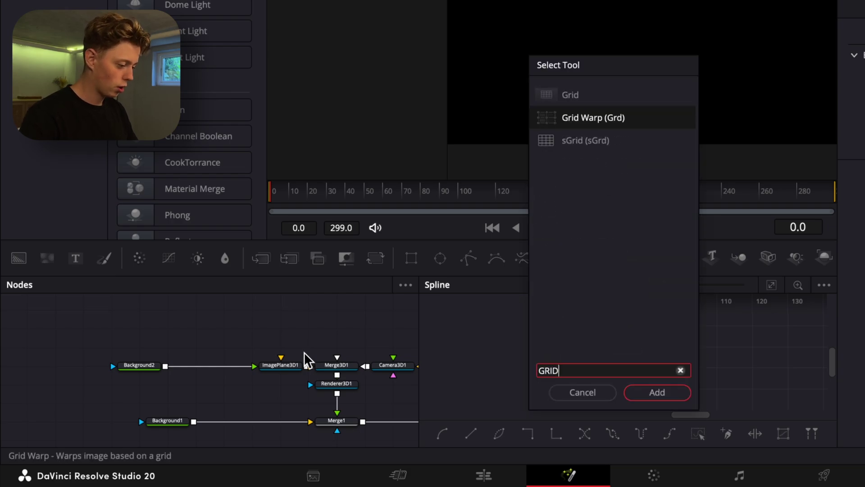
pyautogui.press('Up')
pyautogui.press('Return')
pyautogui.moveTo(238, 331); pyautogui.dragTo(211, 368)
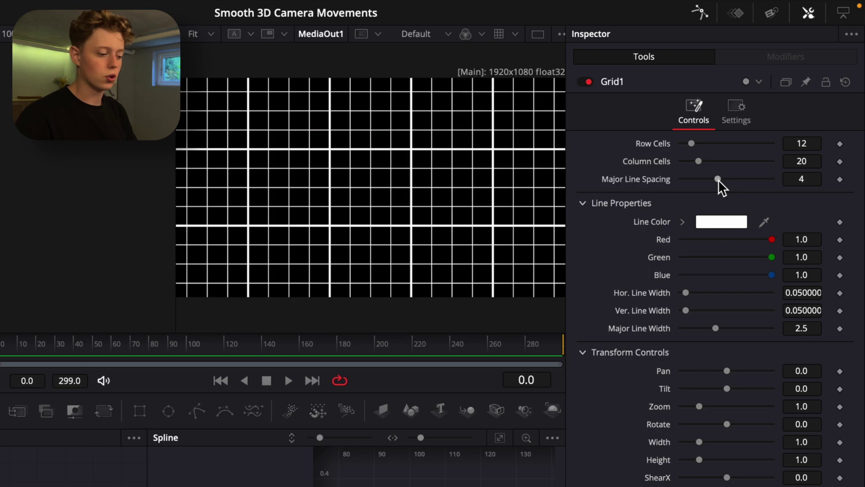
# - Refine Grid1 with Major Line Spacing 0 and more row and column cells, and lower its Blend to about 0.142
pyautogui.moveTo(719, 179); pyautogui.dragTo(585, 187)
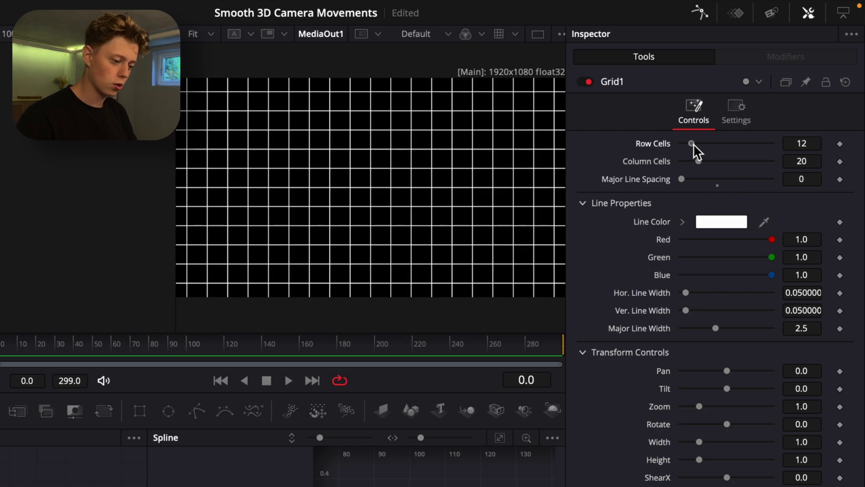
pyautogui.moveTo(693, 144); pyautogui.dragTo(715, 162)
pyautogui.click(736, 111)
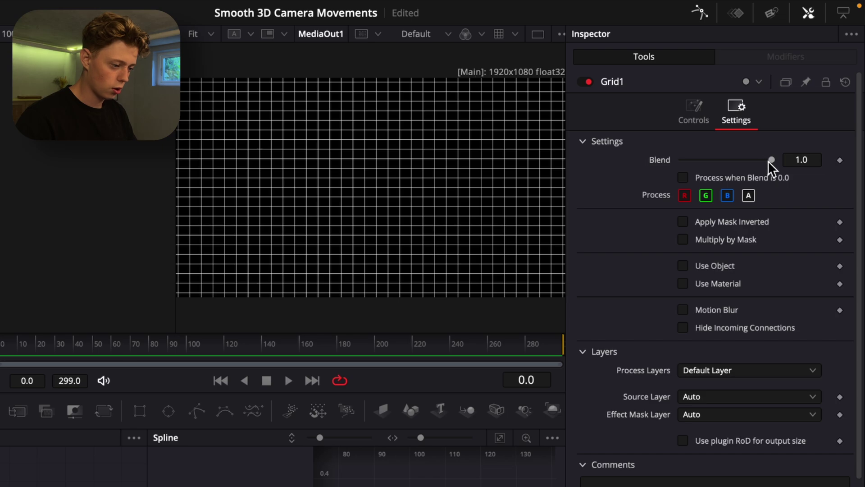
pyautogui.moveTo(768, 161); pyautogui.dragTo(695, 160)
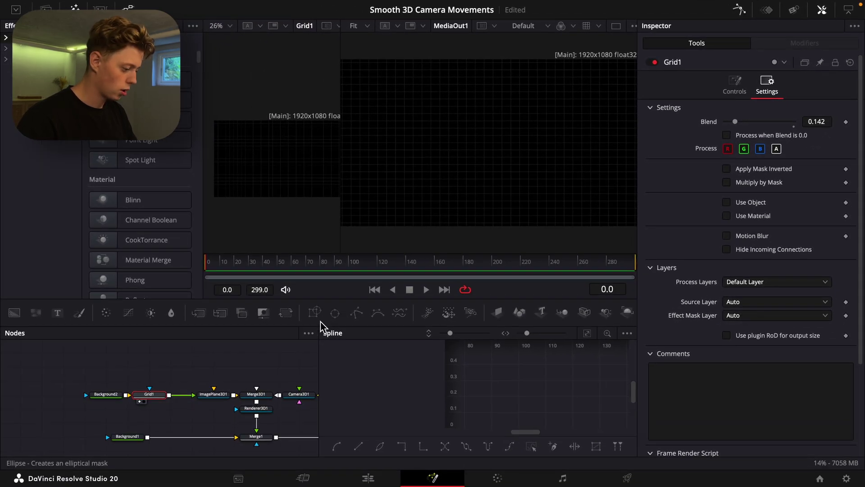
# - Mask Grid1 with an Ellipse about 1.17 wide and 0.58 high, using a Soft Edge of 0.2
pyautogui.moveTo(156, 386); pyautogui.dragTo(156, 384)
pyautogui.moveTo(314, 158); pyautogui.dragTo(344, 175)
pyautogui.moveTo(725, 149); pyautogui.dragTo(800, 153)
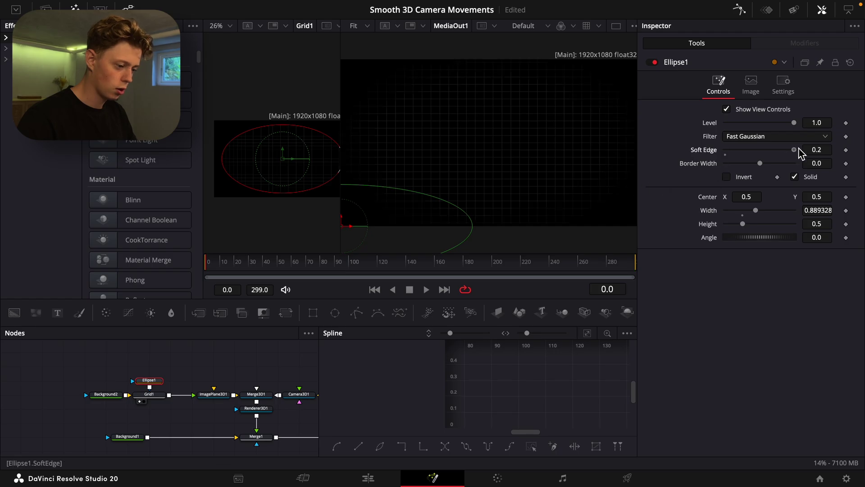
pyautogui.moveTo(315, 198); pyautogui.dragTo(553, 120)
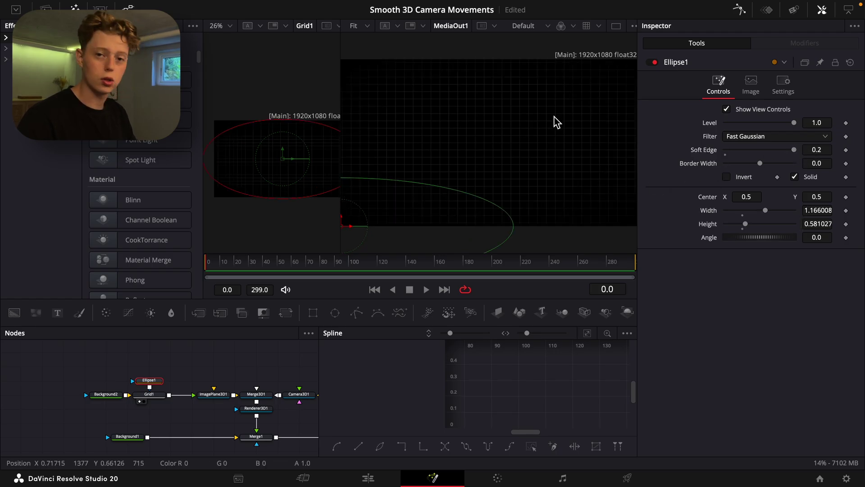
pyautogui.click(190, 350)
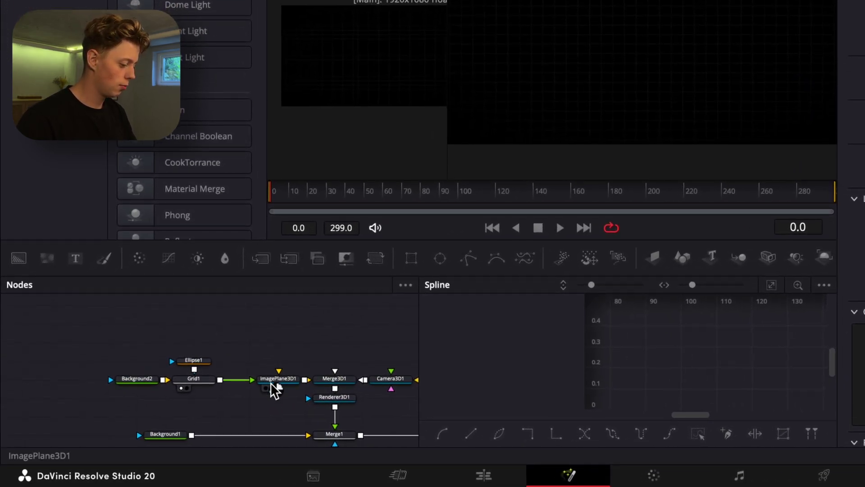
# - Duplicate ImagePlane3D1 above the original and connect the copy to Merge3D1
pyautogui.click(272, 382)
pyautogui.press('super+c')
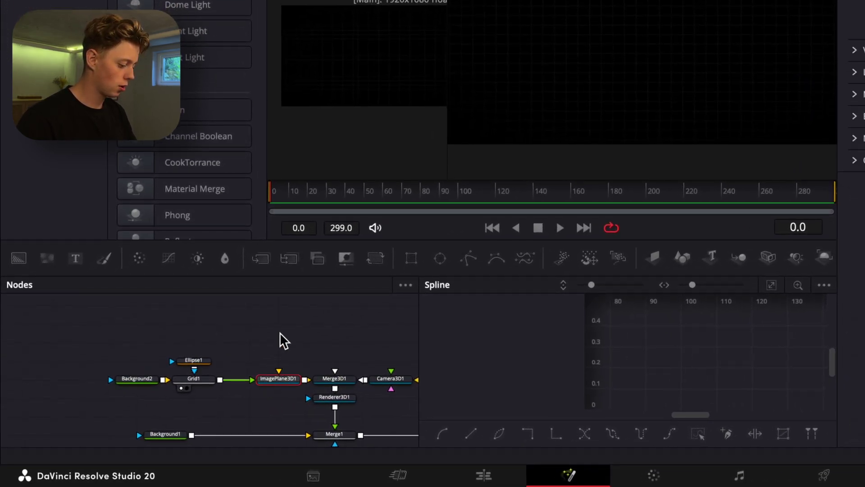
pyautogui.click(279, 325)
pyautogui.press('super+v')
pyautogui.moveTo(304, 323); pyautogui.dragTo(313, 346)
pyautogui.moveTo(332, 377); pyautogui.dragTo(333, 379)
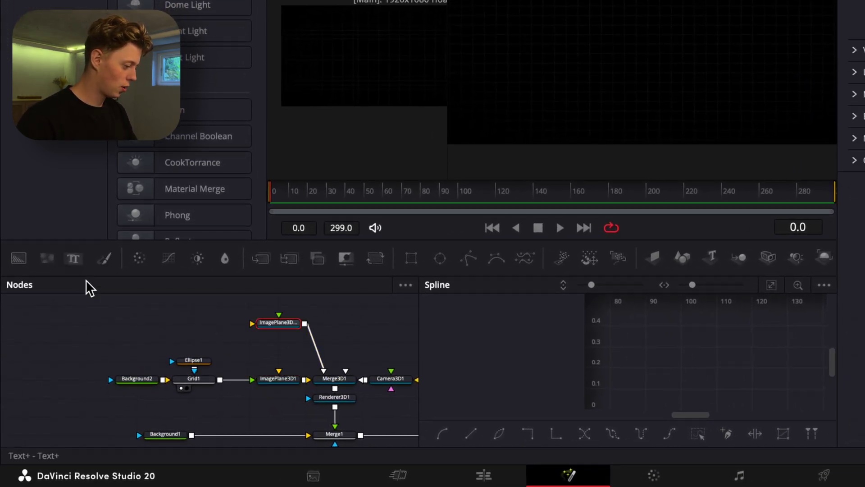
# - Connect a Text+ node to the duplicated image plane and enter "Difine your first position" on two lines
pyautogui.moveTo(86, 280); pyautogui.dragTo(254, 331)
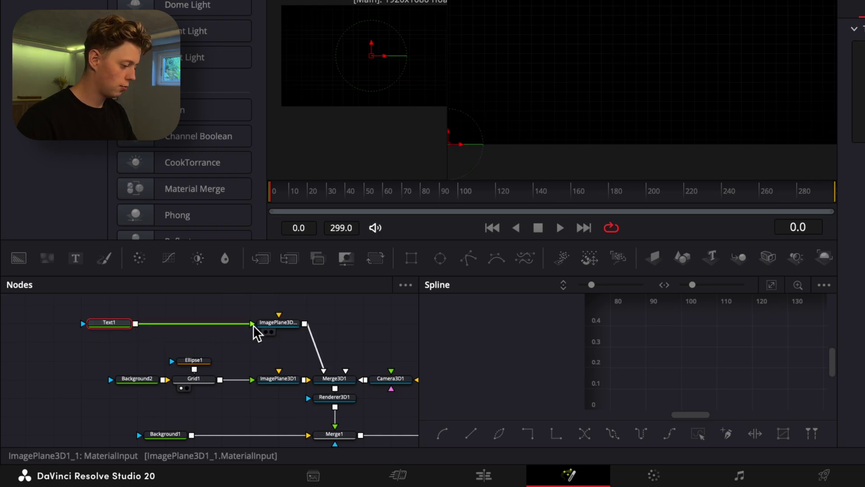
pyautogui.click(801, 105)
pyautogui.write('Dif')
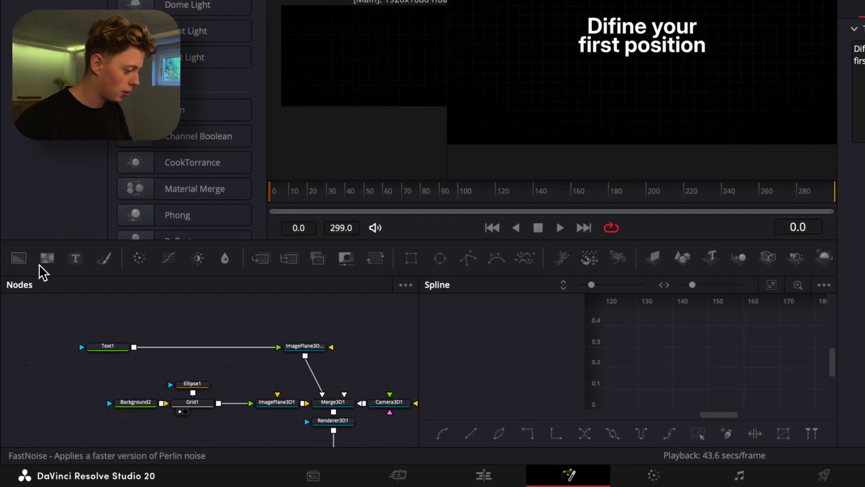
# - Merge a Background node masked by a Rectangle over Text1 and color it blue with Blue at 1.0
pyautogui.moveTo(19, 261); pyautogui.dragTo(171, 323)
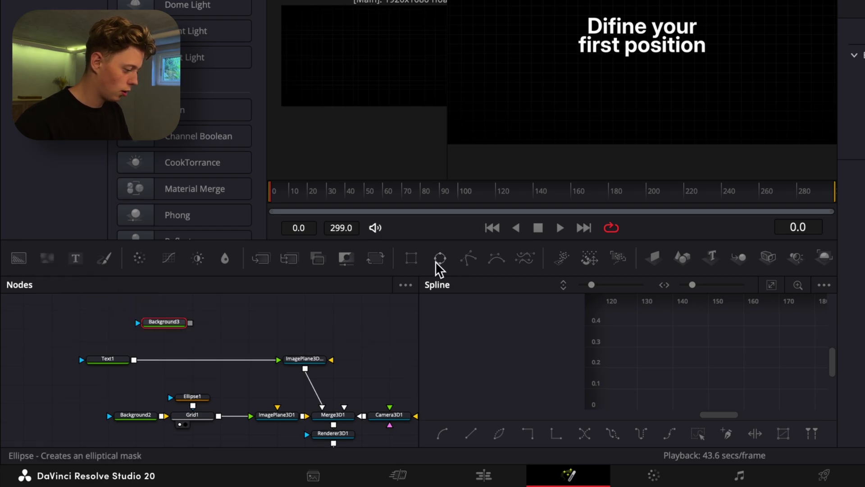
pyautogui.moveTo(165, 302); pyautogui.dragTo(164, 302)
pyautogui.moveTo(164, 350); pyautogui.dragTo(135, 378)
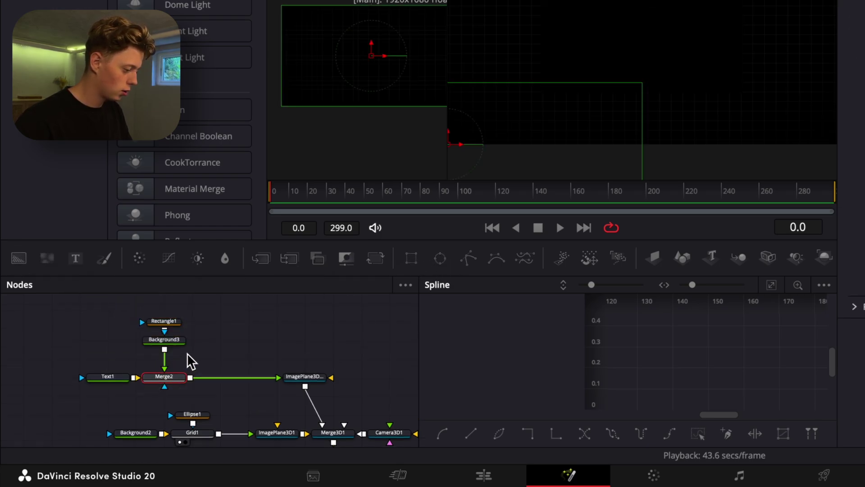
pyautogui.click(164, 341)
pyautogui.moveTo(727, 213); pyautogui.dragTo(800, 219)
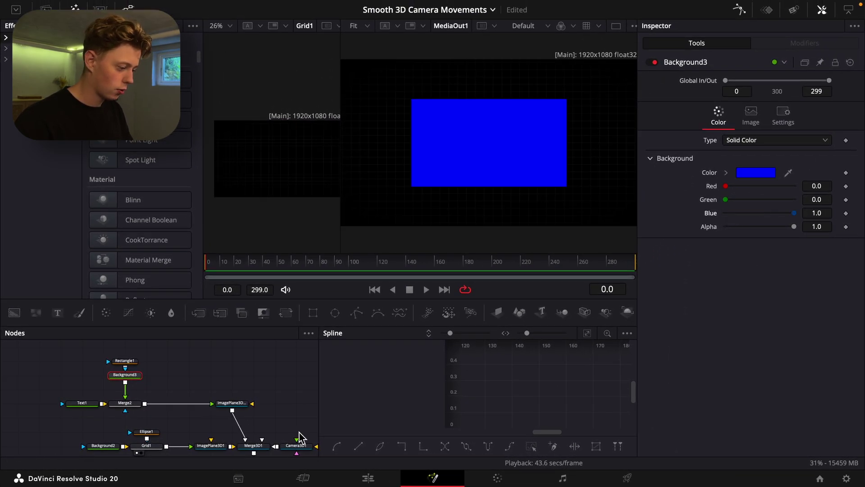
# - Swap Merge2's inputs to put the text in front, and reduce Rectangle1 to a thin bar behind "first position"
pyautogui.click(129, 404)
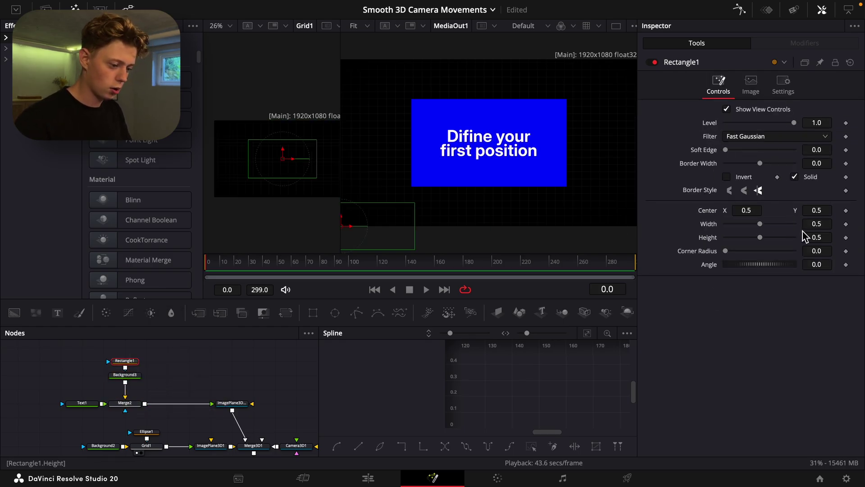
pyautogui.moveTo(820, 232); pyautogui.dragTo(825, 235)
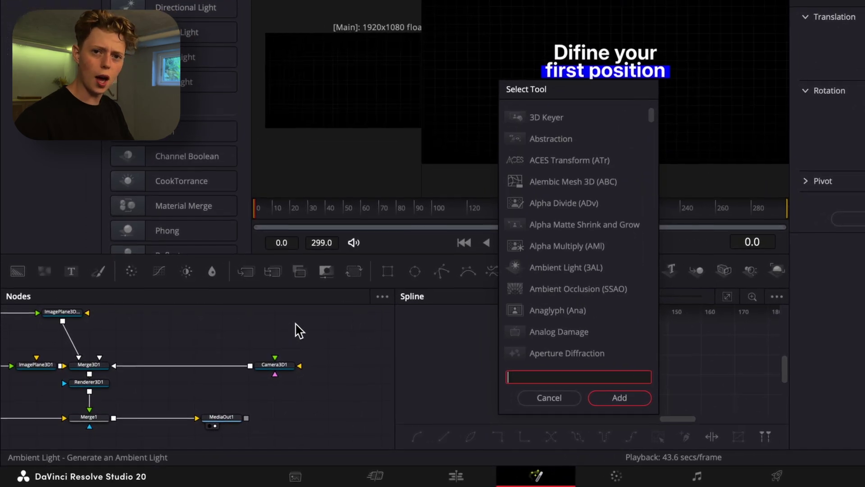
# - Add a Transform 3D node and insert it between Camera3D1 and Merge3D1
pyautogui.write('transform')
pyautogui.press('Down')
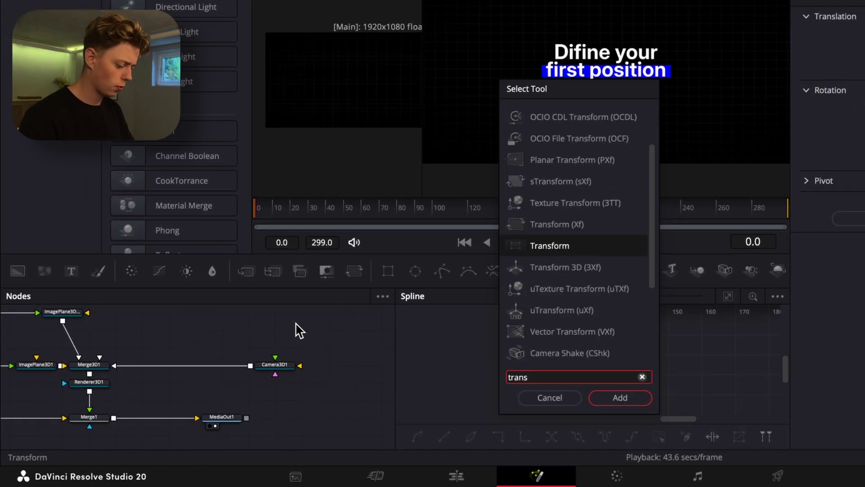
pyautogui.press('Return')
pyautogui.moveTo(300, 334); pyautogui.dragTo(224, 377)
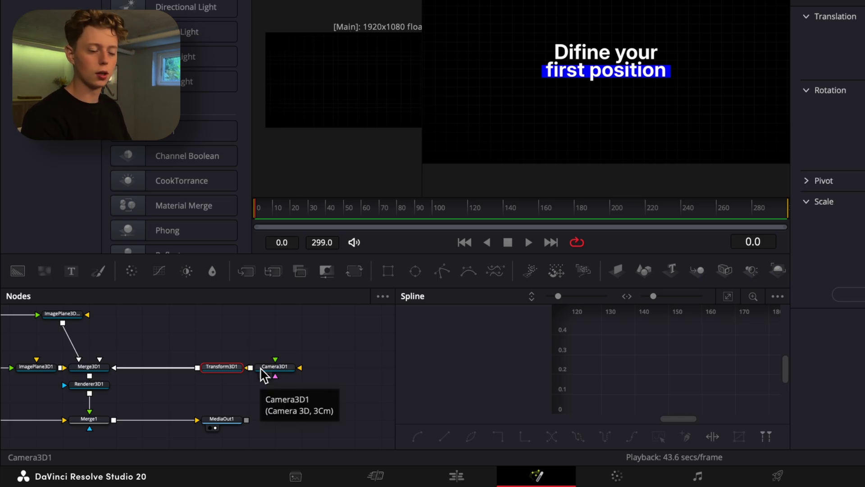
# - Rename the Transform 3D node to Anim1 and keyframe its Z translation from -1.29 at frame 0 to a pulled-back position at frame 90
pyautogui.press('F2')
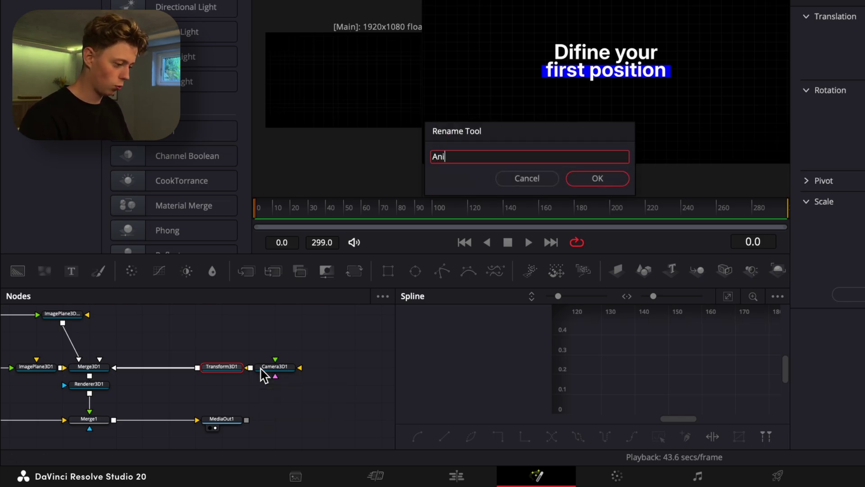
pyautogui.press('Return')
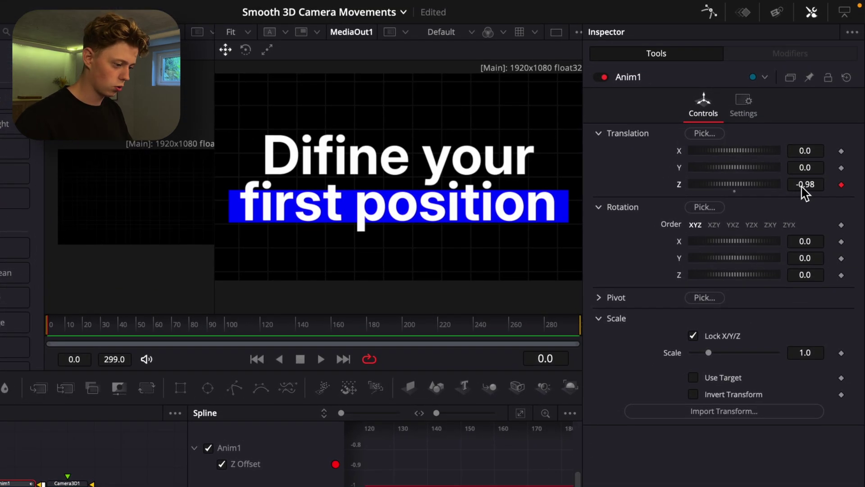
pyautogui.moveTo(802, 186); pyautogui.dragTo(796, 188)
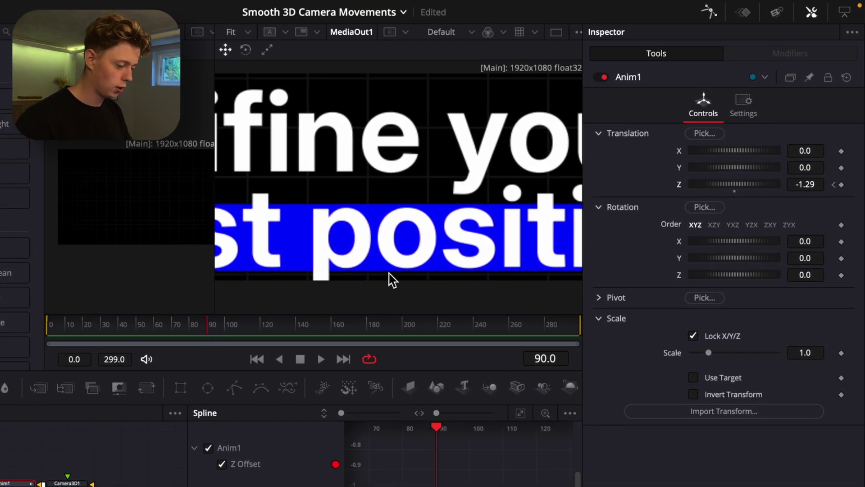
pyautogui.moveTo(795, 186); pyautogui.dragTo(804, 185)
pyautogui.moveTo(804, 185); pyautogui.dragTo(807, 185)
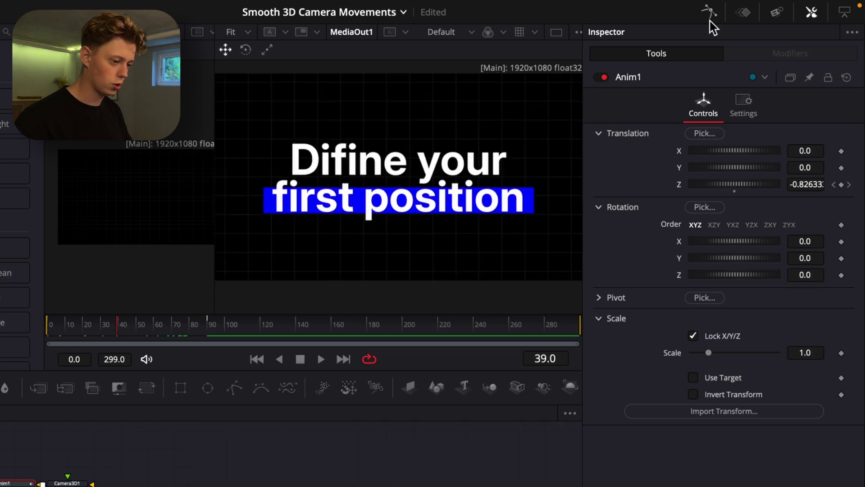
# - Apply Out Cubic easing to all of Anim1's Z Offset keyframes in the spline and play back the move
pyautogui.click(709, 20)
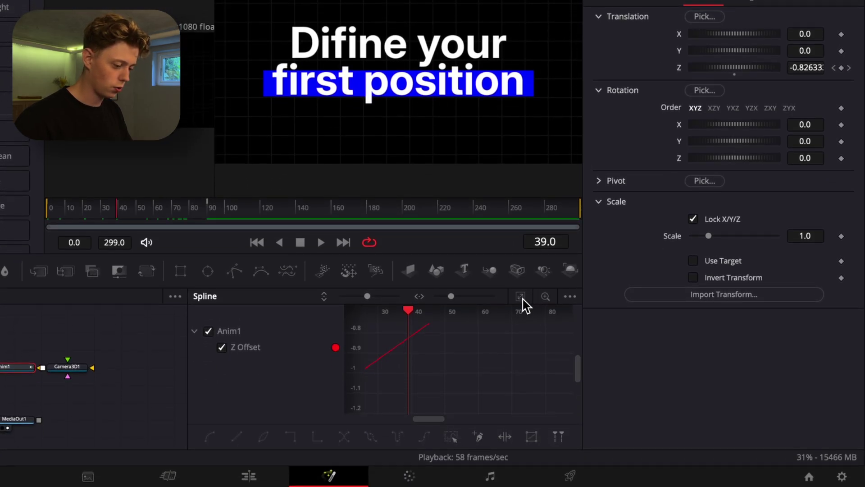
pyautogui.click(522, 298)
pyautogui.press('super+a')
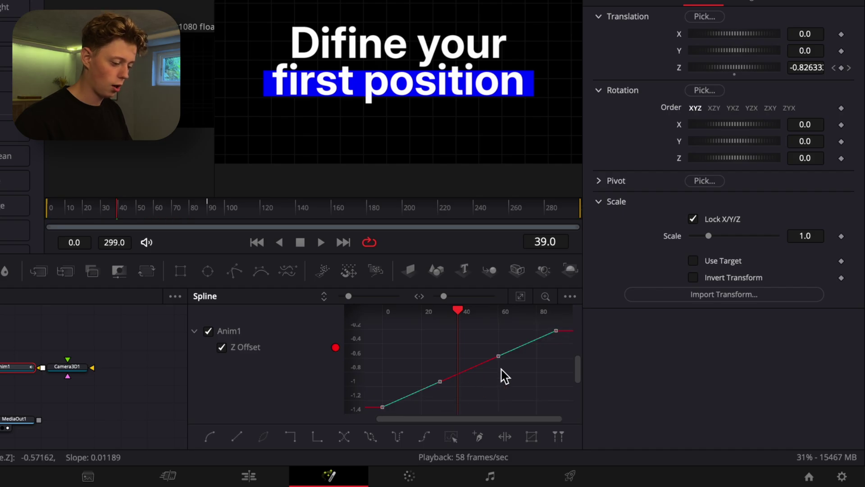
pyautogui.rightClick(500, 369)
pyautogui.moveTo(608, 183)
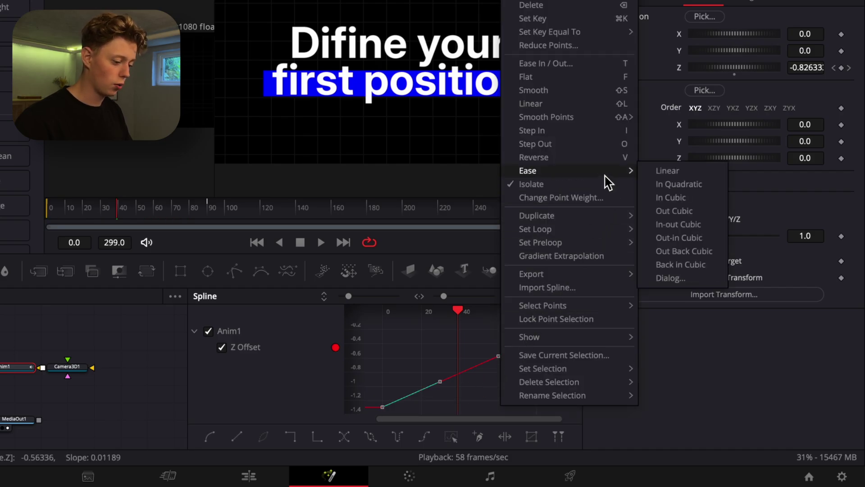
pyautogui.click(698, 211)
pyautogui.press('space')
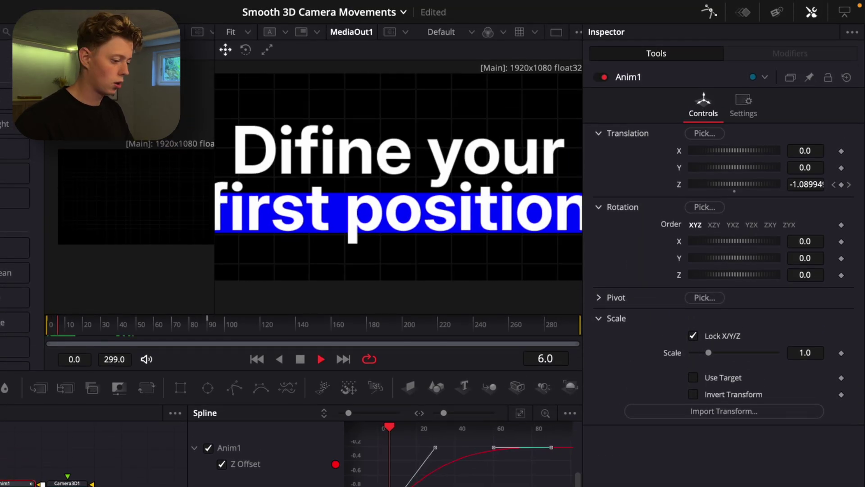
pyautogui.press('space')
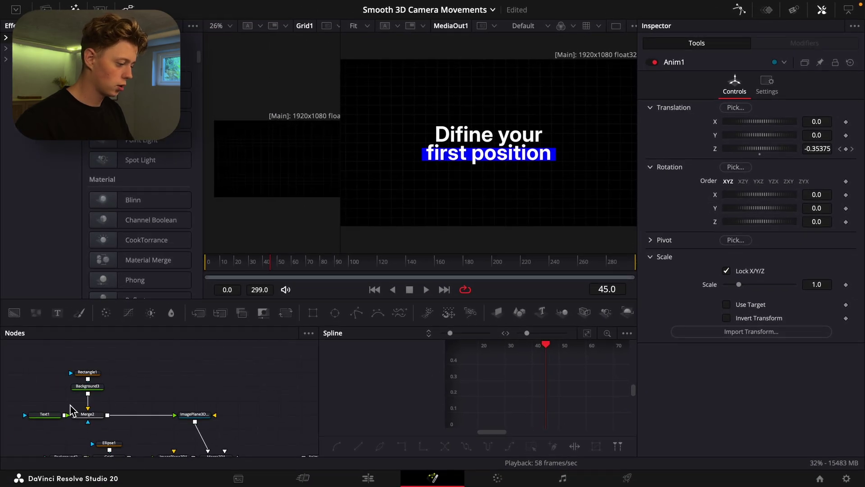
# - Animate Rectangle1's Width from 0.0 at frame 0 to 0.335 at frame 60 and preview the highlight growing
pyautogui.click(92, 372)
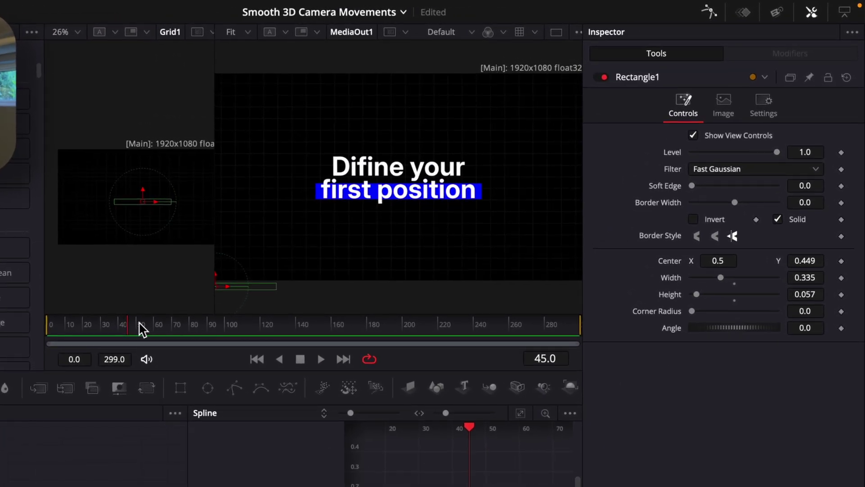
pyautogui.press('Home')
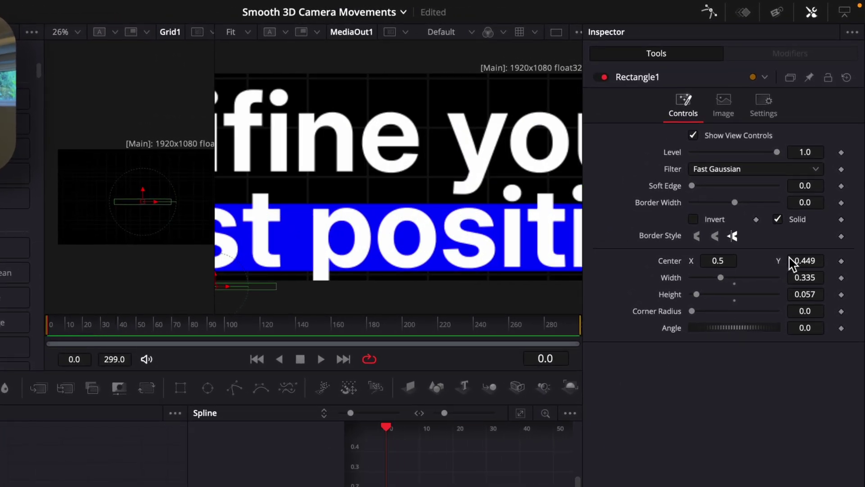
pyautogui.click(841, 278)
pyautogui.click(153, 326)
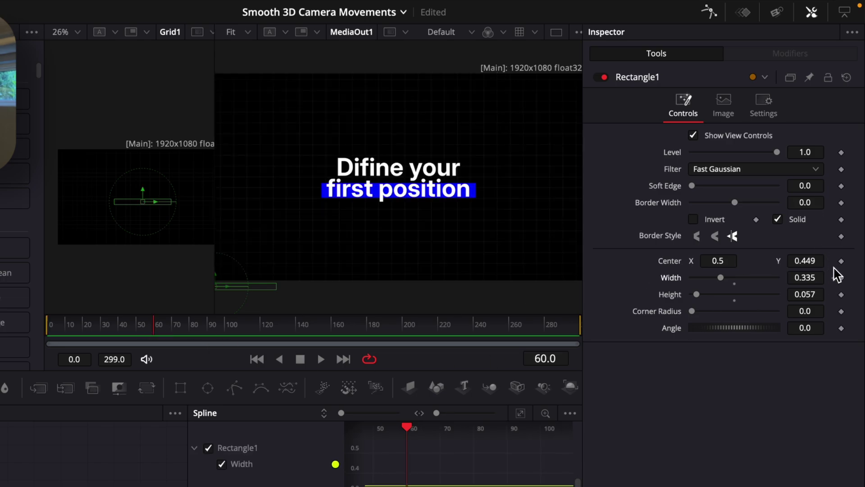
pyautogui.click(842, 277)
pyautogui.press('Home')
pyautogui.moveTo(722, 278); pyautogui.dragTo(691, 278)
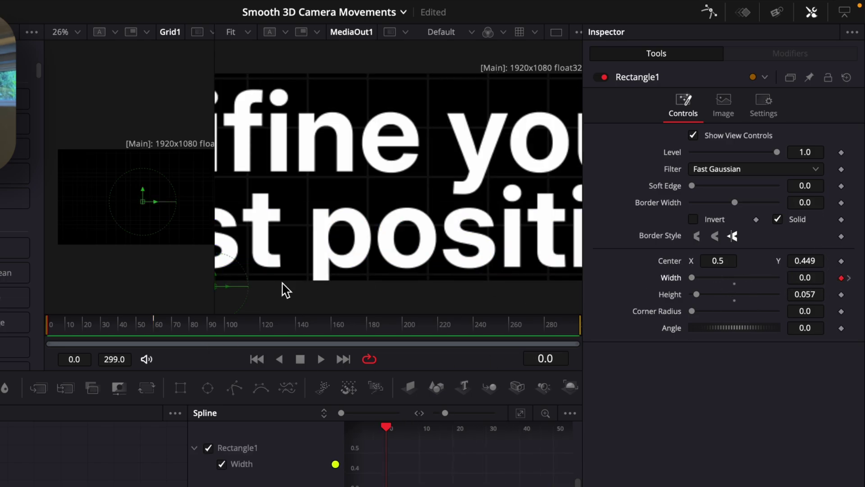
pyautogui.press('space')
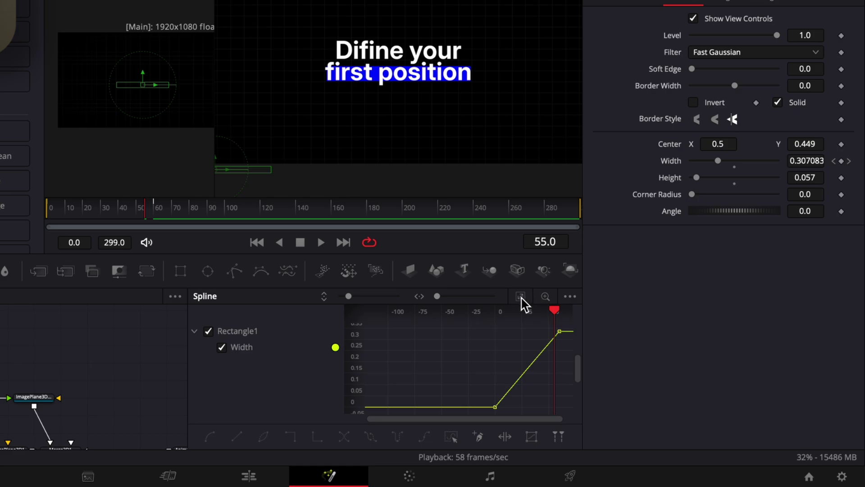
# - Apply Out Cubic easing to both of Rectangle1's Width keyframes
pyautogui.click(521, 297)
pyautogui.moveTo(562, 324); pyautogui.dragTo(255, 447)
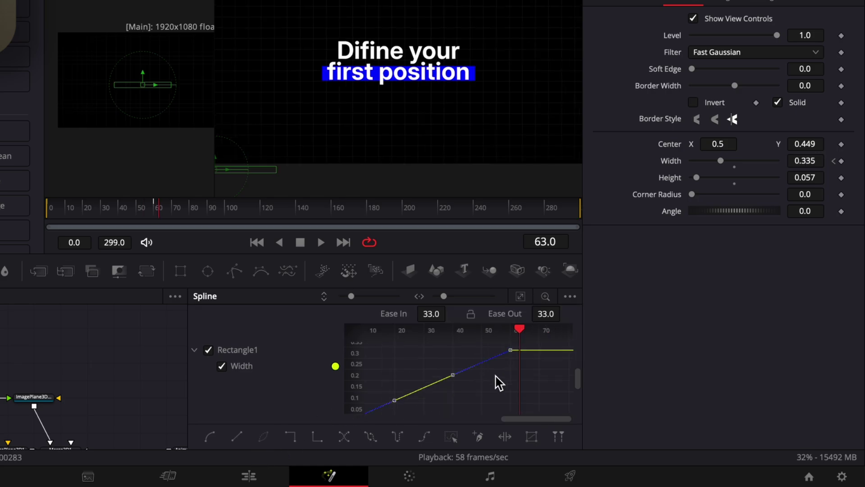
pyautogui.rightClick(496, 376)
pyautogui.moveTo(552, 174)
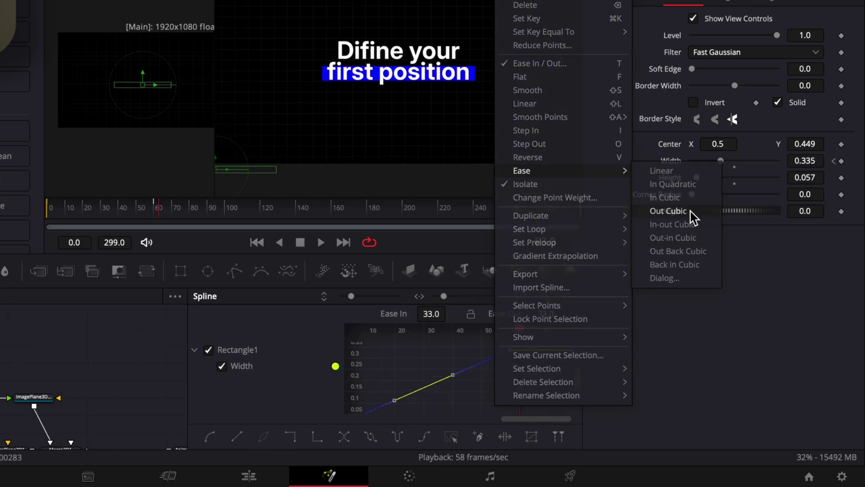
pyautogui.click(692, 210)
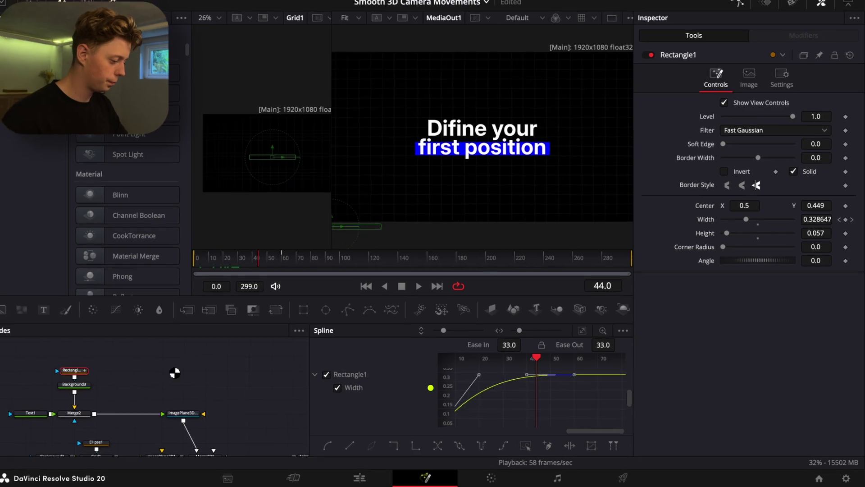
pyautogui.click(174, 372)
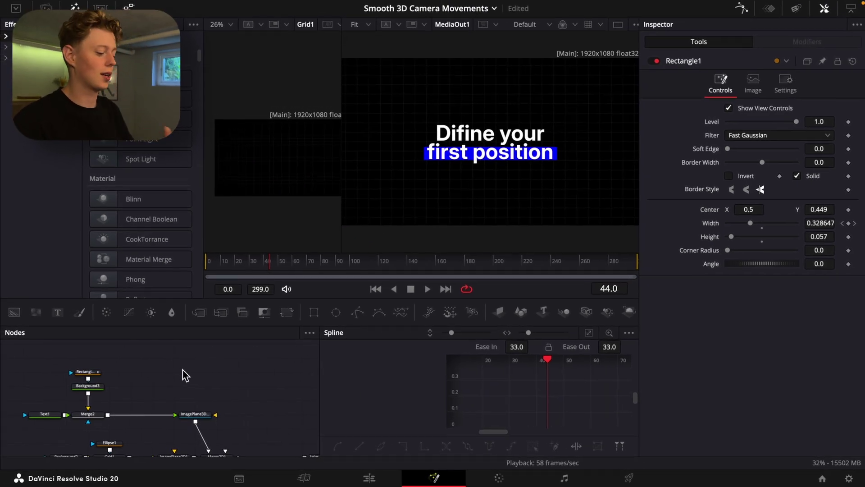
# - Duplicate the whole highlighted text branch, including Text1, Merge2, the blue background, its rectangle mask and the image plane
pyautogui.hscroll(2, 187, 414)
pyautogui.moveTo(203, 441); pyautogui.dragTo(7, 325)
pyautogui.click(148, 351)
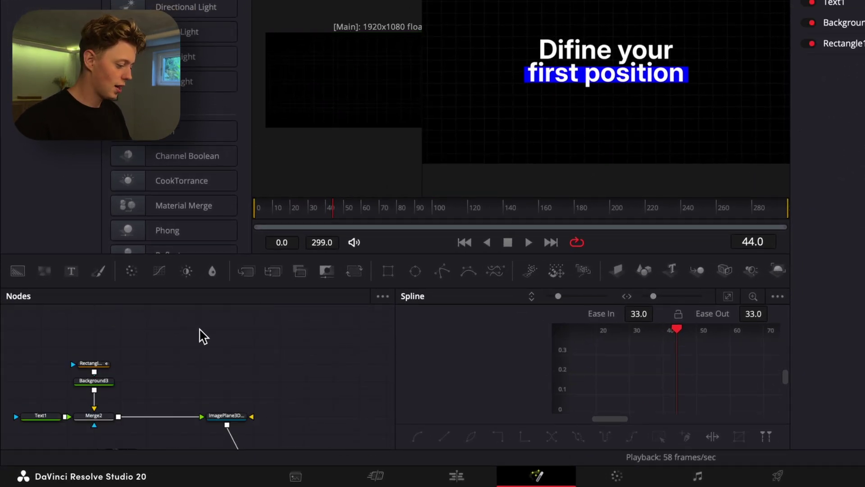
pyautogui.press('super+v')
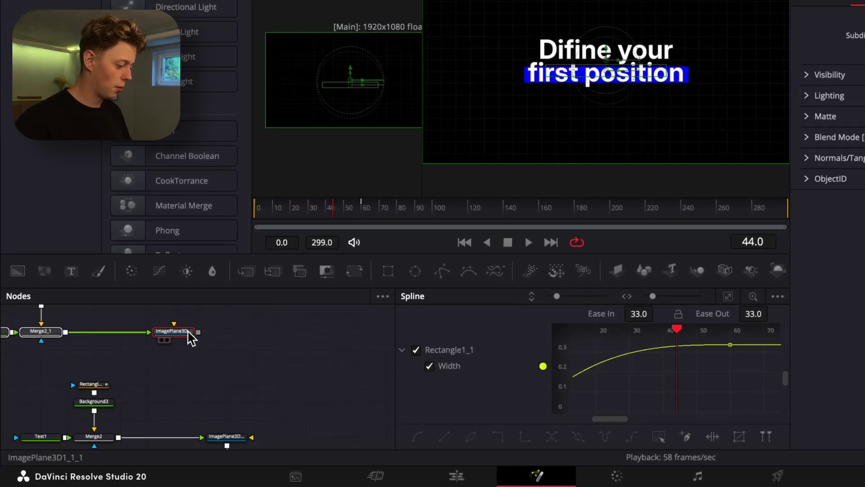
# - Connect the duplicated image plane to Merge3D1 and change the copied text to "Now your" and "Second position" on two lines
pyautogui.moveTo(186, 331); pyautogui.dragTo(263, 387)
pyautogui.scroll(3, 291, 356)
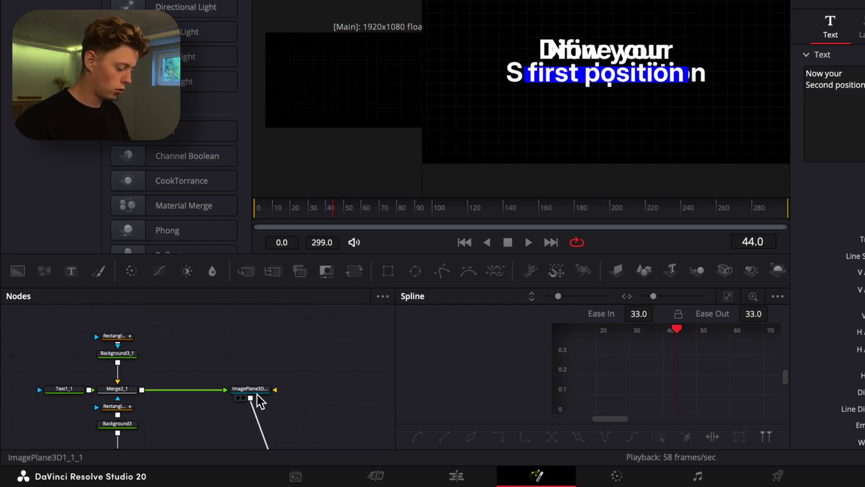
pyautogui.scroll(-3, 258, 394)
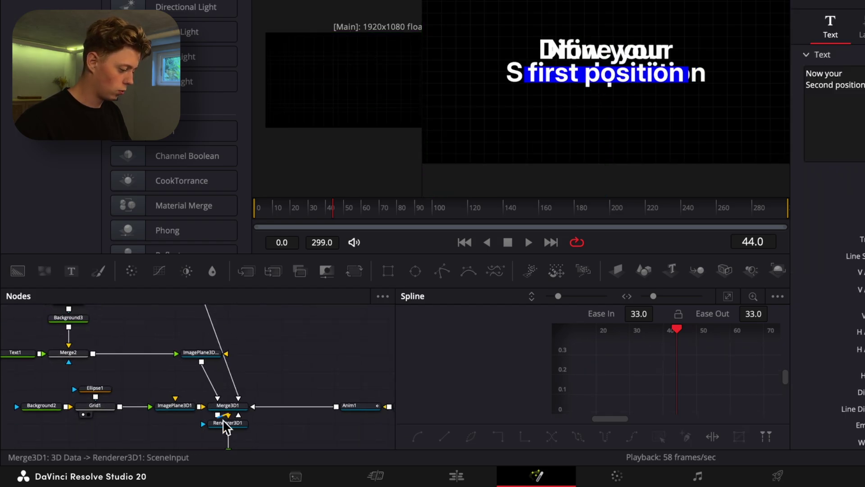
# - Show Merge3D1 in the first viewer and examine the camera and text planes in the perspective view
pyautogui.click(230, 406)
pyautogui.press('1')
pyautogui.scroll(5, 324, 77)
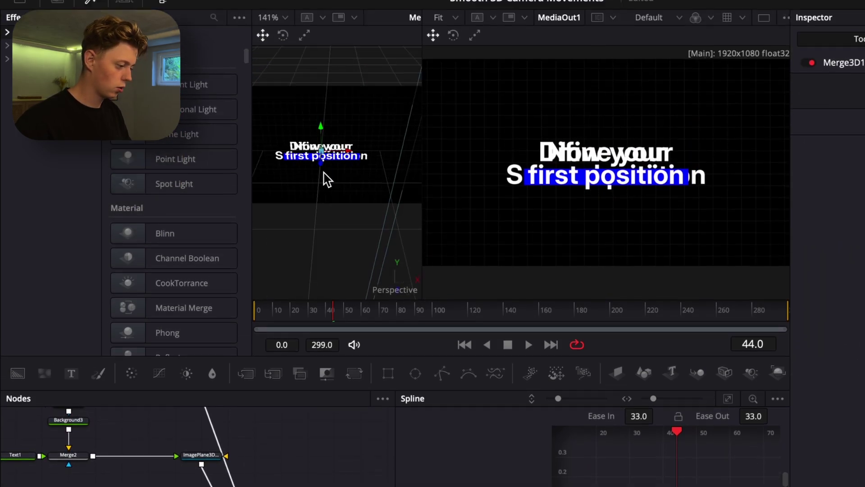
pyautogui.scroll(-6, 324, 72)
pyautogui.scroll(6, 323, 72)
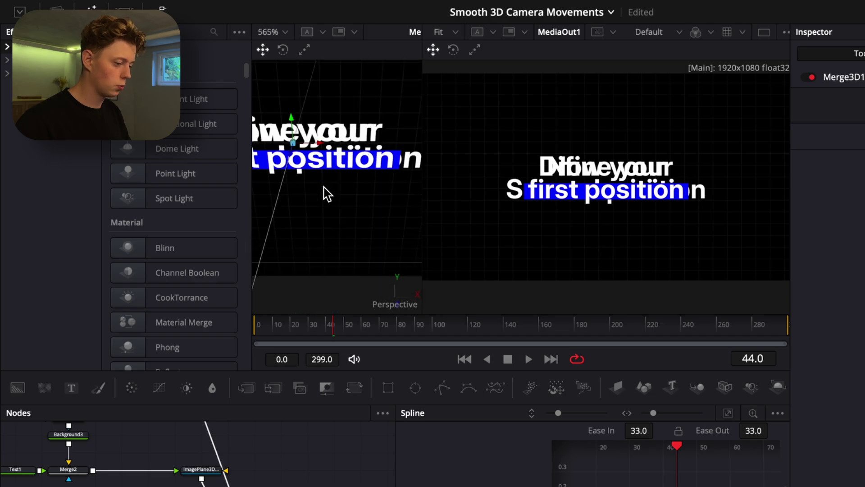
pyautogui.scroll(-6, 324, 187)
pyautogui.scroll(4, 324, 188)
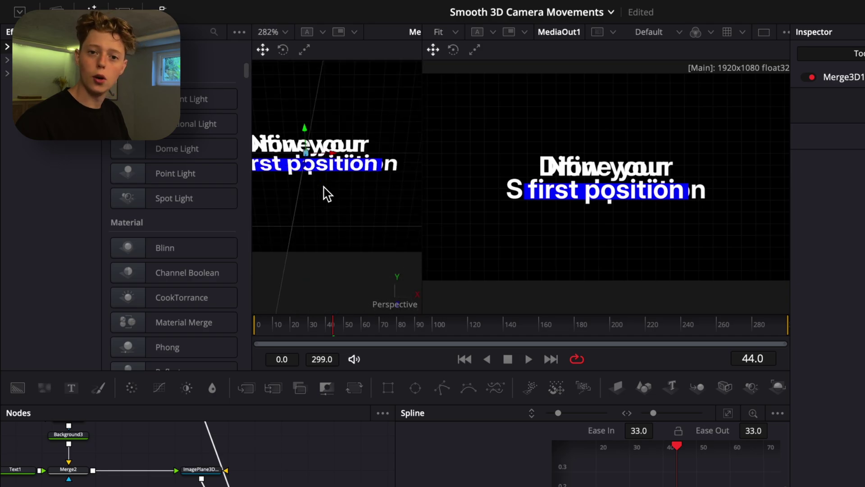
pyautogui.scroll(-4, 324, 188)
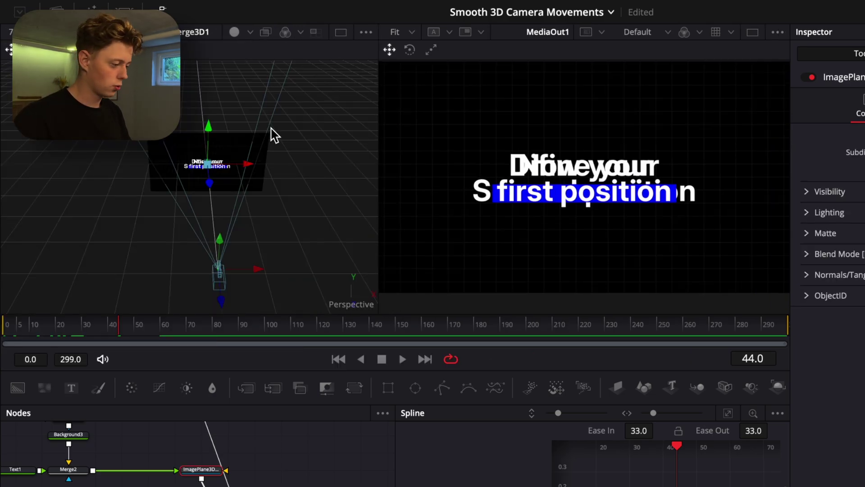
# - Move the "Second position" image plane to the lower right of the first text and rotate it -31.1 on Z
pyautogui.moveTo(274, 136); pyautogui.dragTo(230, 151)
pyautogui.moveTo(216, 424); pyautogui.dragTo(245, 486)
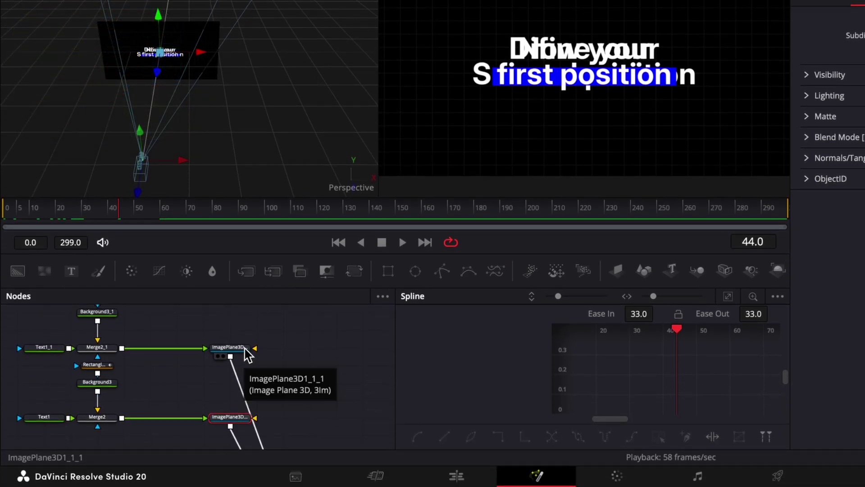
pyautogui.click(244, 347)
pyautogui.moveTo(160, 81); pyautogui.dragTo(234, 118)
pyautogui.click(752, 110)
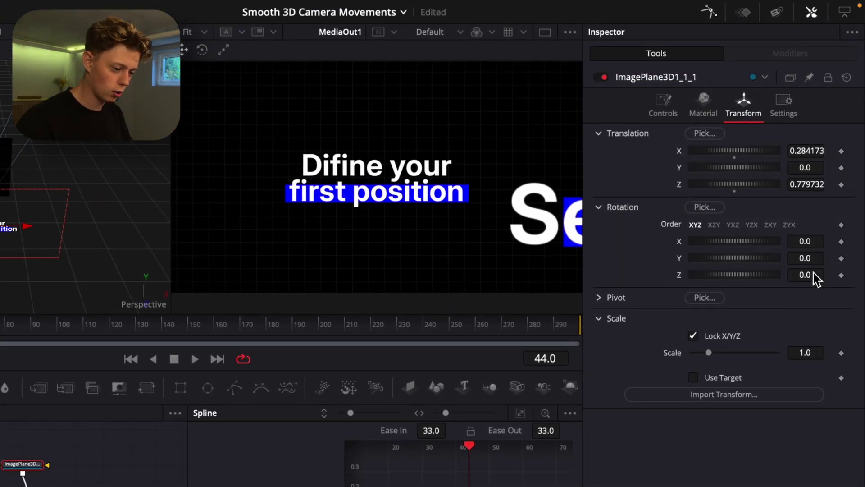
pyautogui.moveTo(815, 277); pyautogui.dragTo(786, 277)
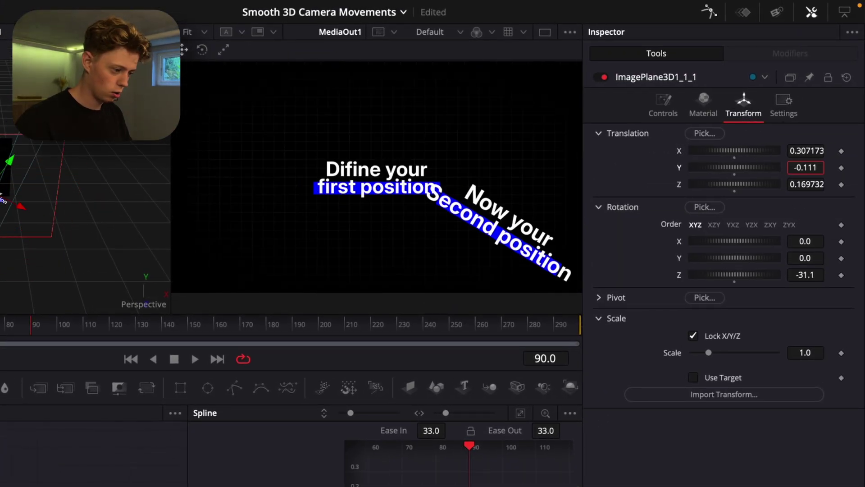
pyautogui.moveTo(802, 168); pyautogui.dragTo(834, 155)
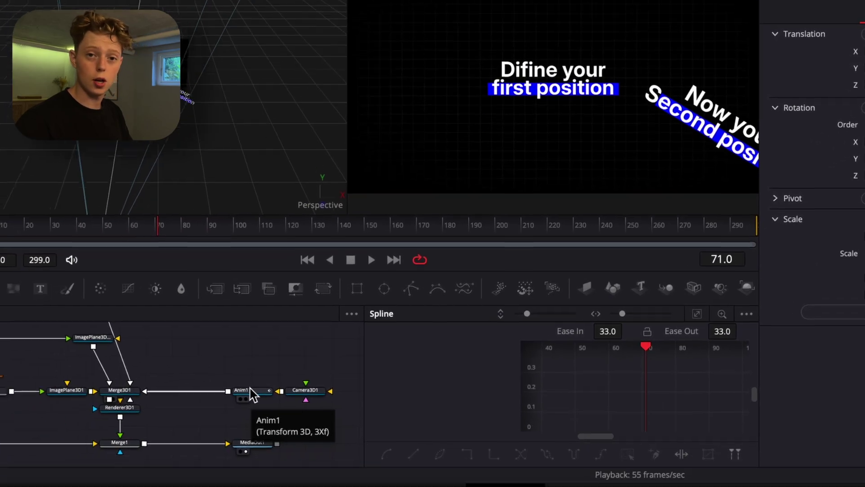
# - Duplicate Anim1, insert the copy between Anim1 and Merge3D1, rename it Anim2 and shift the camera chain to the right
pyautogui.click(75, 486)
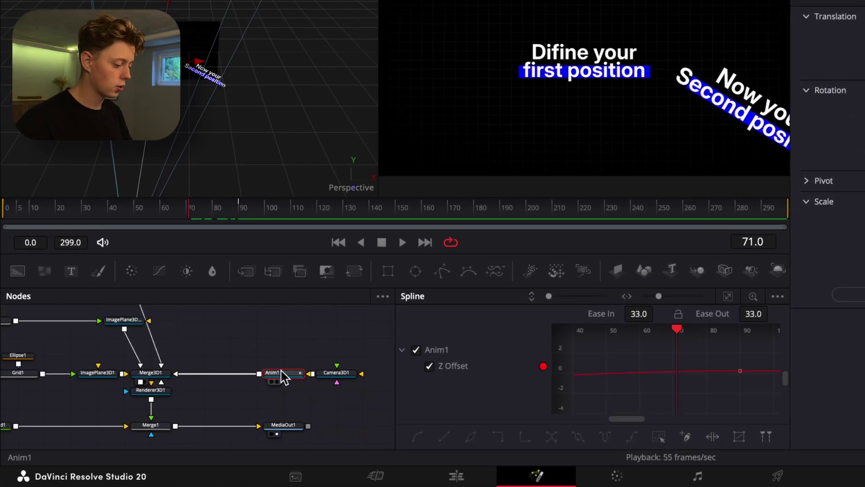
pyautogui.hotkey('ctrl', 'v')
pyautogui.moveTo(251, 367); pyautogui.dragTo(225, 383)
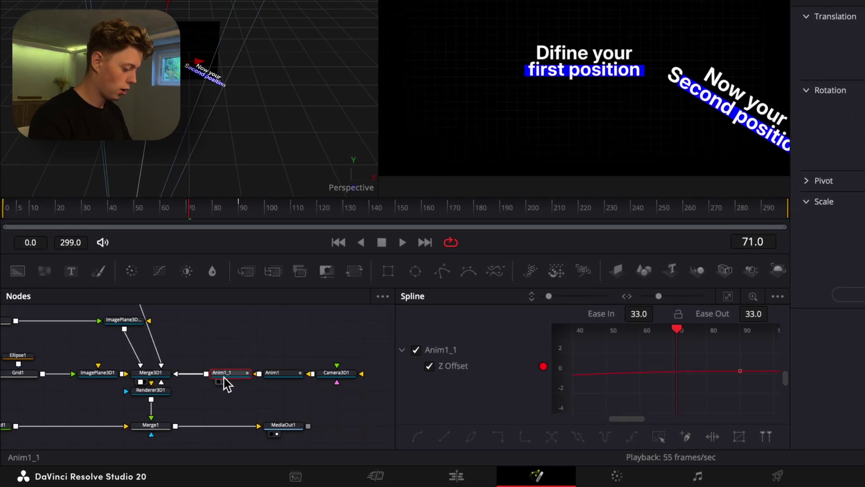
pyautogui.press('F2')
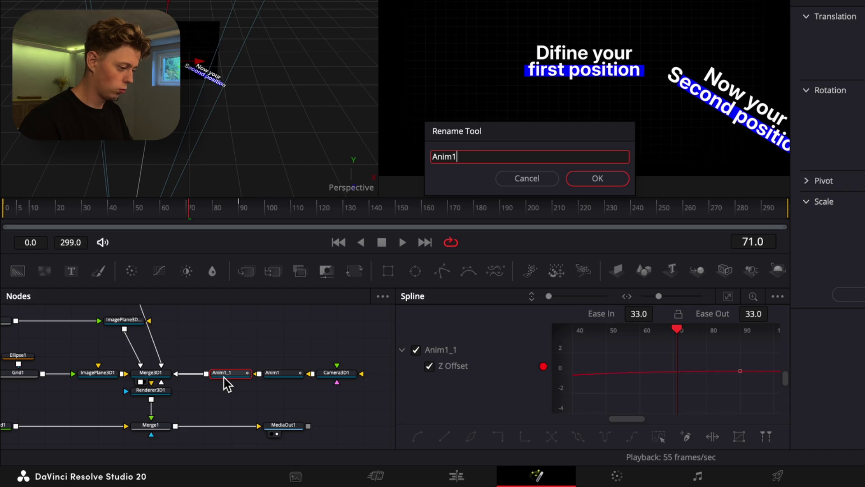
pyautogui.press('Return')
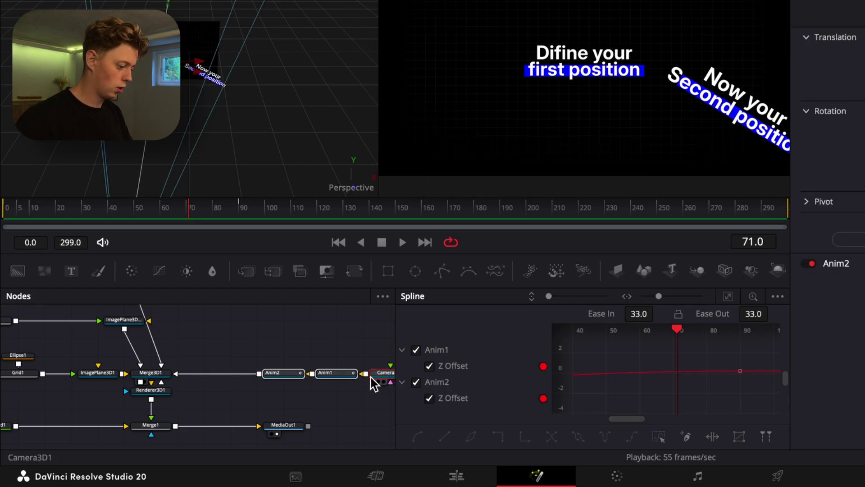
pyautogui.hscroll(3, 371, 379)
pyautogui.click(211, 349)
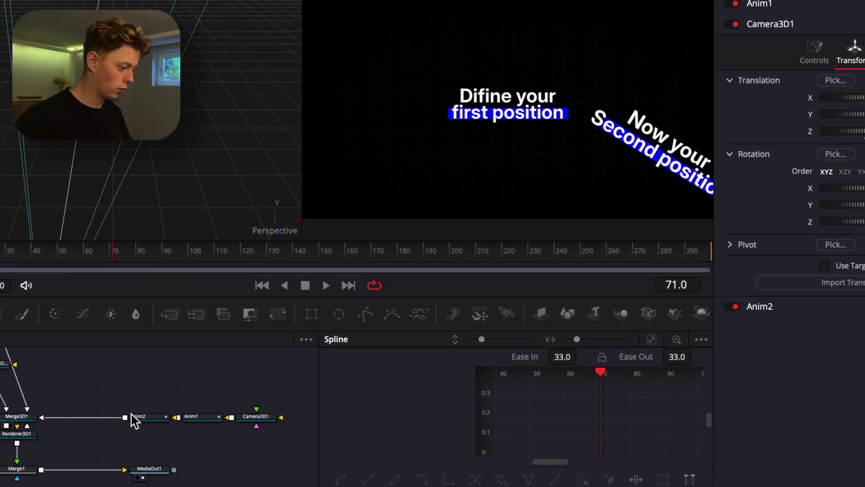
# - Set starting keyframes on Anim2 for X, Y and Z translation and Z rotation at frame 70
pyautogui.click(216, 373)
pyautogui.click(850, 185)
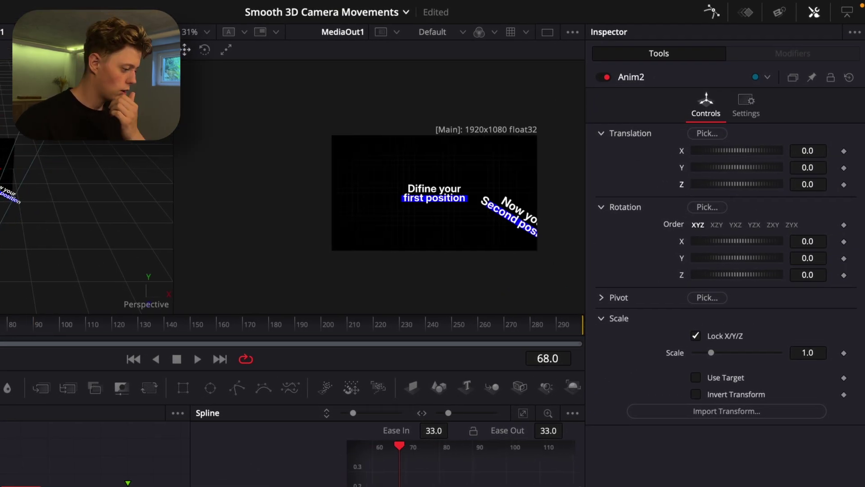
pyautogui.moveTo(152, 333); pyautogui.dragTo(190, 329)
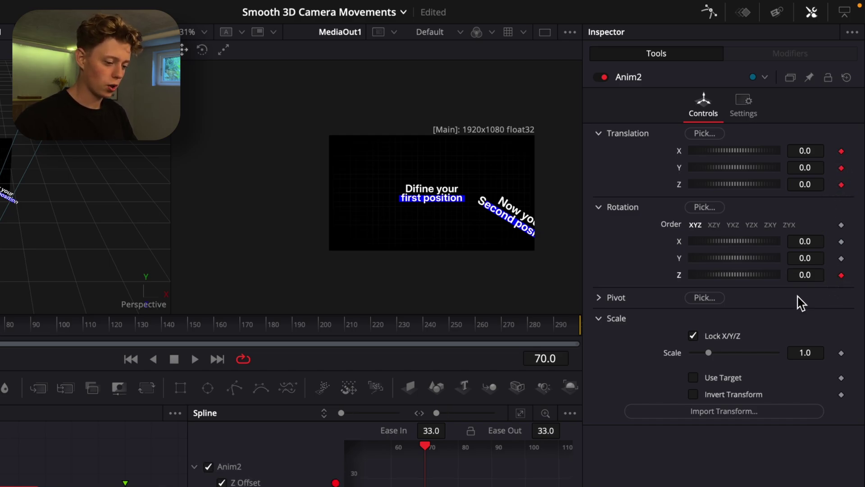
# - At frame 130, keyframe Anim2 to translation X 0.402, Y -0.088, Z -0.59 and match the second image plane's Z rotation of -31.1
pyautogui.moveTo(163, 333); pyautogui.dragTo(141, 336)
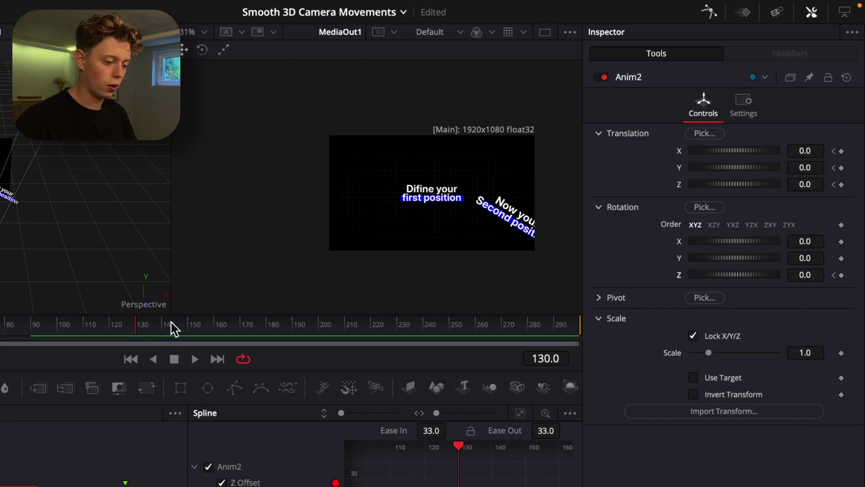
pyautogui.moveTo(811, 153); pyautogui.dragTo(825, 153)
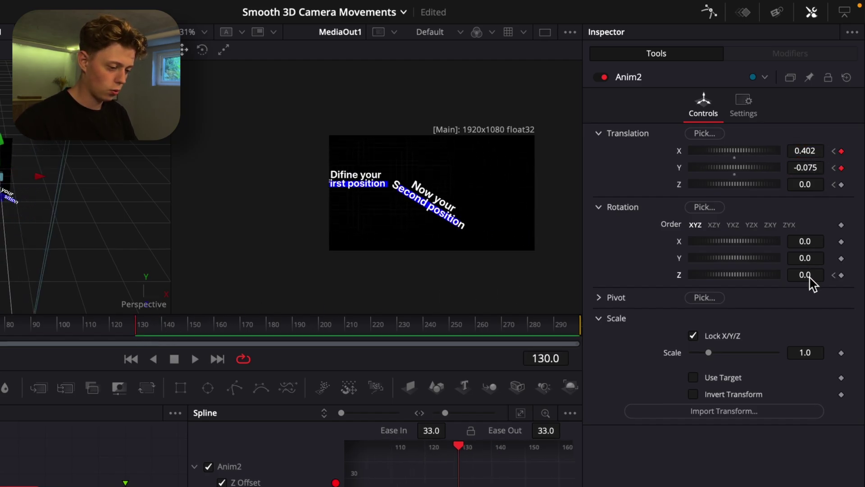
pyautogui.click(79, 415)
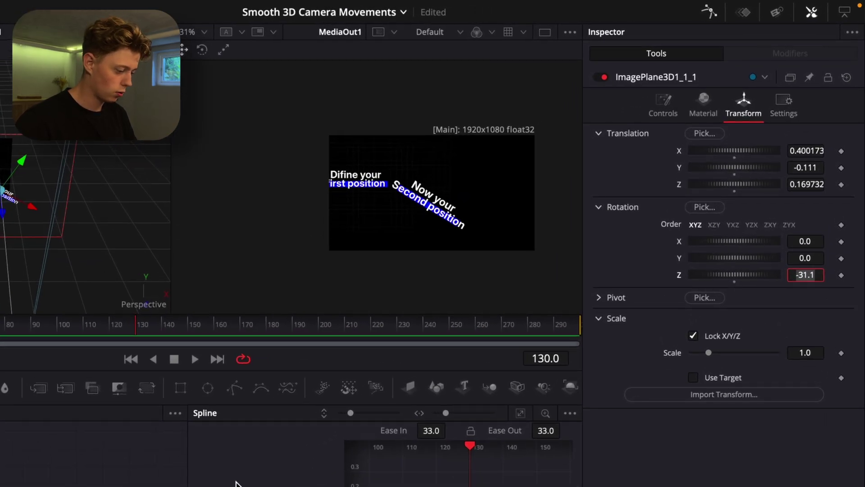
pyautogui.click(20, 465)
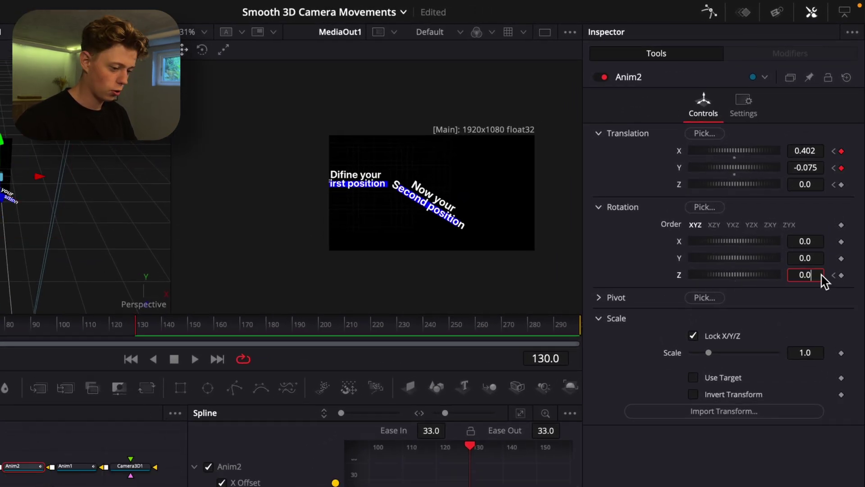
pyautogui.press('Tab')
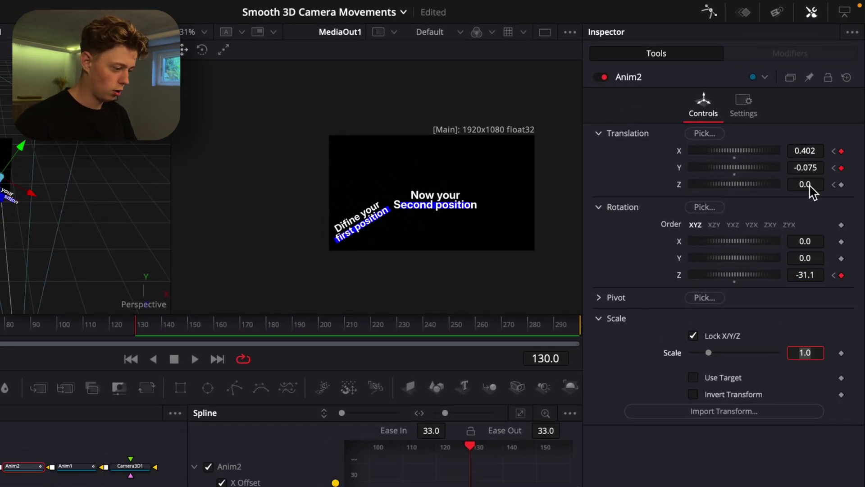
pyautogui.moveTo(810, 185); pyautogui.dragTo(768, 186)
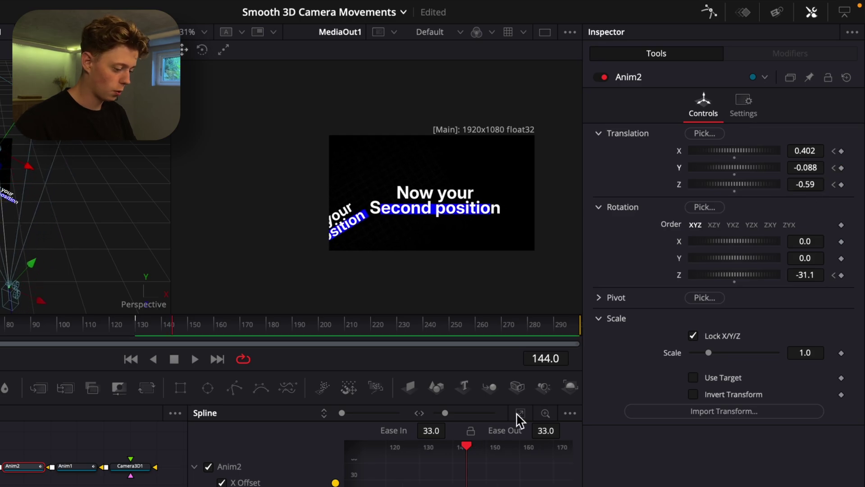
# - Smooth all Anim2 keyframes in the spline editor with Ease In 40.7 and Ease Out 75.2
pyautogui.click(520, 302)
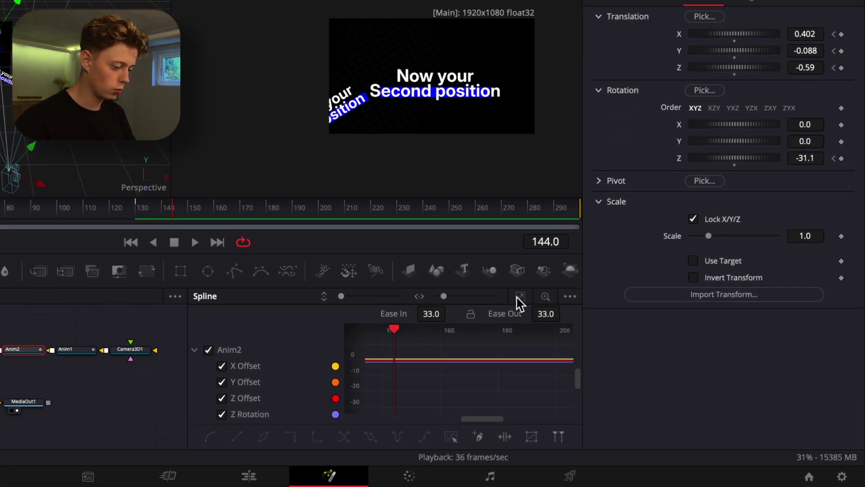
pyautogui.hotkey('ctrl', 'a')
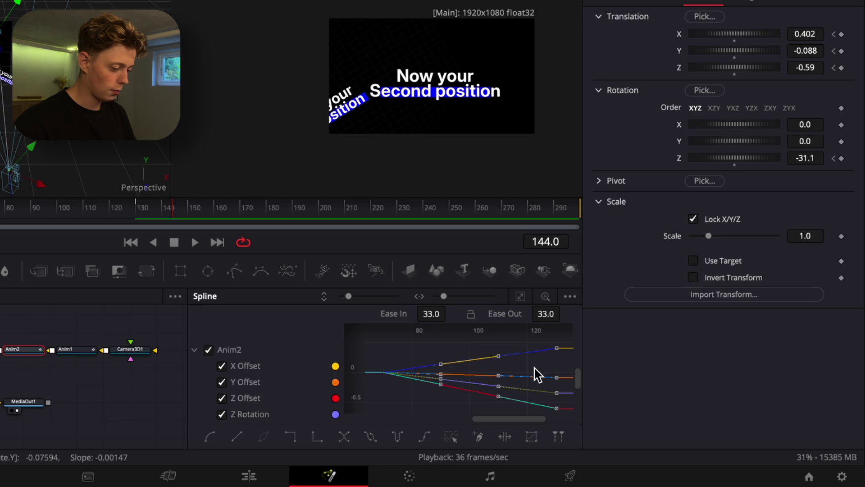
pyautogui.press('s')
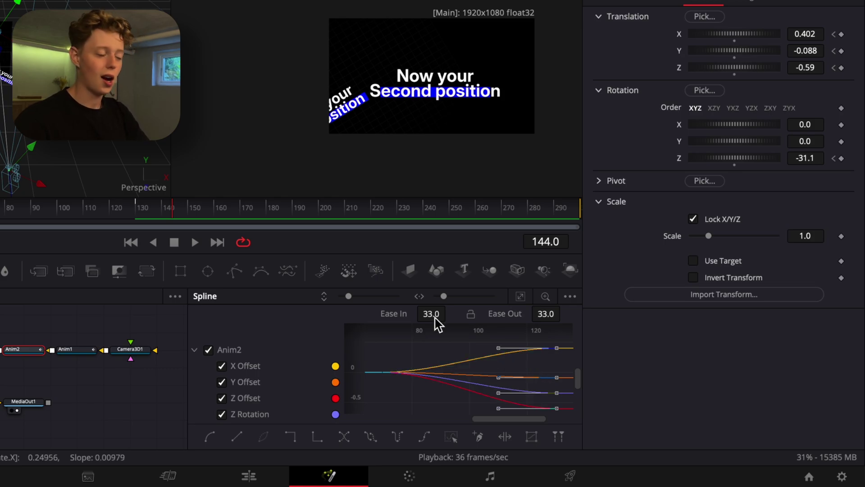
pyautogui.moveTo(434, 314); pyautogui.dragTo(450, 312)
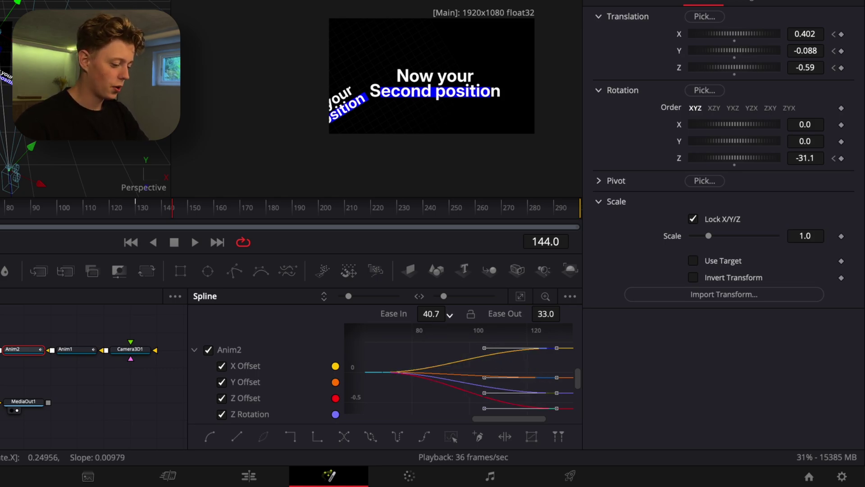
pyautogui.moveTo(554, 318); pyautogui.dragTo(565, 311)
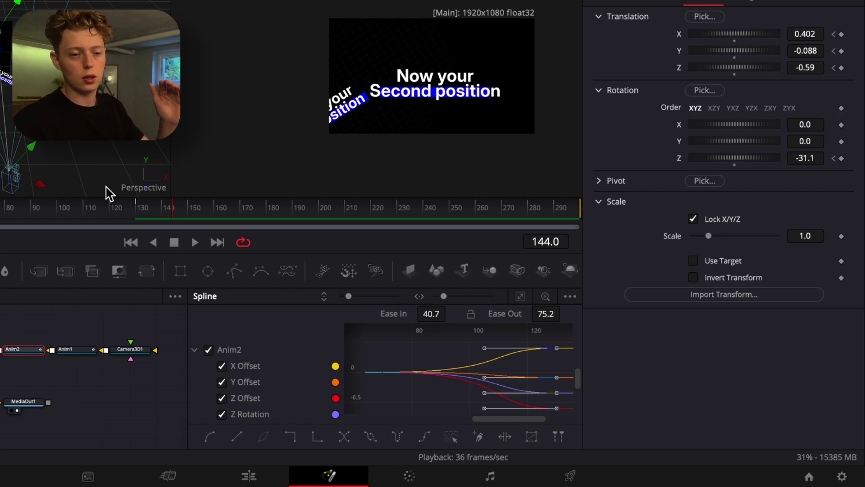
# - Play back the camera move from before frame 70 to the second position and check its timing
pyautogui.moveTo(49, 208); pyautogui.dragTo(0, 207)
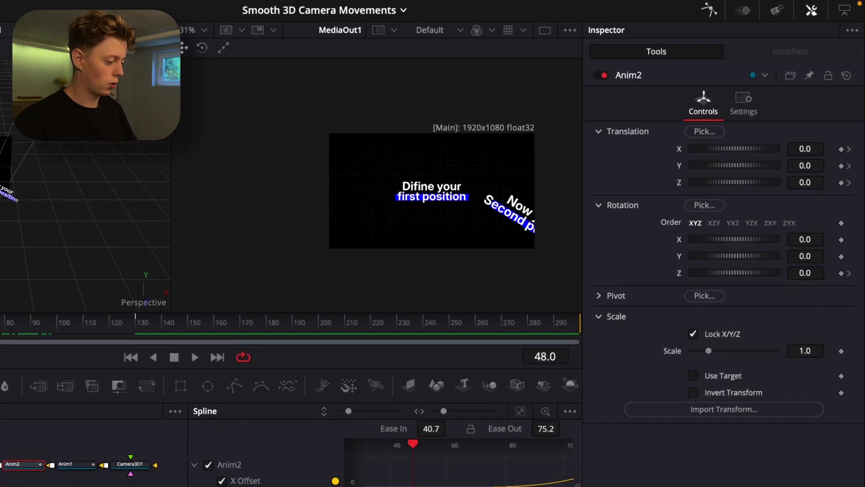
pyautogui.press('space')
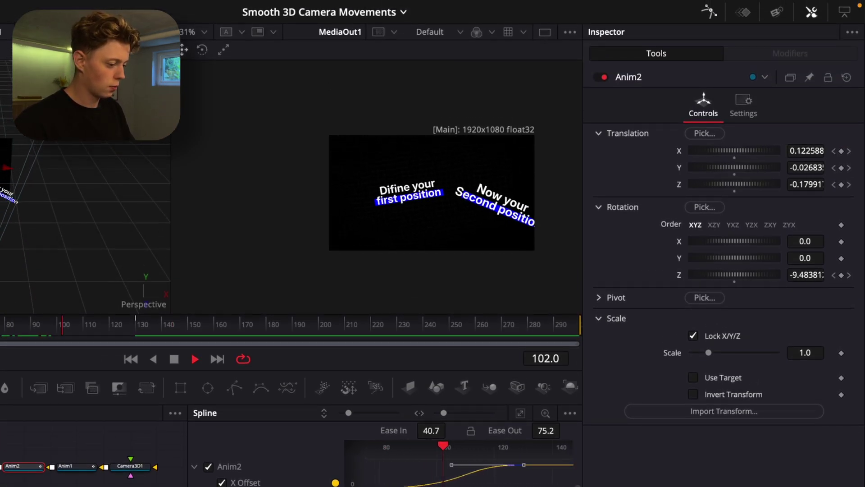
pyautogui.moveTo(90, 324); pyautogui.dragTo(133, 325)
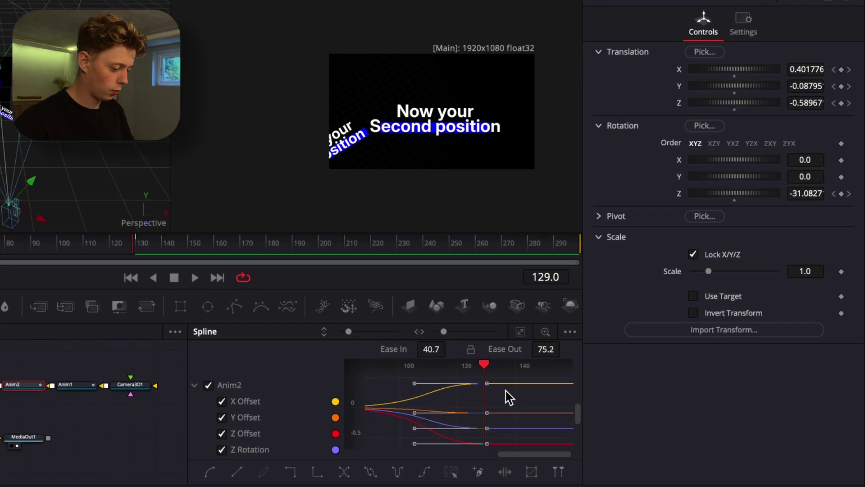
# - Move Anim2's end keyframes on all four curves to about frame 149 and play back the slower move
pyautogui.moveTo(484, 352); pyautogui.dragTo(496, 353)
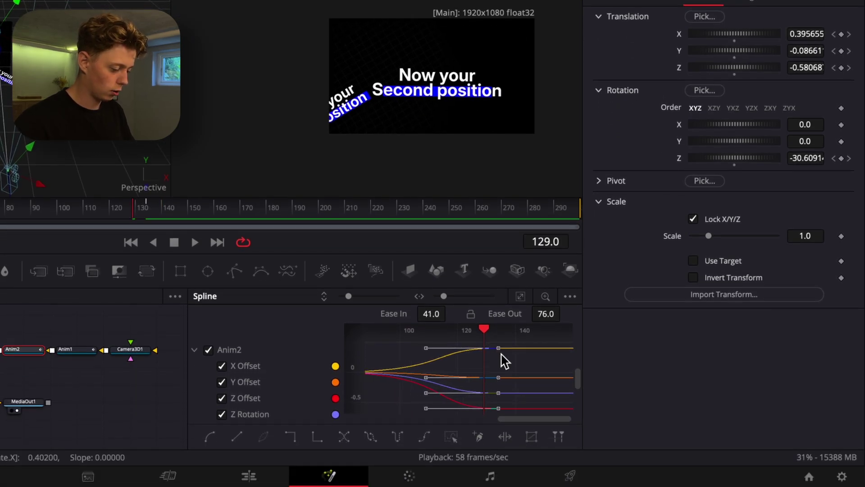
pyautogui.press('super+z')
pyautogui.scroll(-3, 500, 343)
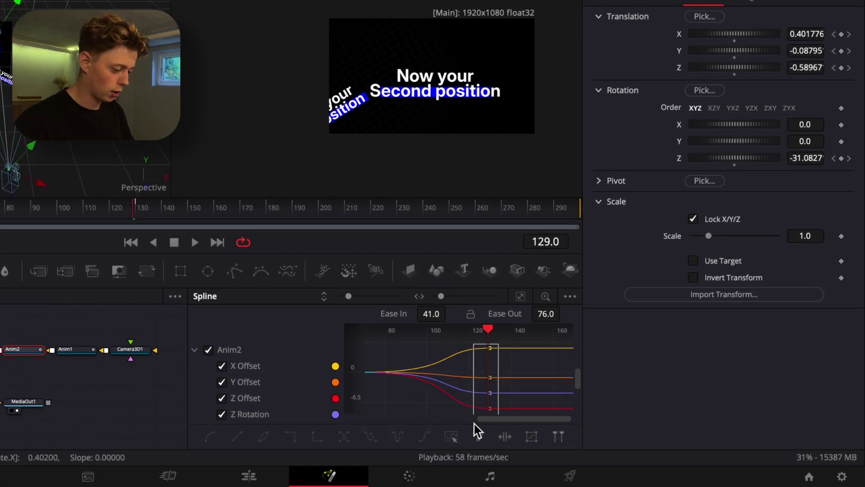
pyautogui.moveTo(496, 367); pyautogui.dragTo(527, 356)
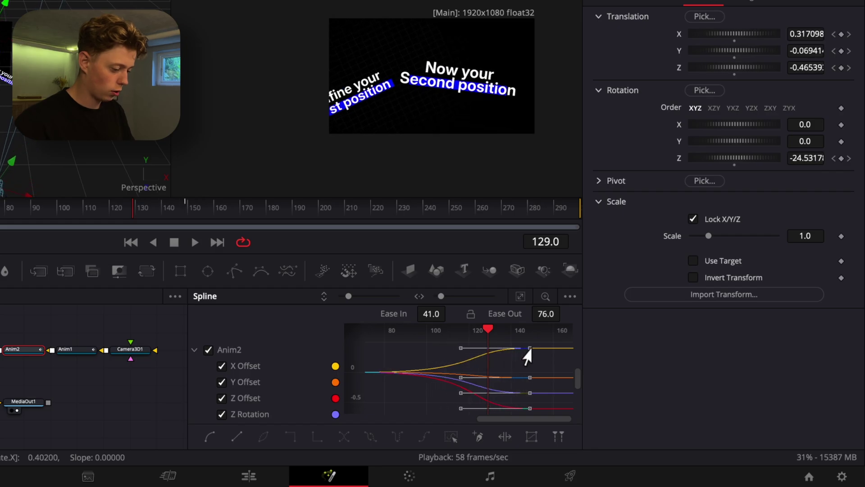
pyautogui.press('space')
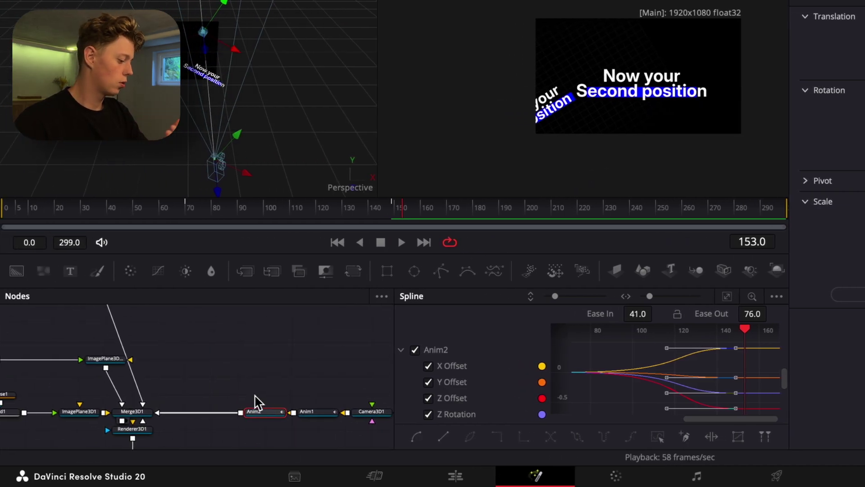
# - Add a Background node fed by MediaIn1 as its mask and colour it white to make the icons white
pyautogui.scroll(-3, 247, 401)
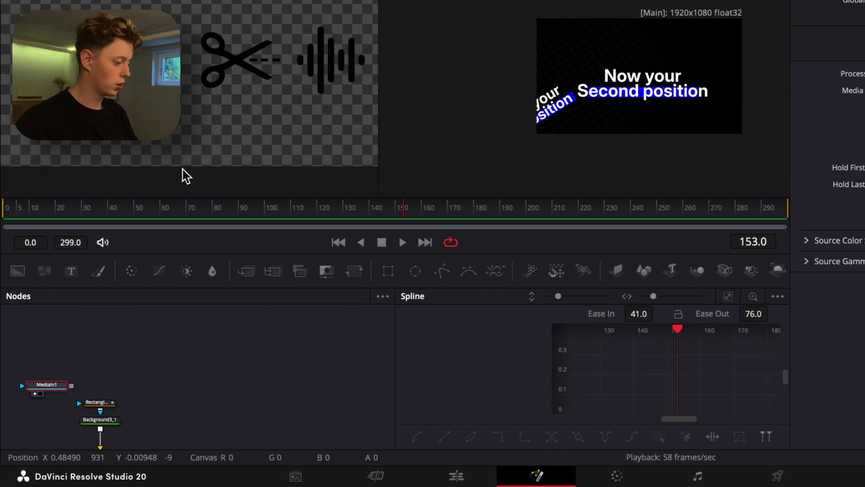
pyautogui.moveTo(48, 382); pyautogui.dragTo(108, 367)
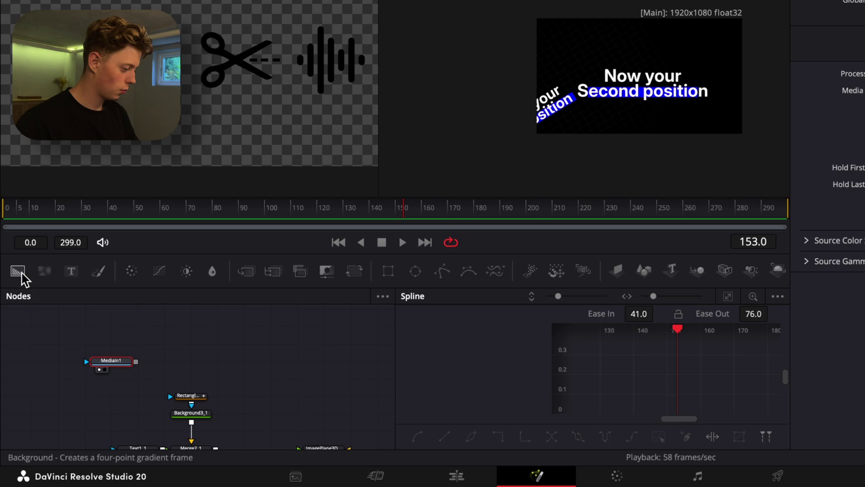
pyautogui.moveTo(18, 271); pyautogui.dragTo(207, 374)
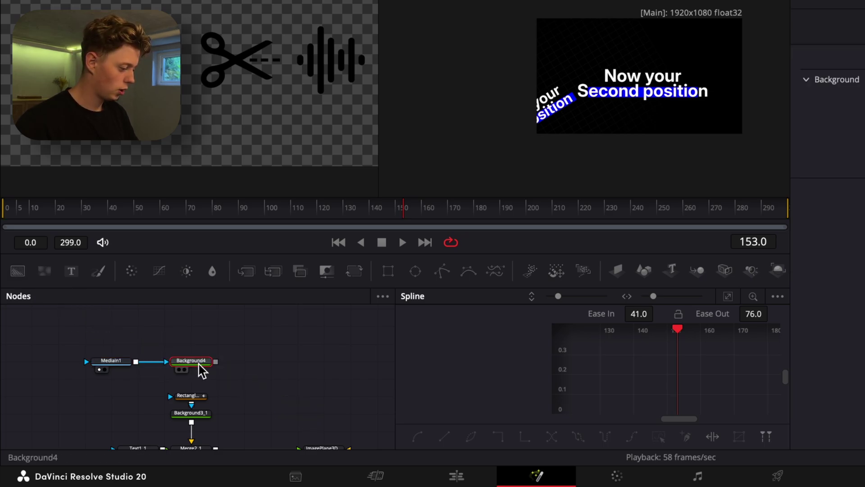
pyautogui.click(864, 80)
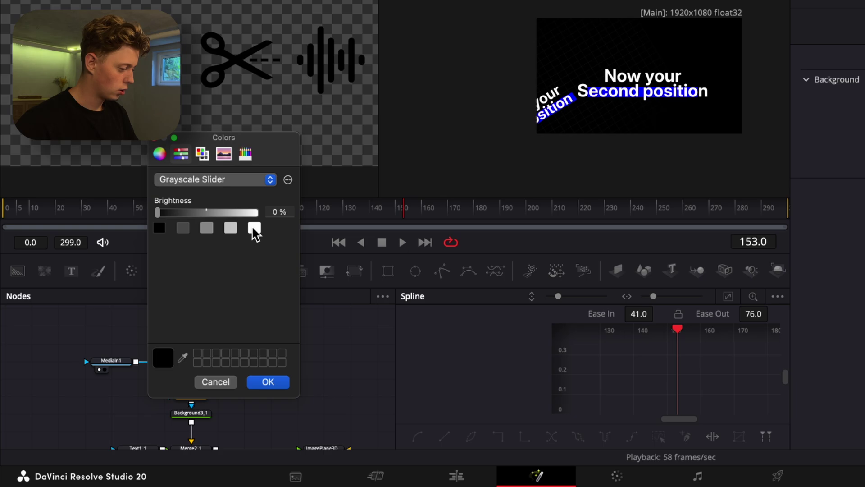
pyautogui.click(254, 228)
pyautogui.click(268, 381)
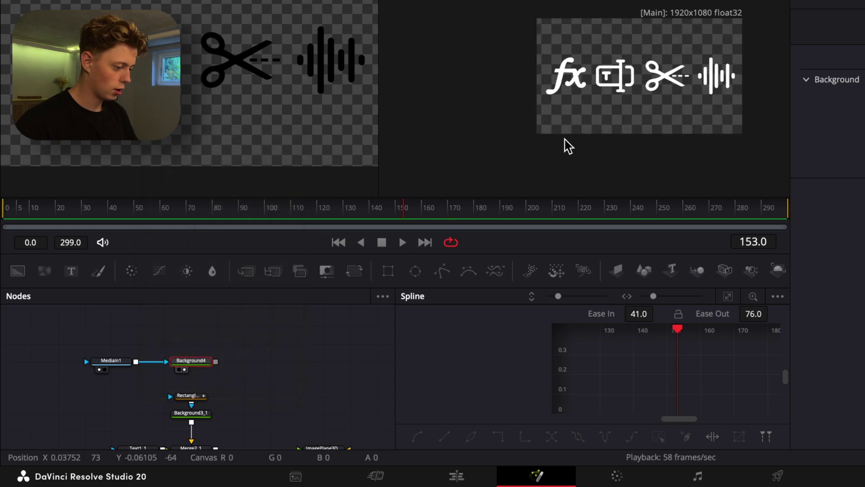
# - Duplicate the second text group, merge it with the white icons and make its text read "Place some" and "Cool Stuff"
pyautogui.click(117, 362)
pyautogui.click(187, 364)
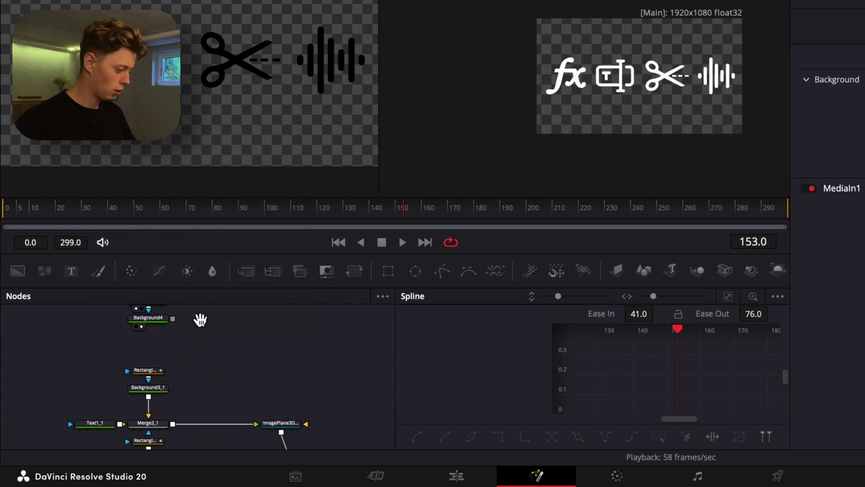
pyautogui.moveTo(200, 320); pyautogui.dragTo(201, 315)
pyautogui.moveTo(64, 355); pyautogui.dragTo(187, 424)
pyautogui.press('super+c')
pyautogui.scroll(2, 174, 406)
pyautogui.click(107, 377)
pyautogui.press('super+v')
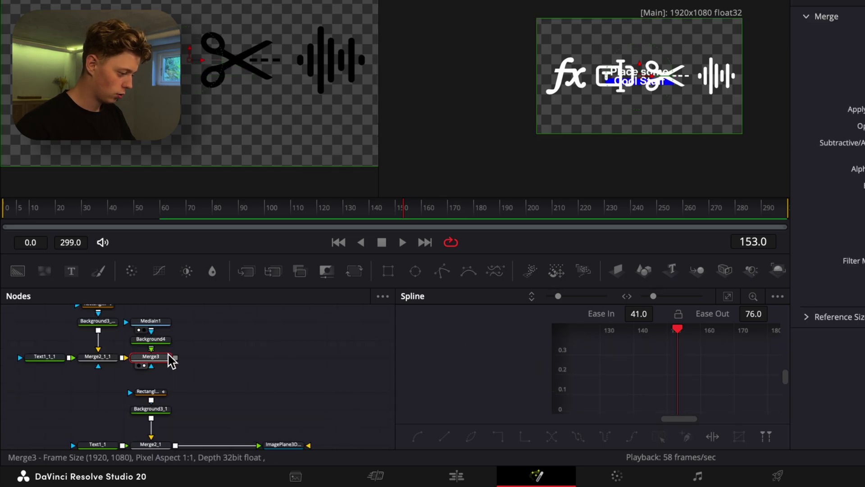
# - Insert a Transform node between the white icon background and Merge3 and scale the icons down
pyautogui.moveTo(178, 314); pyautogui.dragTo(164, 345)
pyautogui.moveTo(165, 345); pyautogui.dragTo(150, 347)
pyautogui.moveTo(760, 162); pyautogui.dragTo(758, 163)
pyautogui.moveTo(759, 162); pyautogui.dragTo(737, 162)
# - Insert a Transform after the "Place some Cool Stuff" text merge, scale the text down and place it in the frame's lower left
pyautogui.click(76, 386)
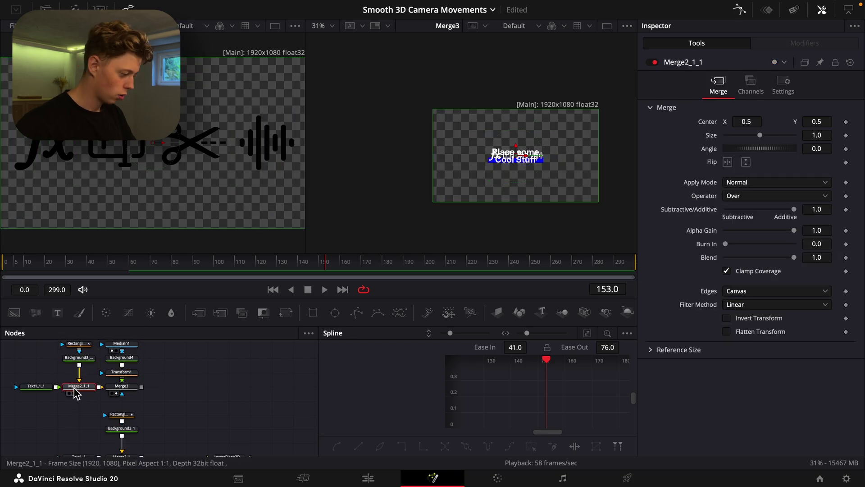
pyautogui.moveTo(77, 424); pyautogui.dragTo(40, 345)
pyautogui.moveTo(69, 403); pyautogui.dragTo(5, 403)
pyautogui.moveTo(246, 344); pyautogui.dragTo(259, 341)
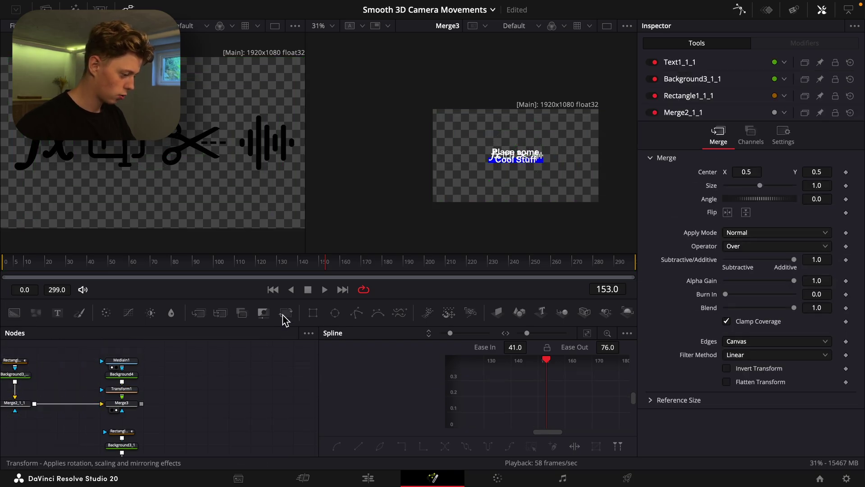
pyautogui.moveTo(285, 315); pyautogui.dragTo(67, 408)
pyautogui.moveTo(817, 162); pyautogui.dragTo(793, 162)
pyautogui.moveTo(515, 155); pyautogui.dragTo(467, 180)
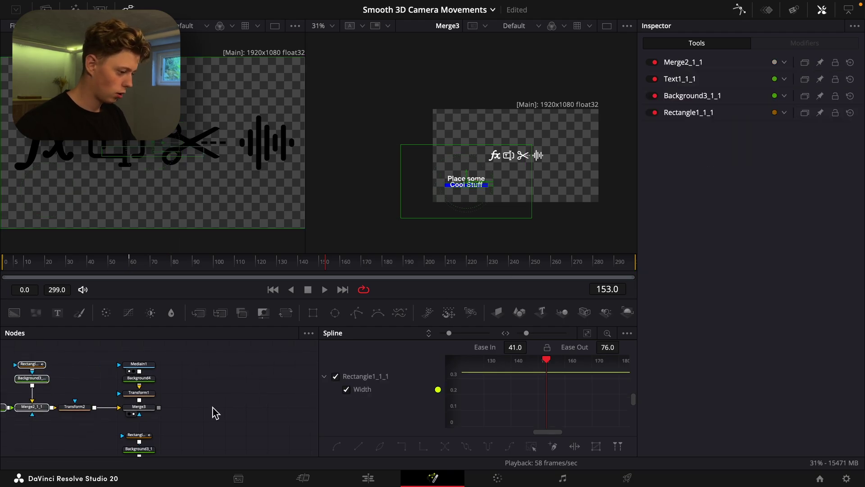
pyautogui.click(213, 408)
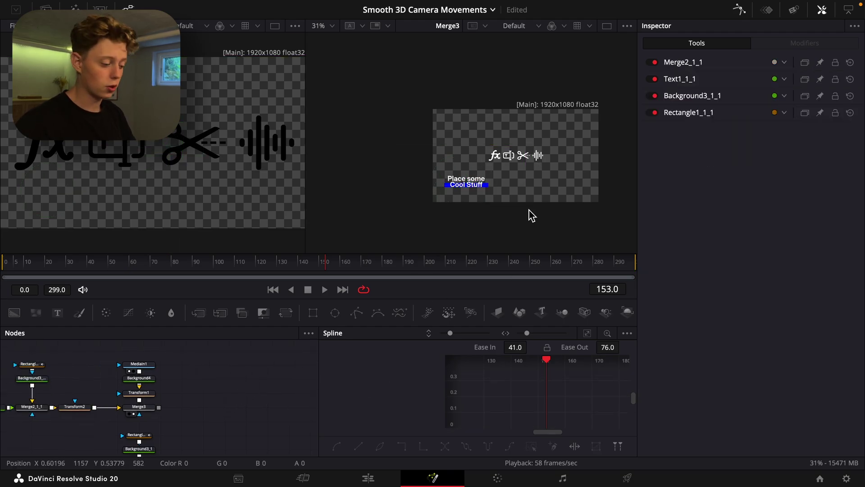
# - Create a white Background masked by a new Rectangle and merge it over Merge3
pyautogui.moveTo(221, 379); pyautogui.dragTo(202, 367)
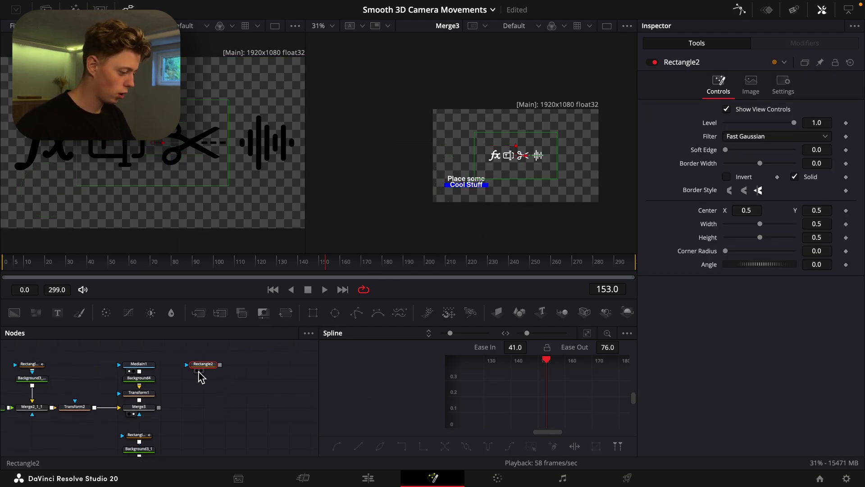
pyautogui.moveTo(14, 313); pyautogui.dragTo(207, 380)
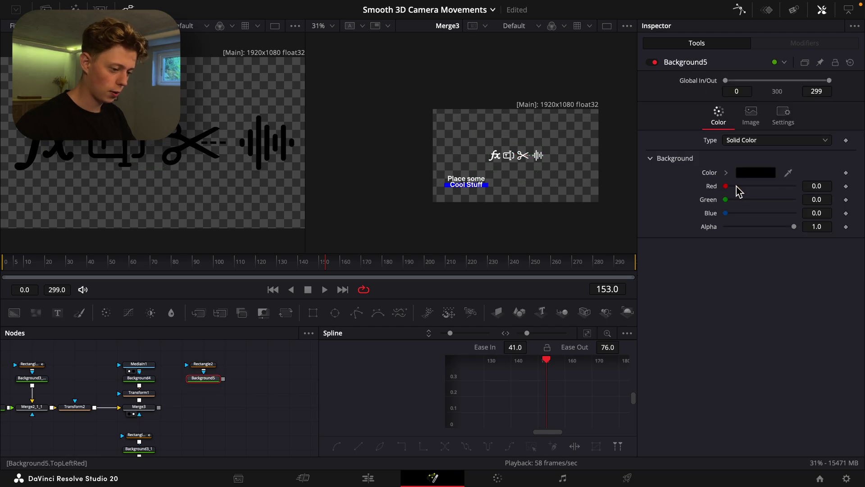
pyautogui.moveTo(726, 186); pyautogui.dragTo(795, 199)
pyautogui.moveTo(726, 213); pyautogui.dragTo(795, 213)
pyautogui.moveTo(221, 383); pyautogui.dragTo(159, 407)
# - Turn Rectangle2 into a rounded outline: Solid off, Border Width 0.0067, Width 0.454, Height 0.257 and Corner Radius 0.479
pyautogui.click(203, 364)
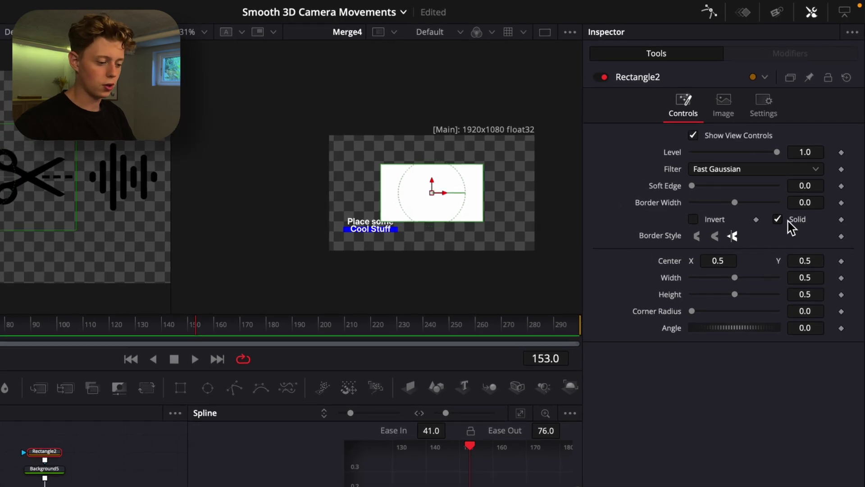
pyautogui.click(778, 219)
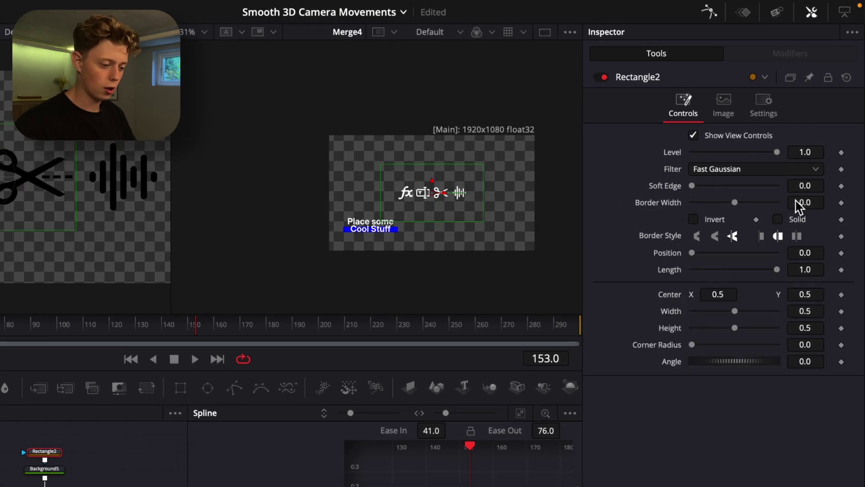
pyautogui.moveTo(799, 202); pyautogui.dragTo(812, 202)
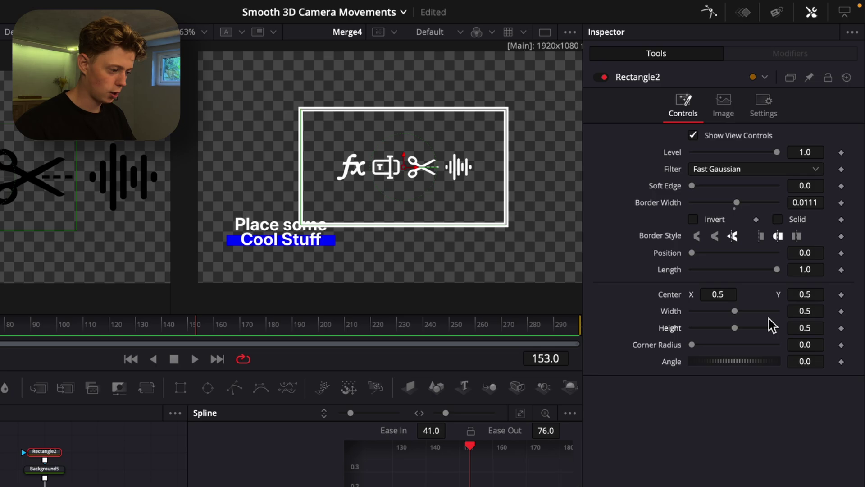
pyautogui.moveTo(807, 327); pyautogui.dragTo(825, 344)
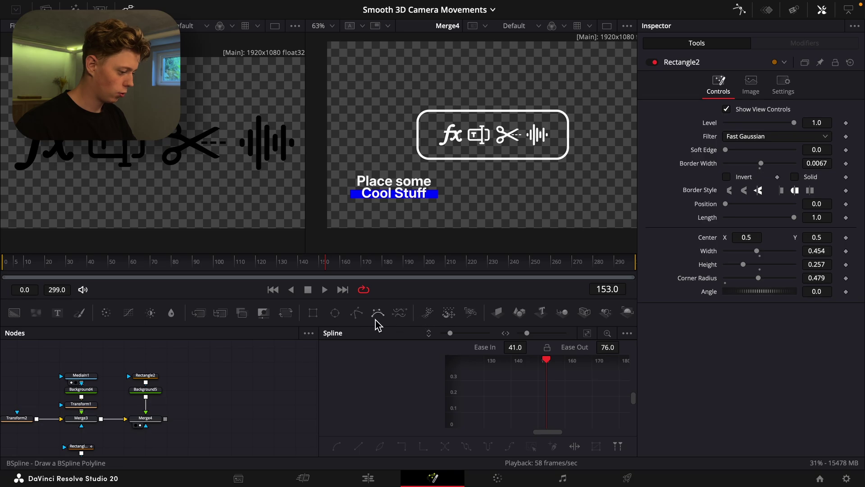
# - Duplicate the frame's white Background5, mask the copy with a new Polygon and merge it over Merge4
pyautogui.click(154, 389)
pyautogui.hotkey('ctrl', 'c')
pyautogui.hotkey('ctrl', 'v')
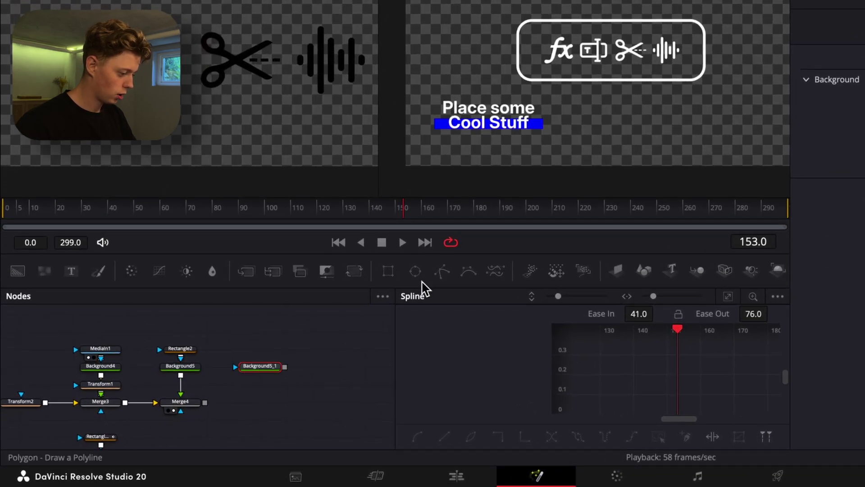
pyautogui.moveTo(422, 281); pyautogui.dragTo(263, 348)
pyautogui.moveTo(283, 350); pyautogui.dragTo(206, 404)
# - Draw a curved arrow in Polygon1 from "Place some" to the icon frame, with Solid off and a thin border width
pyautogui.click(260, 349)
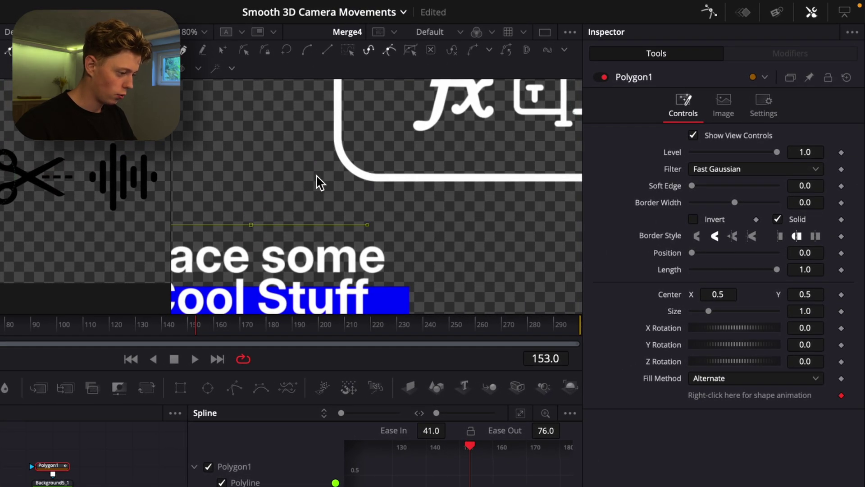
pyautogui.moveTo(348, 259); pyautogui.dragTo(335, 259)
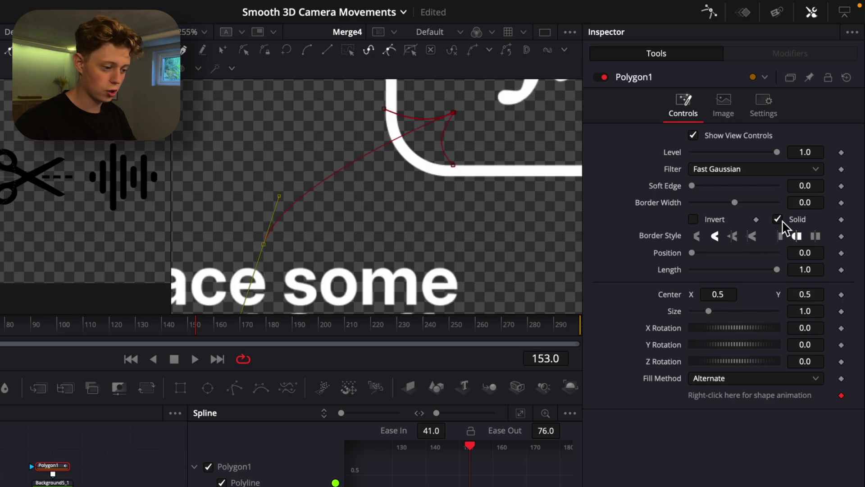
pyautogui.click(800, 203)
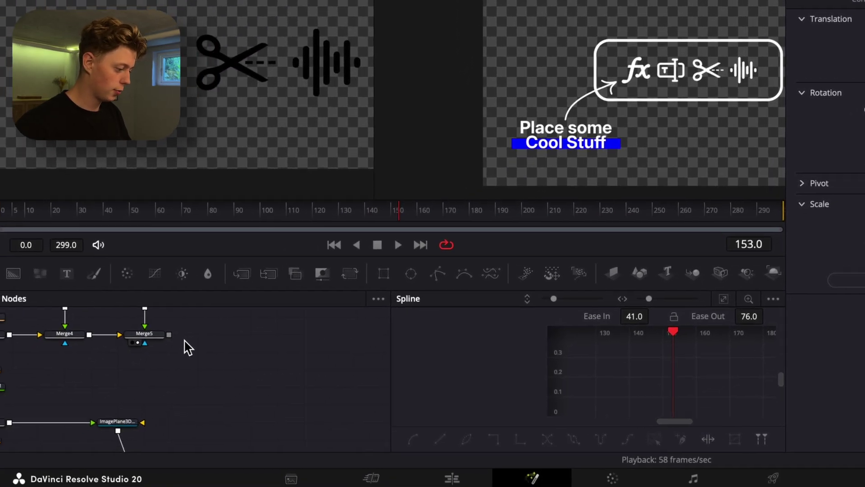
# - Paste an ImagePlane3D after Merge5 and connect its output to Merge3D1
pyautogui.hotkey('ctrl', 'v')
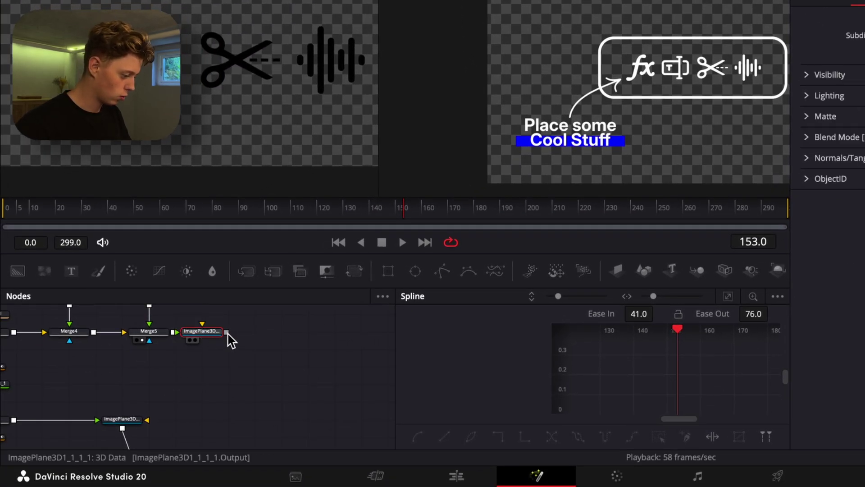
pyautogui.moveTo(227, 333); pyautogui.dragTo(160, 360)
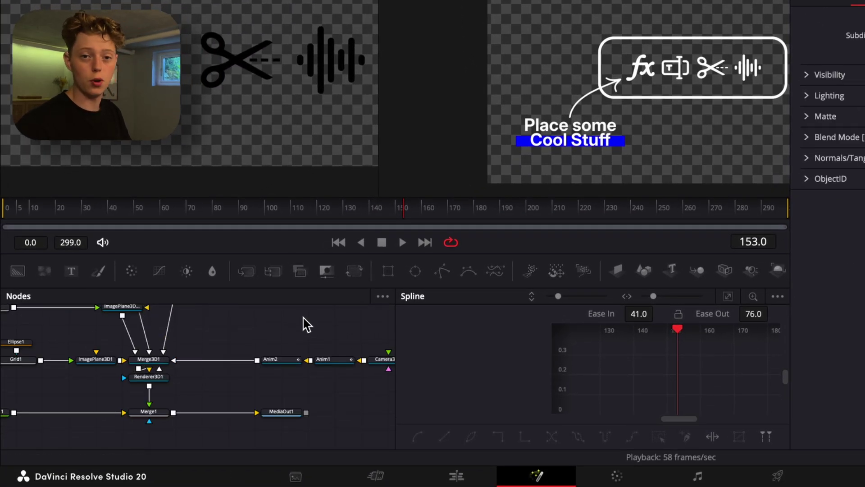
# - Insert a duplicate of Anim2 between Anim2 and Merge3D1, reset its settings and rename it Anim3
pyautogui.click(282, 359)
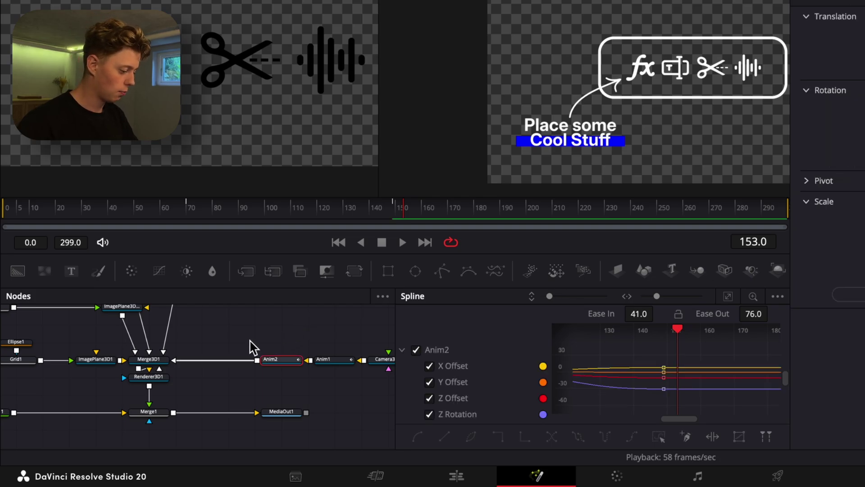
pyautogui.hotkey('ctrl', 'v')
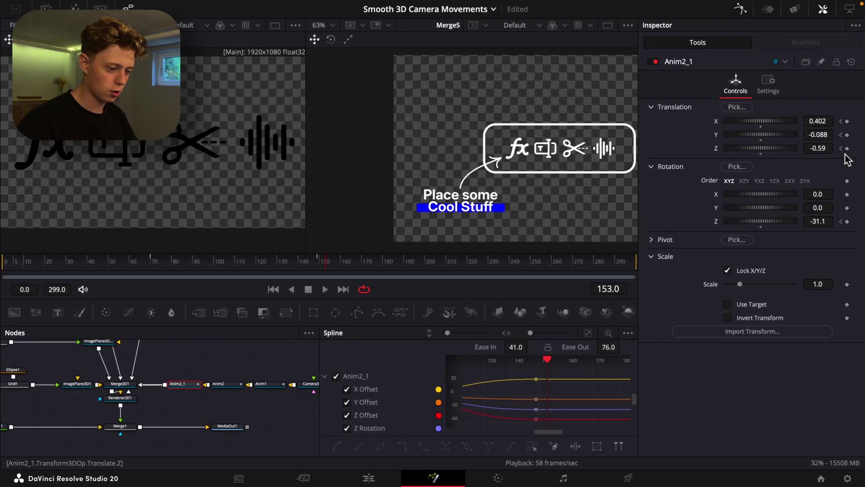
pyautogui.click(850, 62)
pyautogui.press('F2')
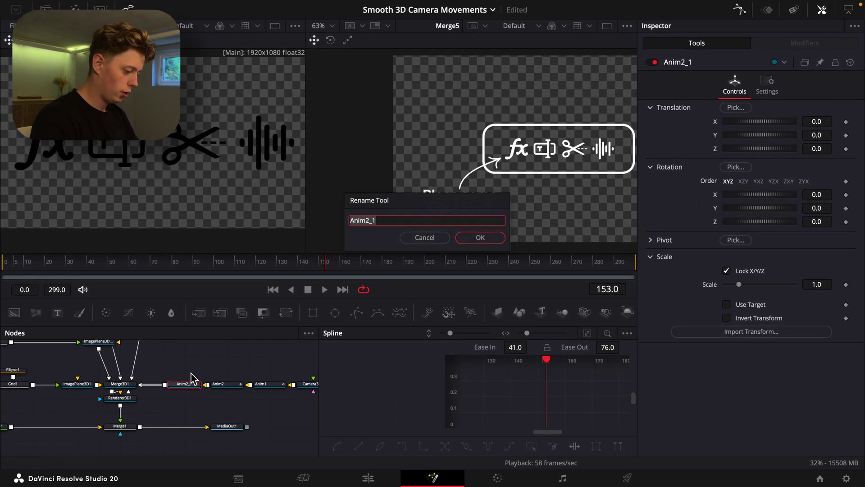
pyautogui.press('BackSpace')
pyautogui.write('3')
pyautogui.press('Return')
# - Show MediaOut1 in the second viewer and the Merge3D1 scene in the first viewer
pyautogui.click(231, 427)
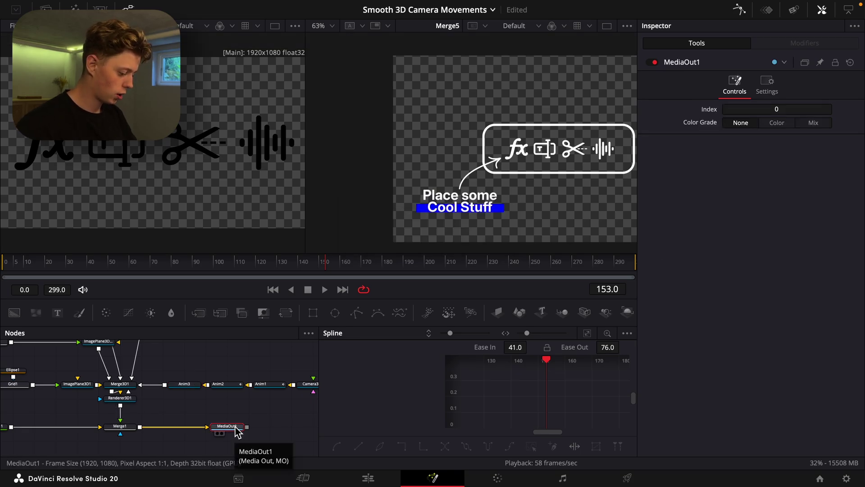
pyautogui.press('2')
pyautogui.click(120, 384)
pyautogui.press('1')
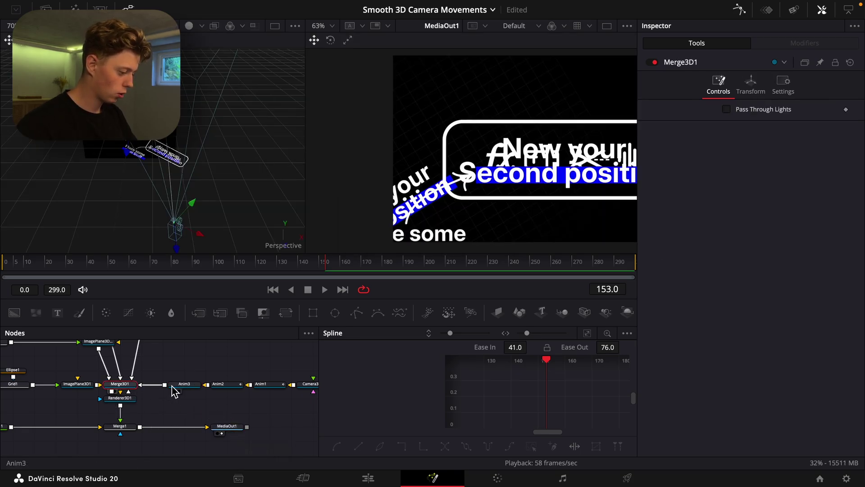
pyautogui.click(178, 384)
pyautogui.scroll(-2, 524, 174)
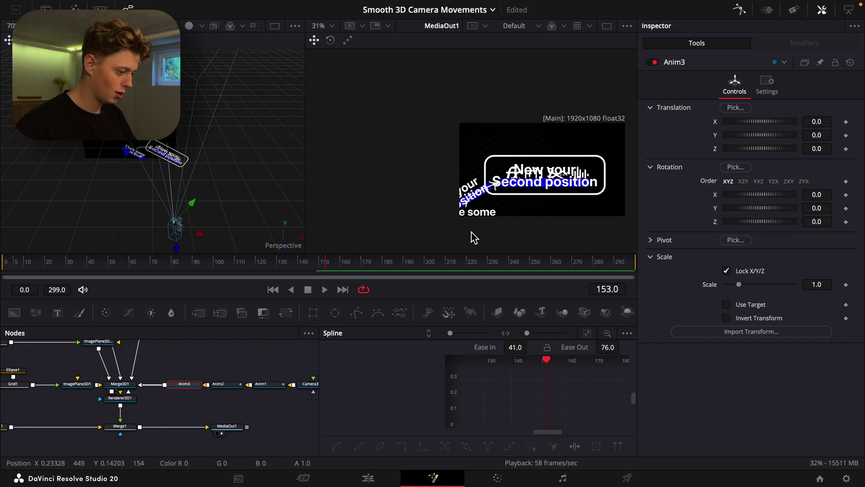
# - Move the icon graphic's ImagePlane3D below the second text at X 0.400173, Y -0.111, Z 0.703275 and set its Z rotation to 0
pyautogui.scroll(2, 148, 360)
pyautogui.scroll(5, 138, 350)
pyautogui.click(159, 370)
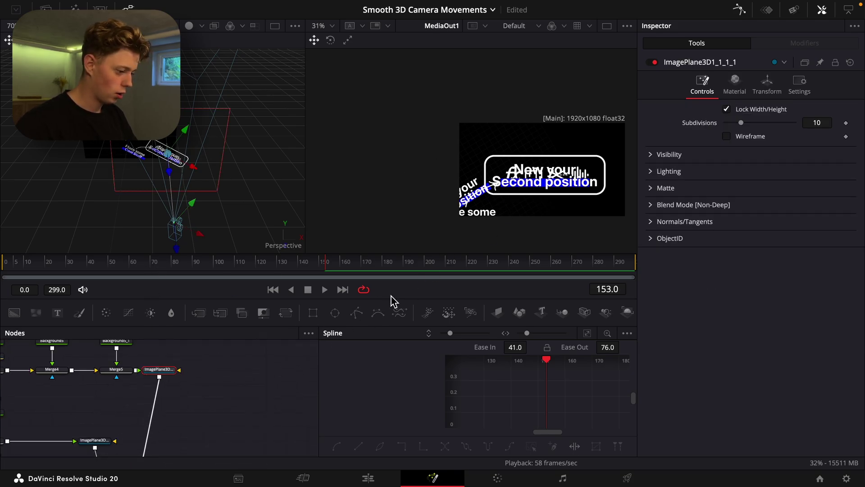
pyautogui.moveTo(173, 173); pyautogui.dragTo(168, 205)
pyautogui.click(767, 84)
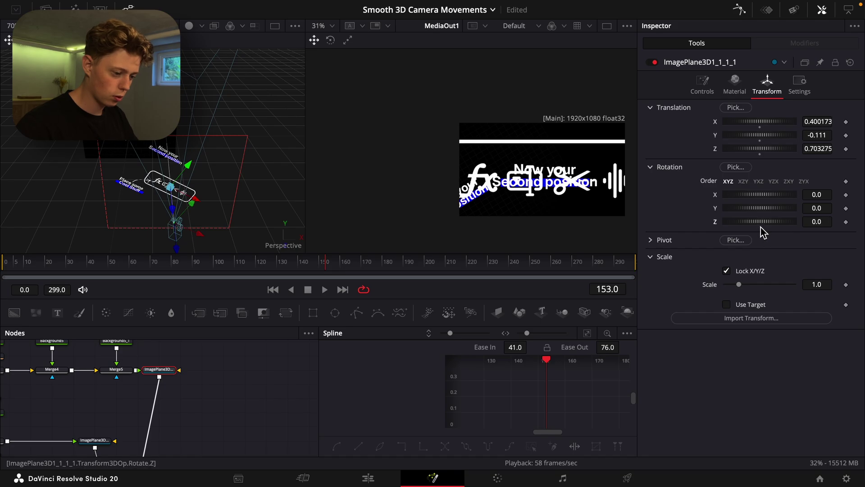
pyautogui.scroll(-3, 149, 397)
# - Keyframe Anim3's X, Y and Z translation and Z rotation at frame 130
pyautogui.click(146, 399)
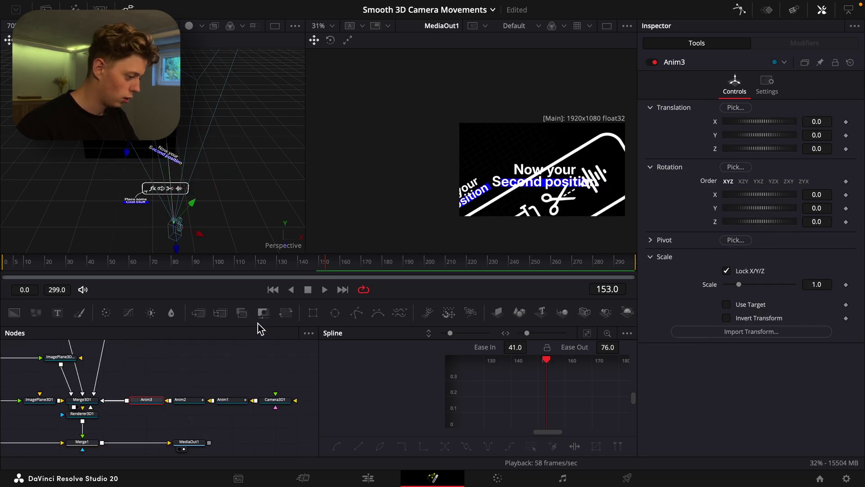
pyautogui.moveTo(281, 270)
pyautogui.mouseDown()
pyautogui.moveTo(293, 266)
pyautogui.moveTo(282, 270)
pyautogui.mouseUp()
pyautogui.click(846, 149)
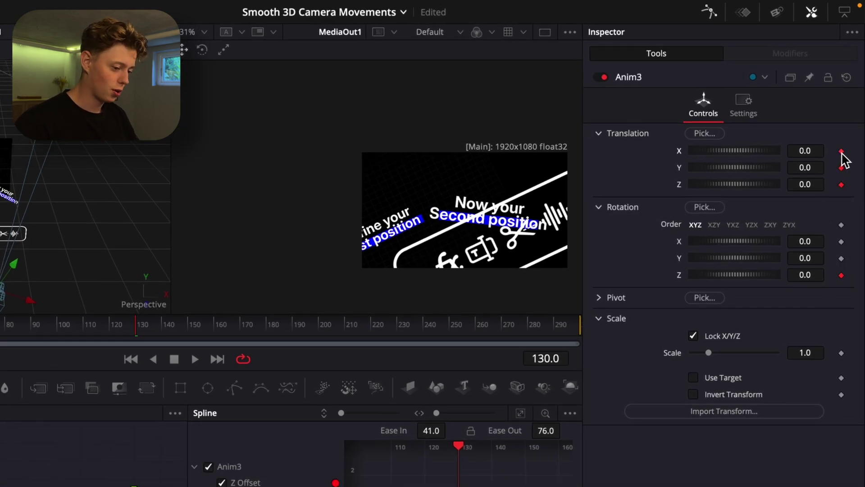
# - Keyframe Anim3's translation and Z rotation at frame 200, setting the Z rotation to 31.1
pyautogui.click(320, 331)
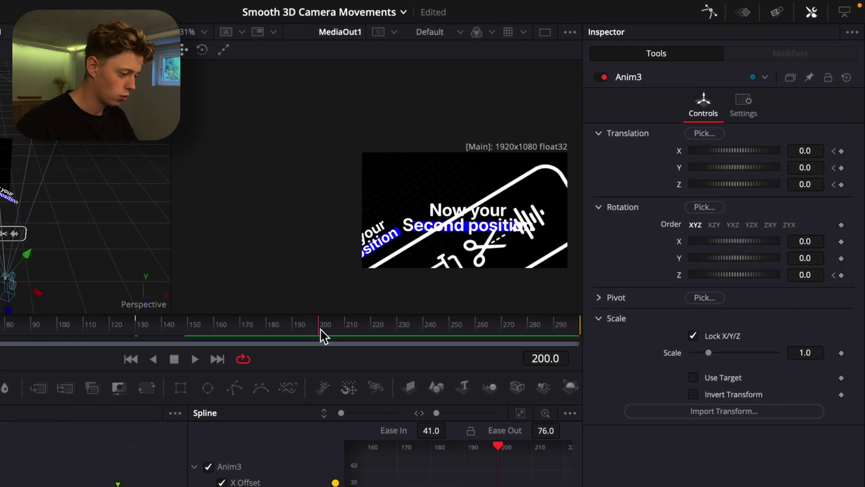
pyautogui.click(841, 185)
pyautogui.click(841, 168)
pyautogui.click(841, 151)
pyautogui.click(841, 275)
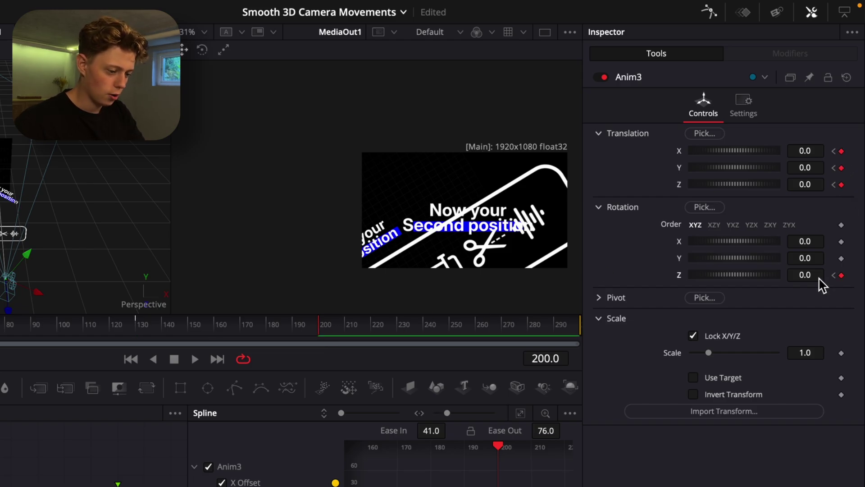
pyautogui.write('31.1')
pyautogui.press('Tab')
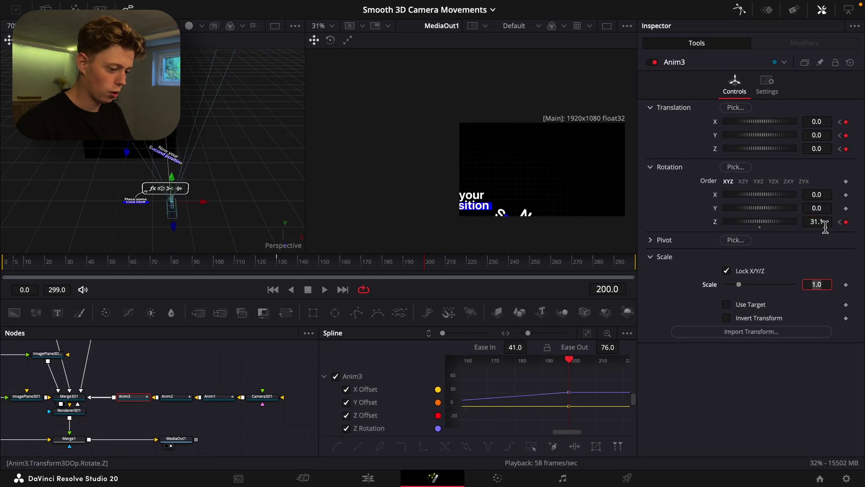
# - Set Anim3's translation at frame 200 to X -0.073, Y -0.299 and Z 0.86 to frame the icon graphic
pyautogui.click(176, 397)
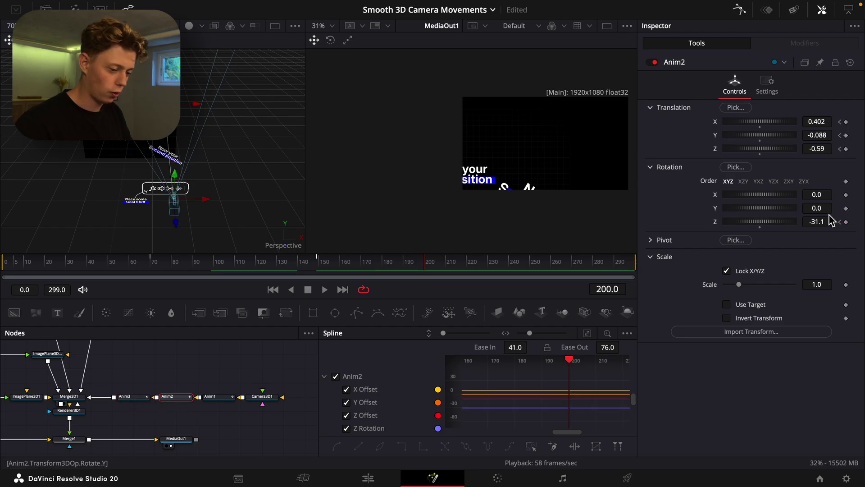
pyautogui.click(133, 397)
pyautogui.moveTo(817, 148); pyautogui.dragTo(843, 149)
pyautogui.moveTo(817, 135); pyautogui.dragTo(808, 135)
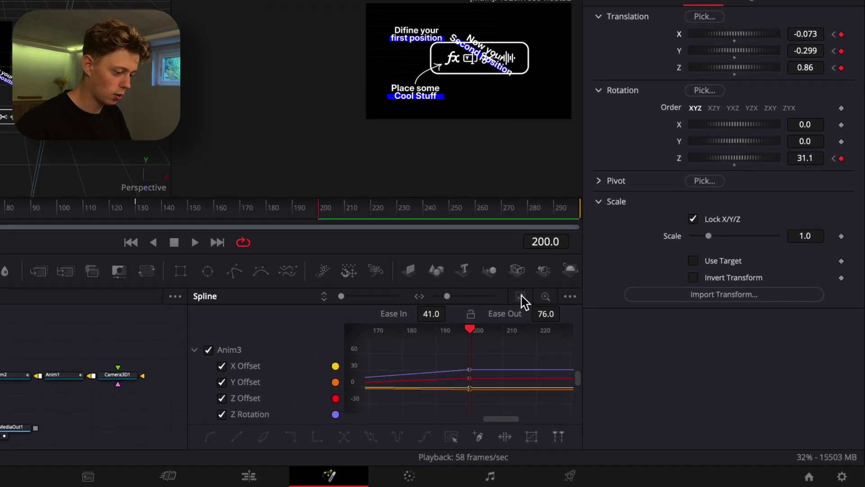
# - Flatten the handles of all Anim3 keyframes in the spline and set Ease In to 37 and Ease Out to 74
pyautogui.click(522, 296)
pyautogui.click(522, 296)
pyautogui.moveTo(564, 365); pyautogui.dragTo(291, 467)
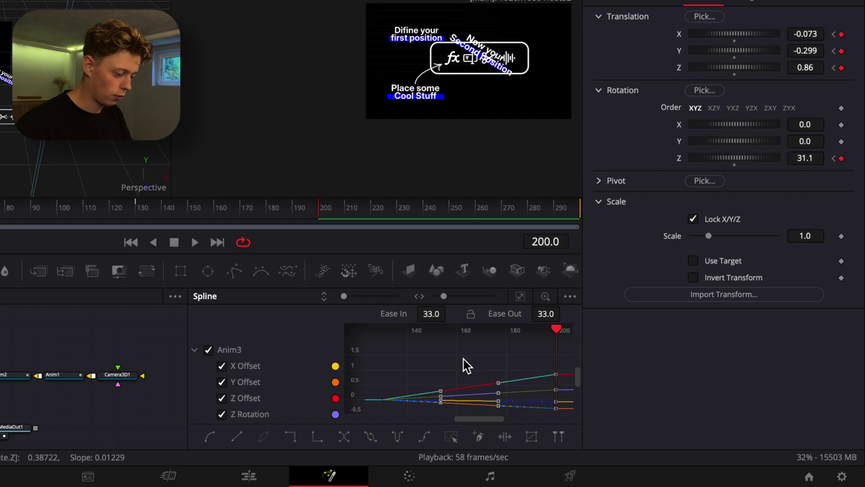
pyautogui.press('f')
pyautogui.moveTo(447, 321); pyautogui.dragTo(449, 311)
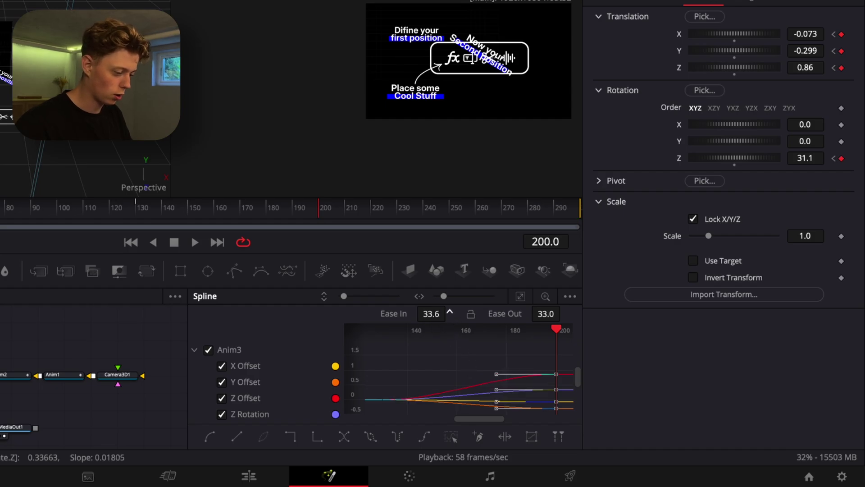
pyautogui.moveTo(546, 314); pyautogui.dragTo(564, 314)
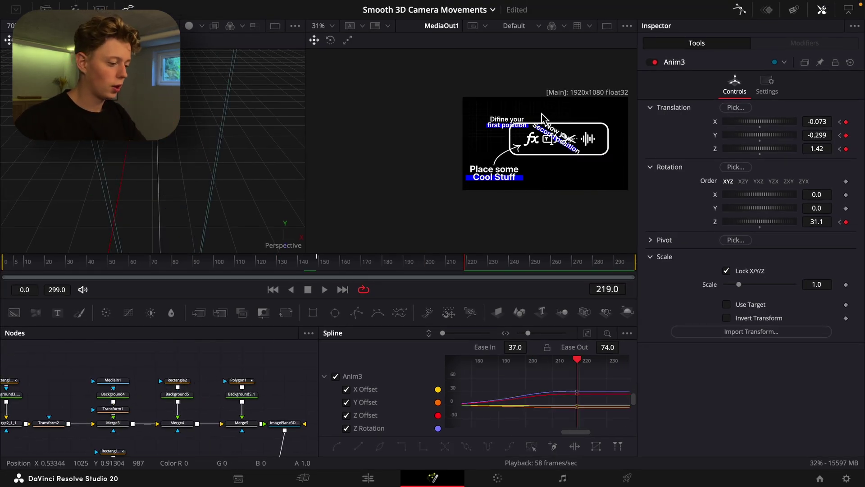
# - View Background4 in the first viewer and insert a Neo Anim node between Transform1 and Merge3
pyautogui.moveTo(201, 399); pyautogui.dragTo(208, 394)
pyautogui.moveTo(111, 353); pyautogui.dragTo(120, 410)
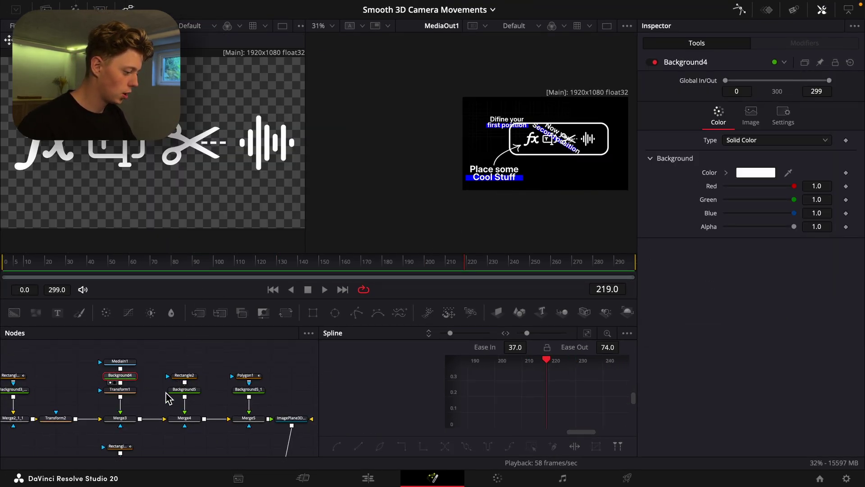
pyautogui.click(149, 410)
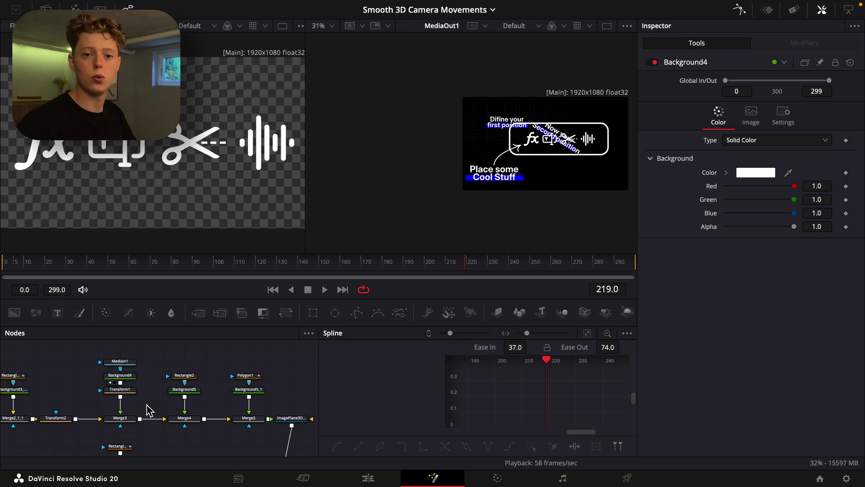
pyautogui.hotkey('shift', 'space')
pyautogui.write('neo')
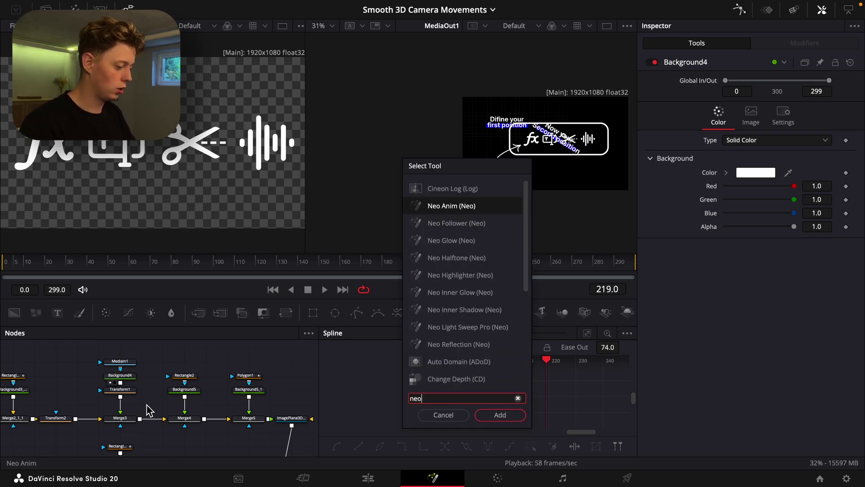
pyautogui.press('Return')
pyautogui.moveTo(148, 406); pyautogui.dragTo(122, 407)
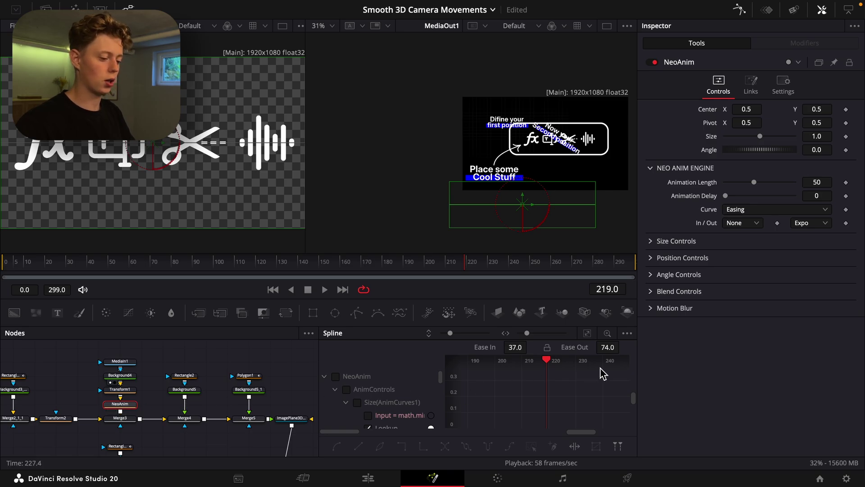
# - Turn on NeoAnim's size animation and play the composition, stopping at frame 190
pyautogui.click(651, 244)
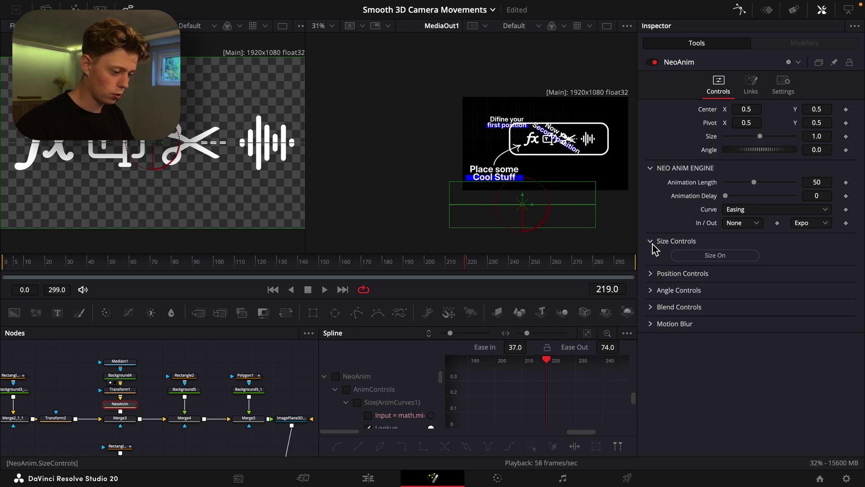
pyautogui.click(133, 269)
pyautogui.press('space')
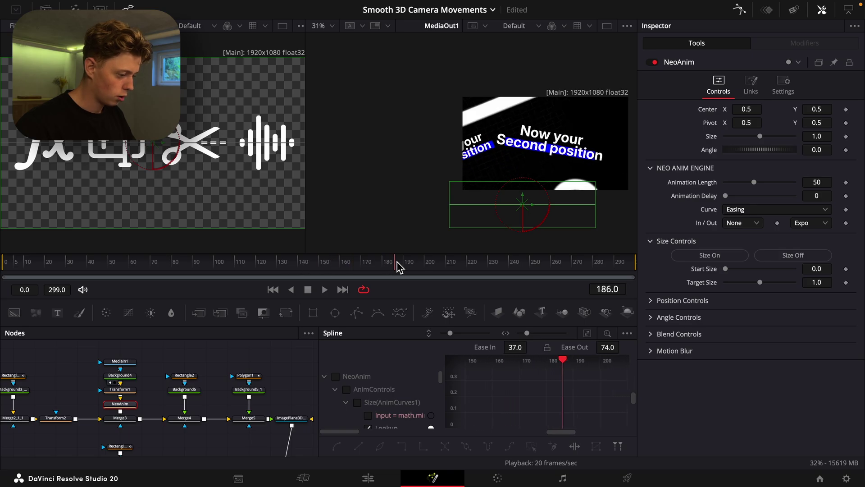
pyautogui.press('space')
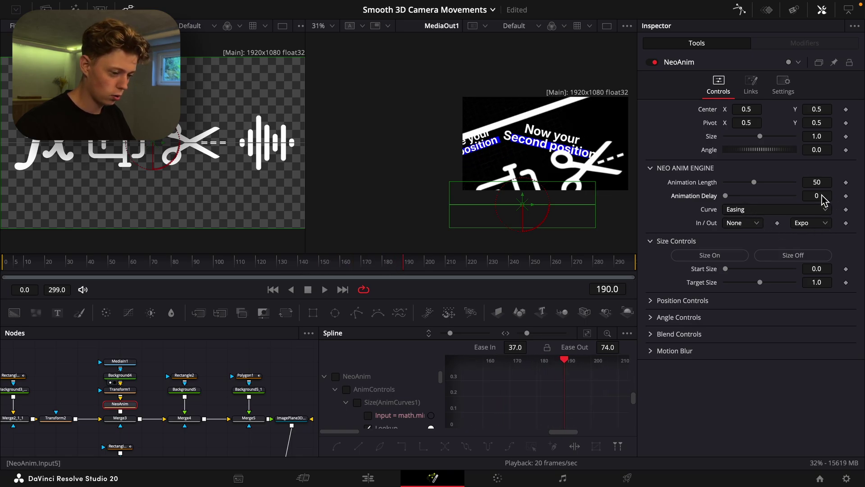
# - Set NeoAnim's animation delay to 190
pyautogui.press('Tab')
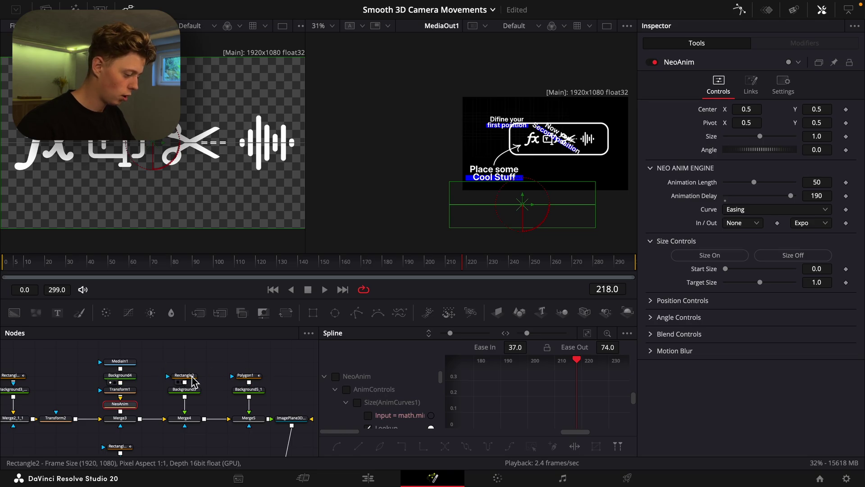
# - Animate Rectangle2's Length from 0 at frame 190 to 1.0 at frame 240 and play the composition
pyautogui.click(192, 380)
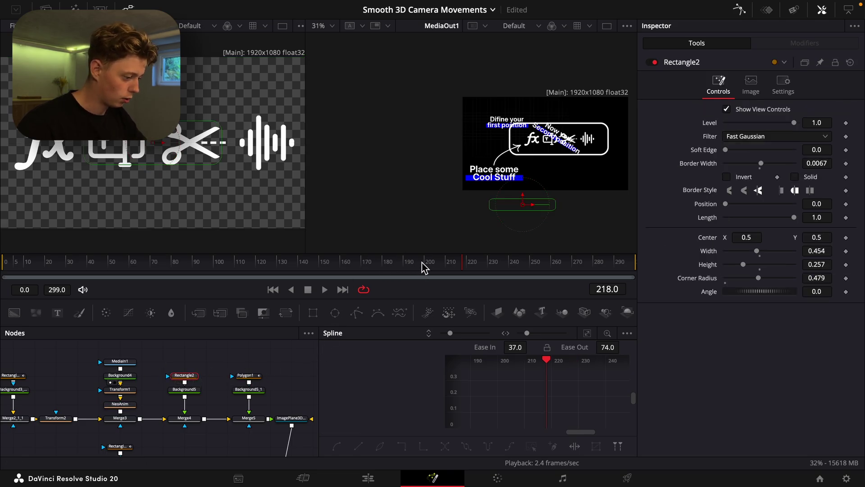
pyautogui.moveTo(423, 267); pyautogui.dragTo(406, 266)
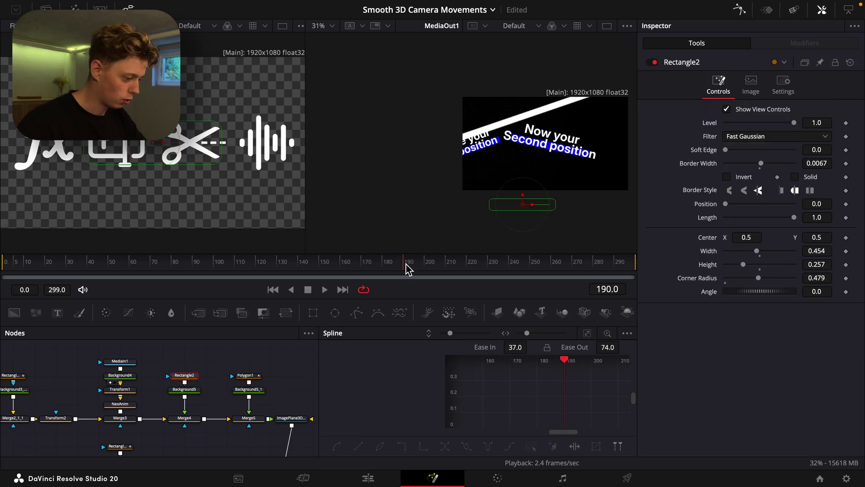
pyautogui.click(846, 218)
pyautogui.click(508, 265)
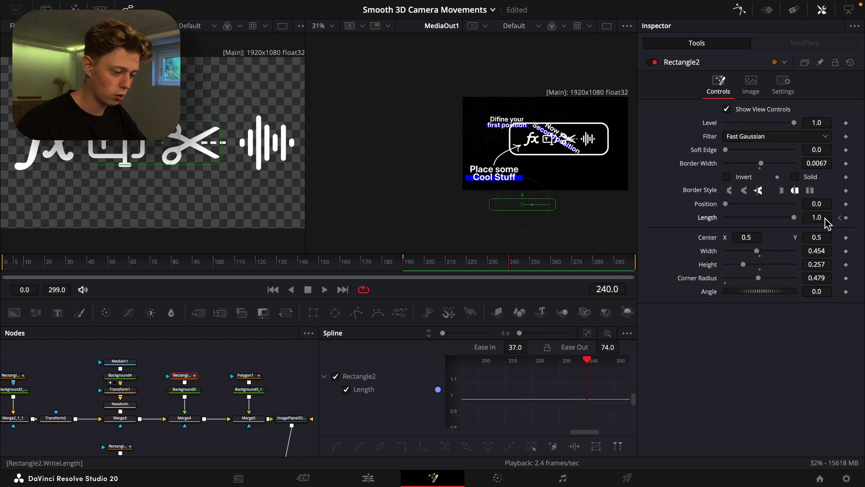
pyautogui.click(839, 218)
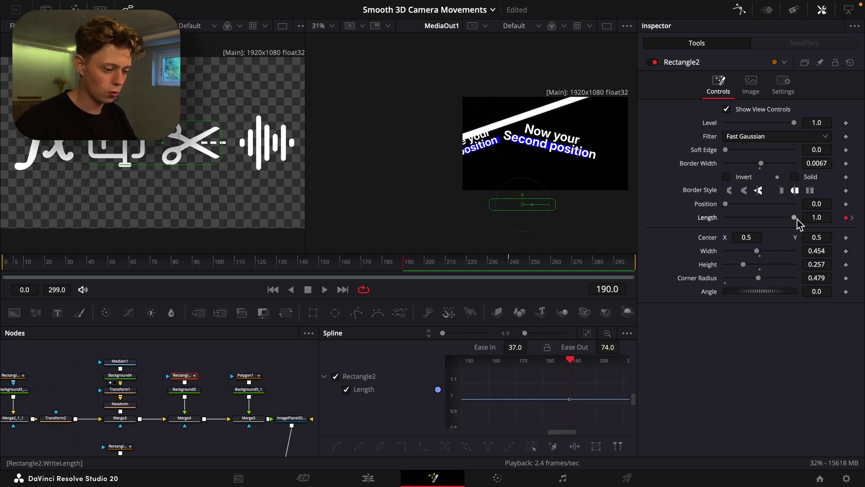
pyautogui.moveTo(795, 218); pyautogui.dragTo(262, 232)
pyautogui.press('space')
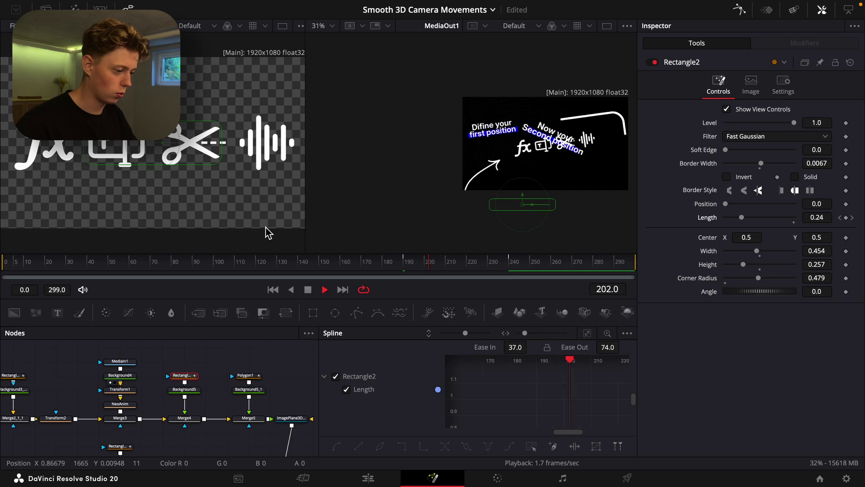
pyautogui.press('space')
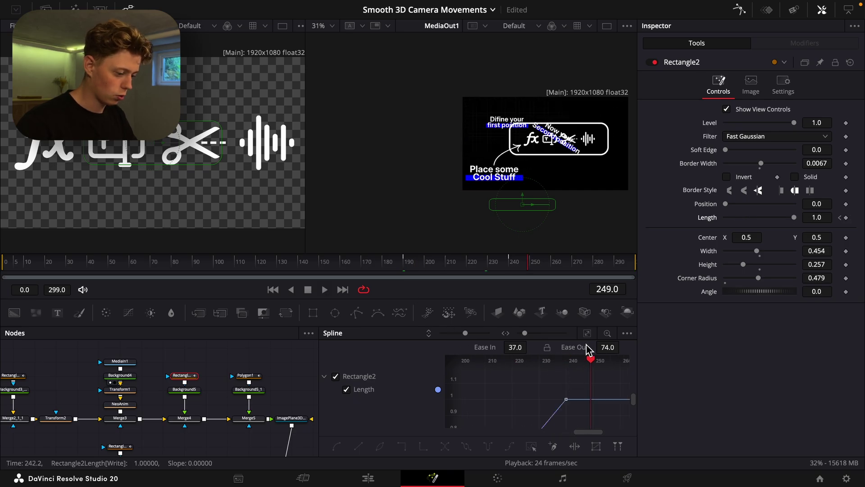
# - Smooth both of Rectangle2's Length keyframes in the spline
pyautogui.click(587, 334)
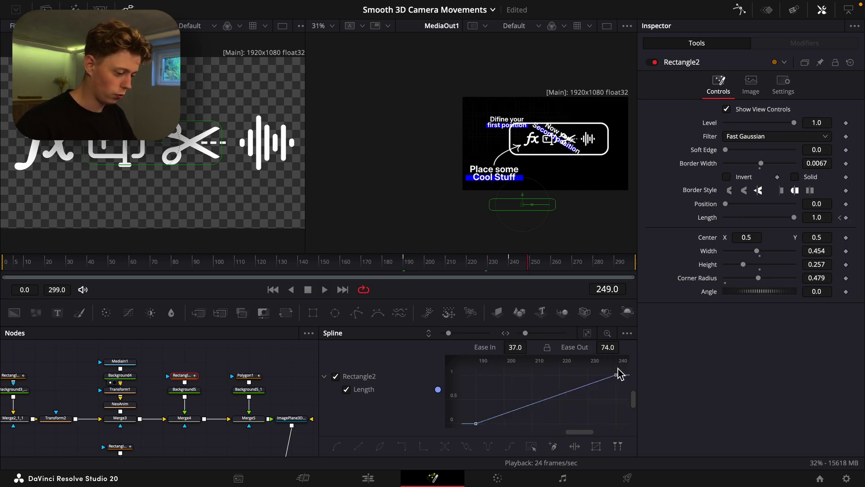
pyautogui.scroll(-2, 621, 375)
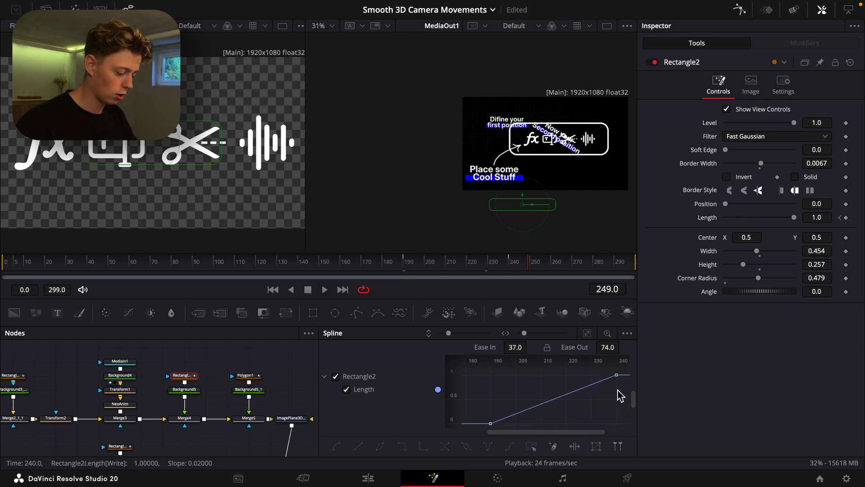
pyautogui.press('s')
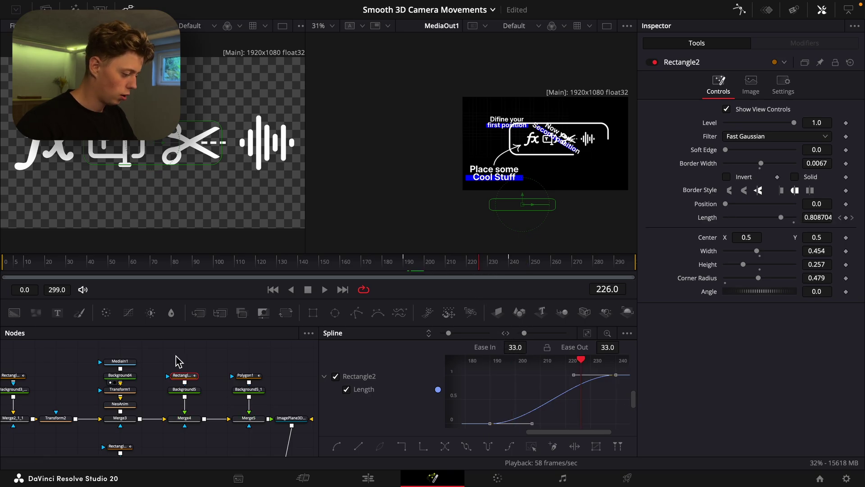
# - Move the Text1_1_1 node group and Transform2 away from Merge3 and paste a copy of NeoAnim between Transform2 and Merge3
pyautogui.click(180, 361)
pyautogui.moveTo(189, 354); pyautogui.dragTo(93, 447)
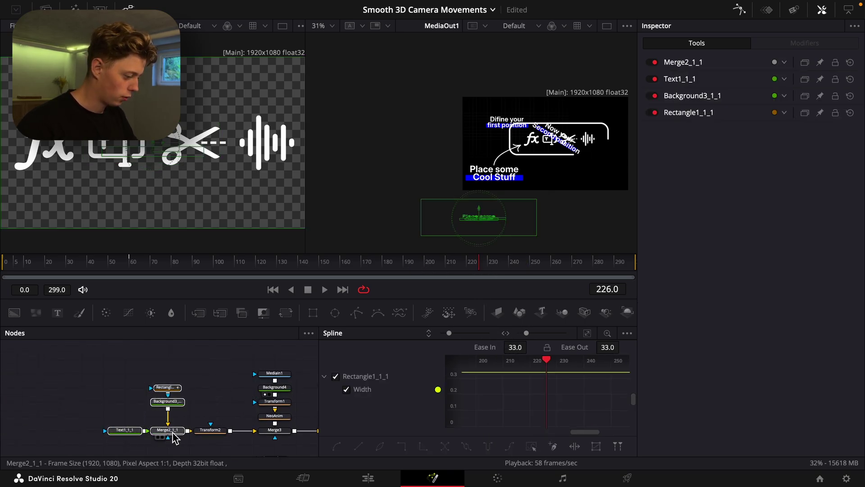
pyautogui.keyDown('super'); pyautogui.click(221, 430); pyautogui.keyUp('super')
pyautogui.moveTo(221, 431); pyautogui.dragTo(159, 407)
pyautogui.hotkey('ctrl', 'v')
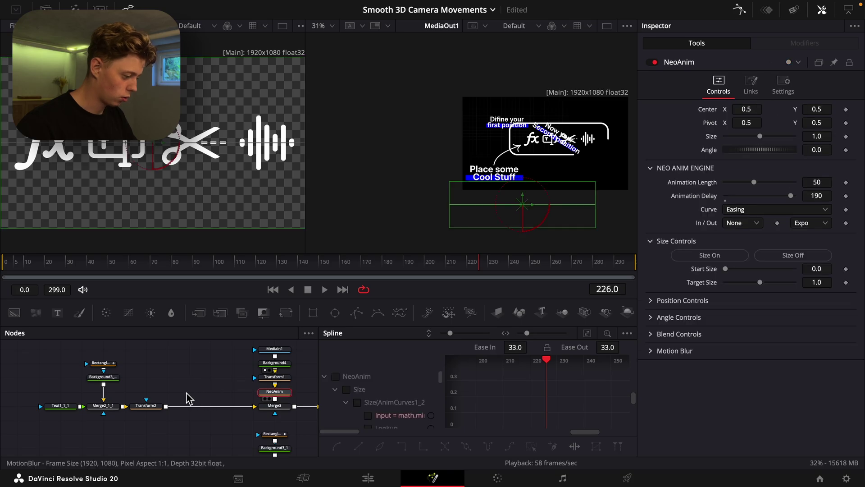
# - Turn off NeoAnim_1's size animation, turn on its position animation with an angle of 180, and scrub through the result
pyautogui.click(818, 256)
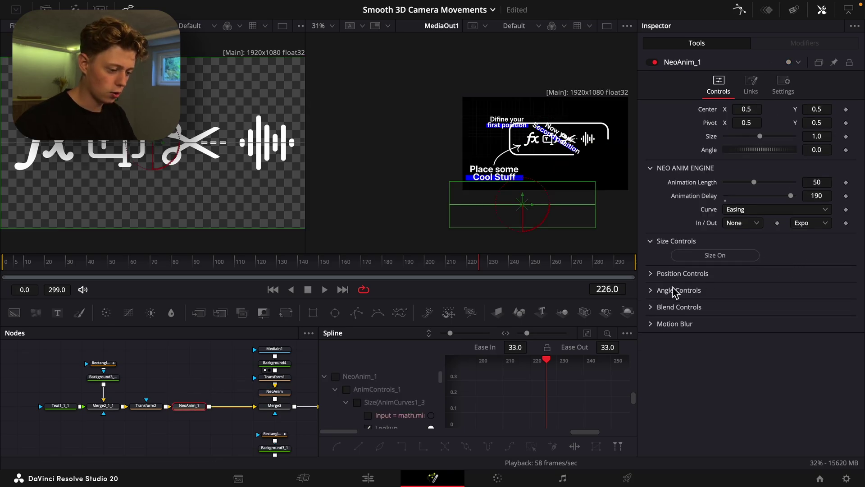
pyautogui.click(651, 273)
pyautogui.click(818, 328)
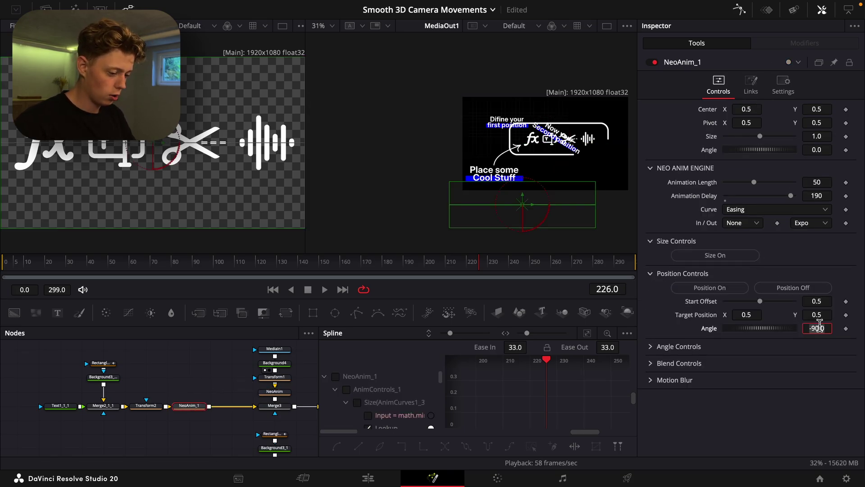
pyautogui.write('180')
pyautogui.press('Tab')
pyautogui.moveTo(72, 266); pyautogui.dragTo(483, 272)
# - Set NeoAnim_1's animation delay to 200, turn on its blend animation and play the composition
pyautogui.click(815, 197)
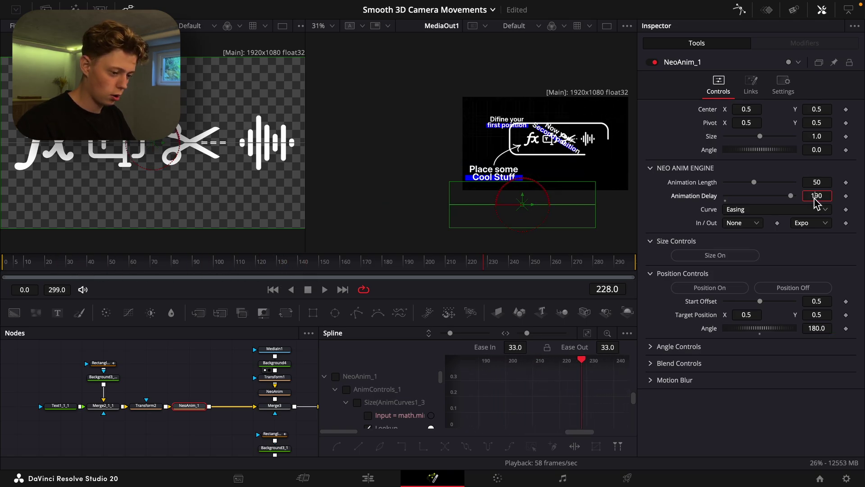
pyautogui.write('200')
pyautogui.press('Tab')
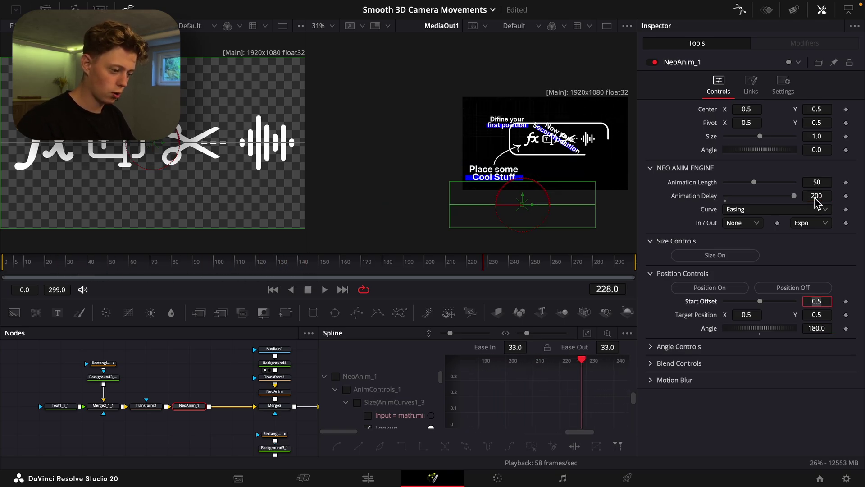
pyautogui.click(650, 363)
pyautogui.click(701, 376)
pyautogui.click(393, 265)
pyautogui.press('space')
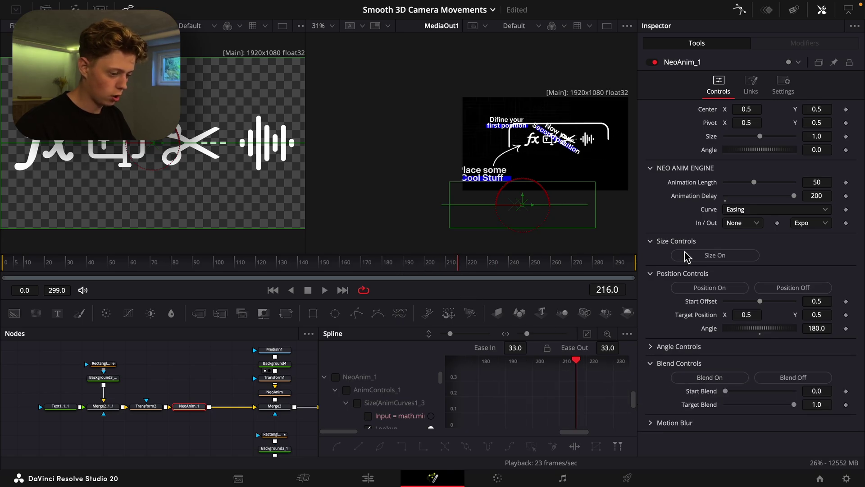
pyautogui.press('space')
# - Animate Polygon1's Length from 0 at frame 200 to 1.0 at frame 250 and scrub through the arrow's drawing
pyautogui.moveTo(281, 381); pyautogui.dragTo(206, 370)
pyautogui.hscroll(2, 207, 383)
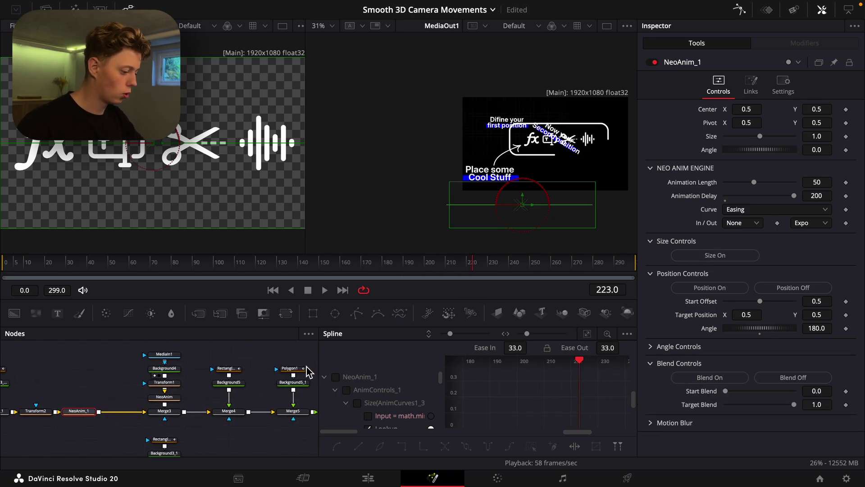
pyautogui.click(294, 374)
pyautogui.click(426, 267)
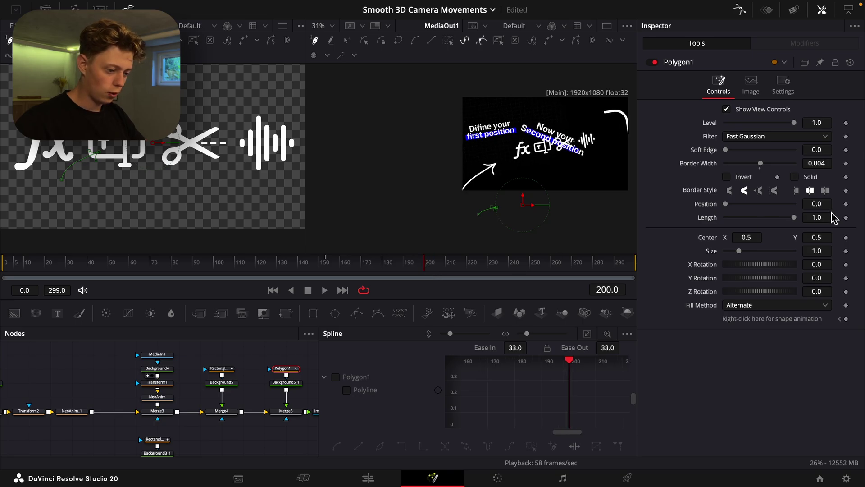
pyautogui.click(847, 218)
pyautogui.click(533, 261)
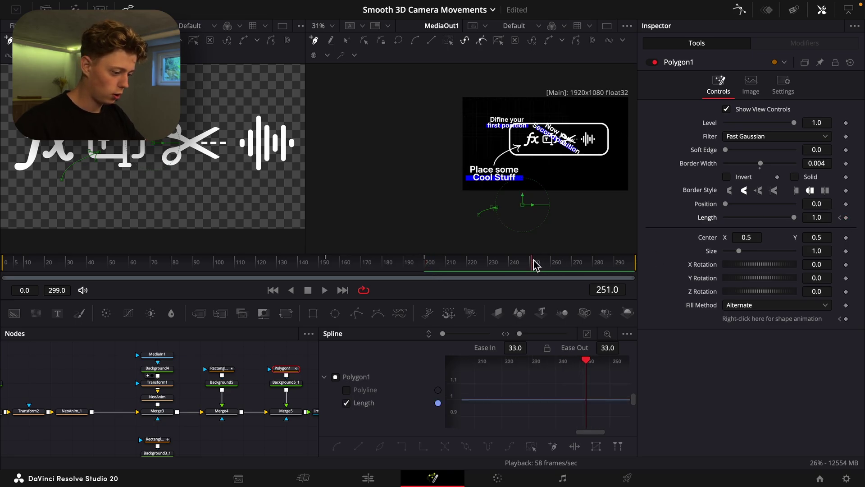
pyautogui.click(840, 217)
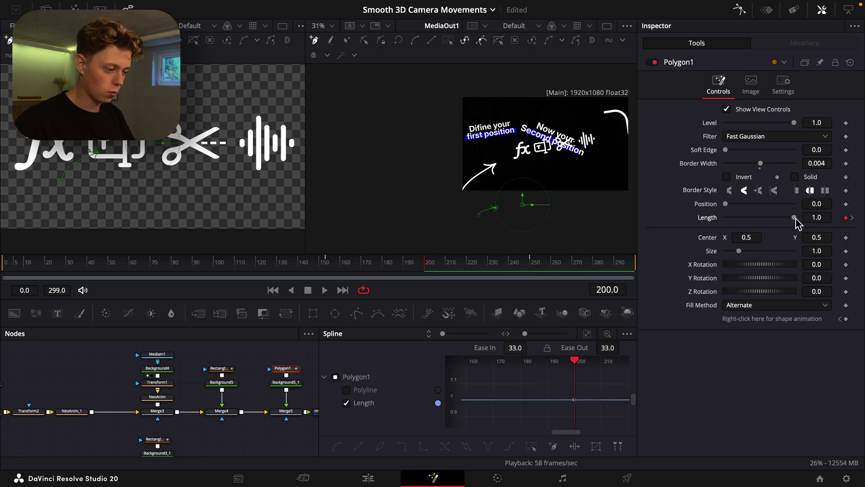
pyautogui.moveTo(796, 219); pyautogui.dragTo(661, 239)
pyautogui.moveTo(446, 262); pyautogui.dragTo(553, 262)
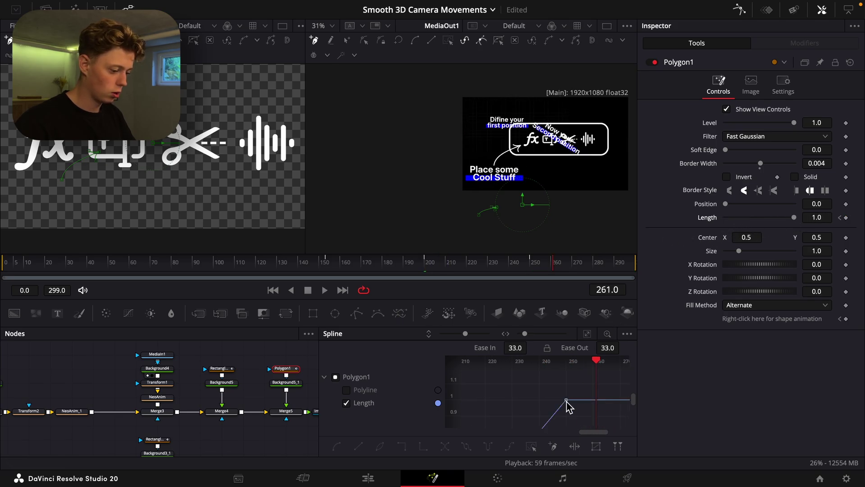
# - Smooth Polygon1's Length keyframes in the spline and set Ease In to 52.1 and Ease Out to 53.9
pyautogui.click(590, 336)
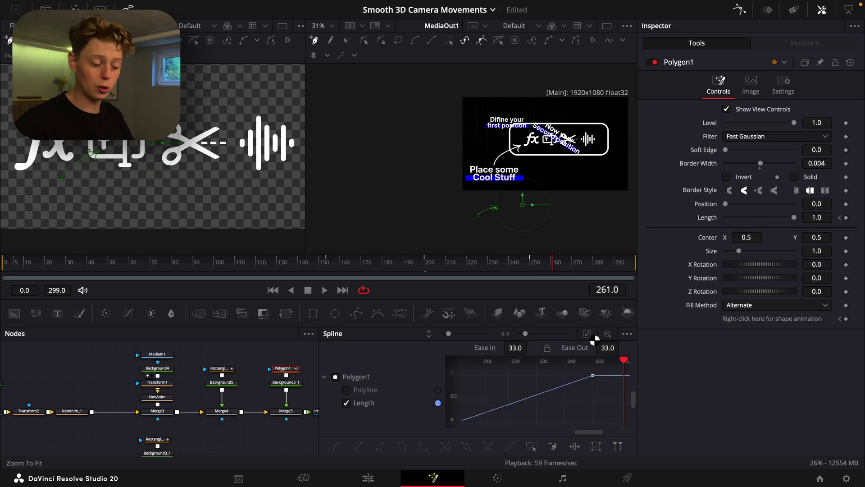
pyautogui.moveTo(629, 370); pyautogui.dragTo(453, 429)
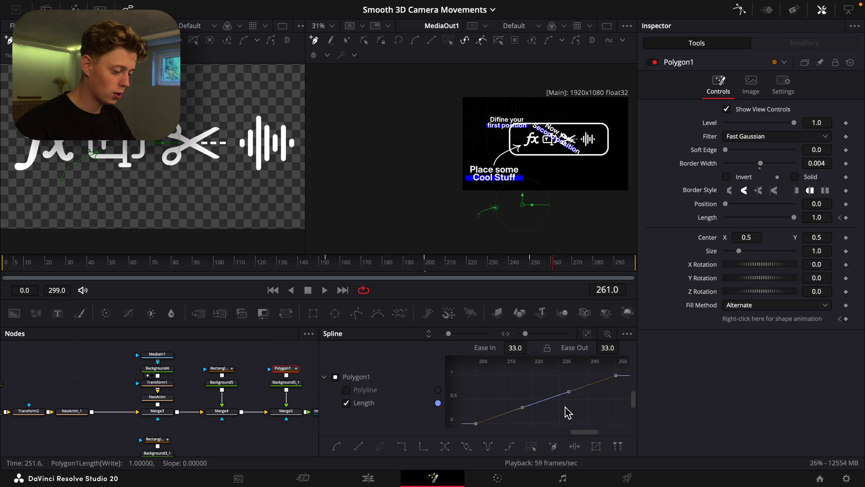
pyautogui.press('s')
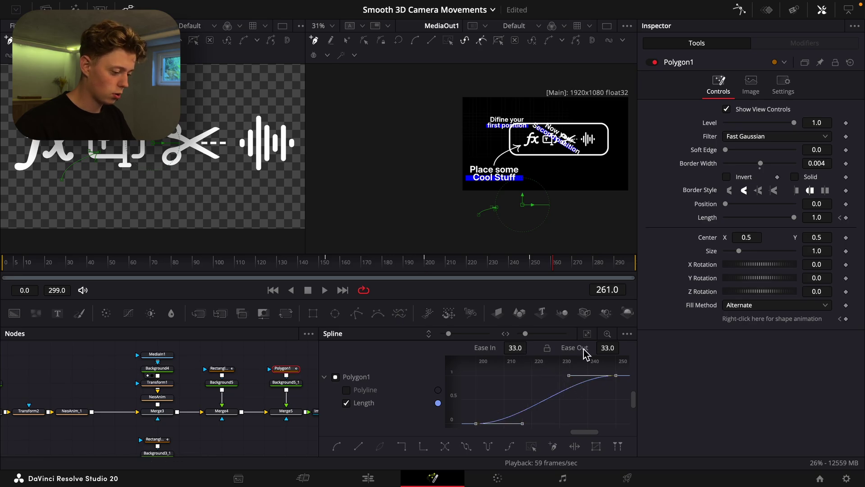
pyautogui.moveTo(611, 348); pyautogui.dragTo(615, 348)
pyautogui.moveTo(516, 348); pyautogui.dragTo(531, 347)
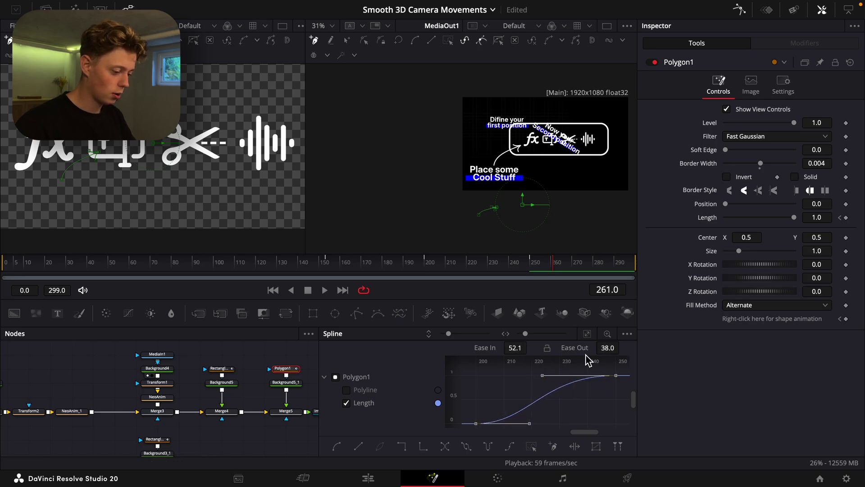
pyautogui.moveTo(608, 347); pyautogui.dragTo(622, 346)
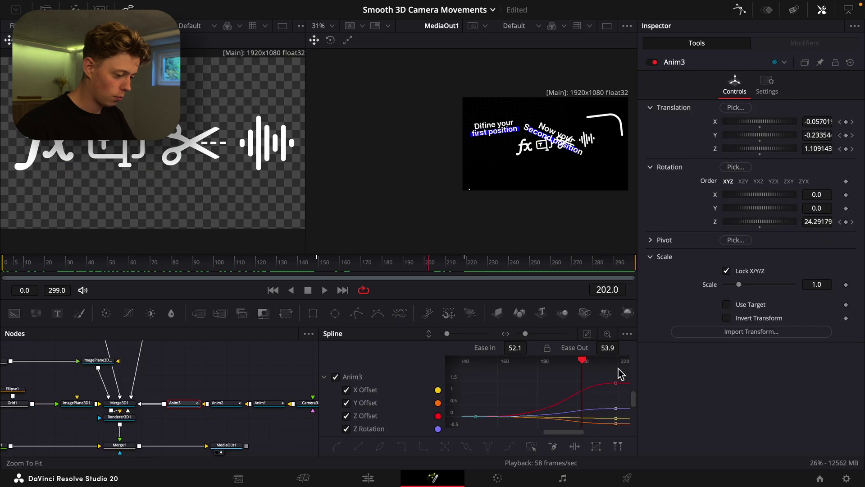
# - Shift all Anim3 keyframes later in the spline so they span about frames 155 to 225, and play back the camera move
pyautogui.moveTo(622, 374); pyautogui.dragTo(448, 456)
pyautogui.hscroll(5, 478, 414)
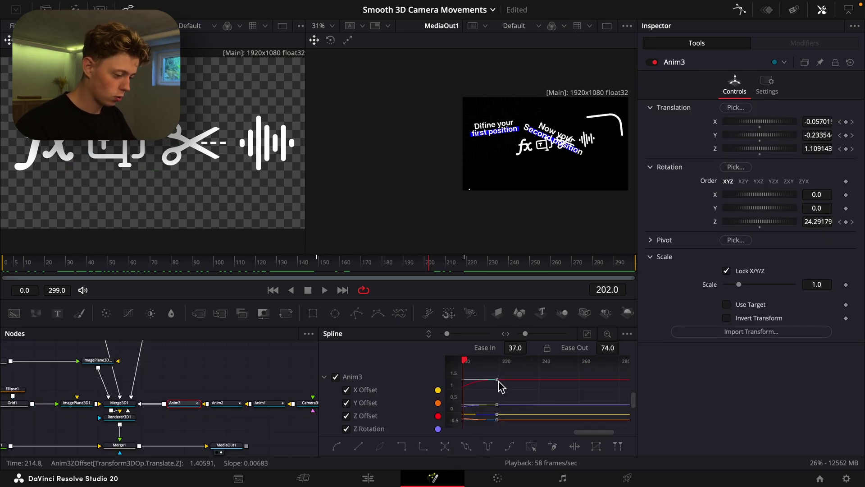
pyautogui.moveTo(499, 381); pyautogui.dragTo(508, 382)
pyautogui.click(321, 265)
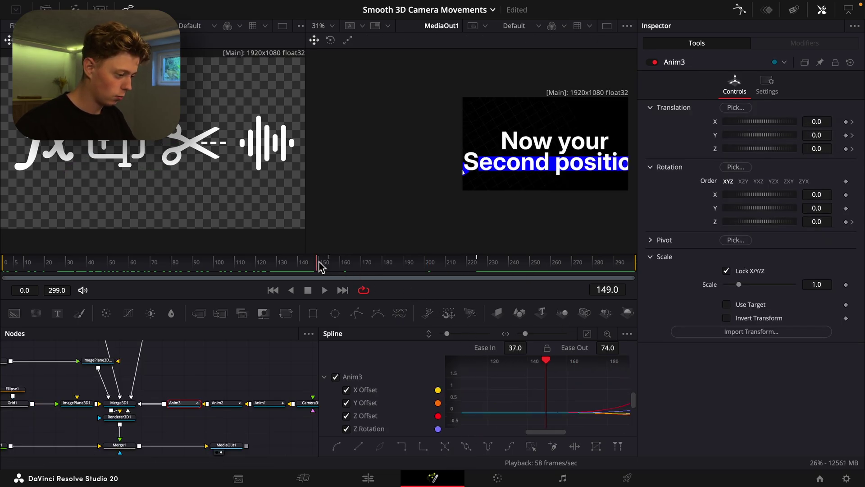
pyautogui.press('space')
pyautogui.click(270, 265)
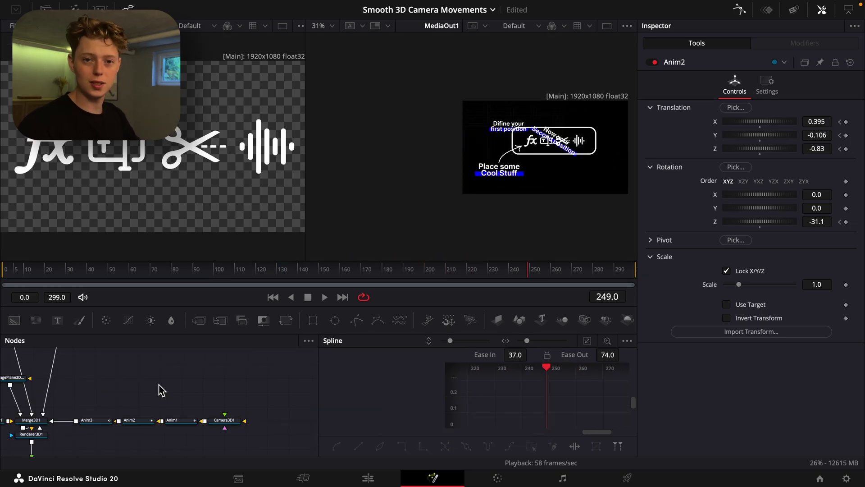
# - Add a Neo Glow node and insert it between Merge2 and the first text's ImagePlane3D
pyautogui.hotkey('shift', 'space')
pyautogui.write('neo glow')
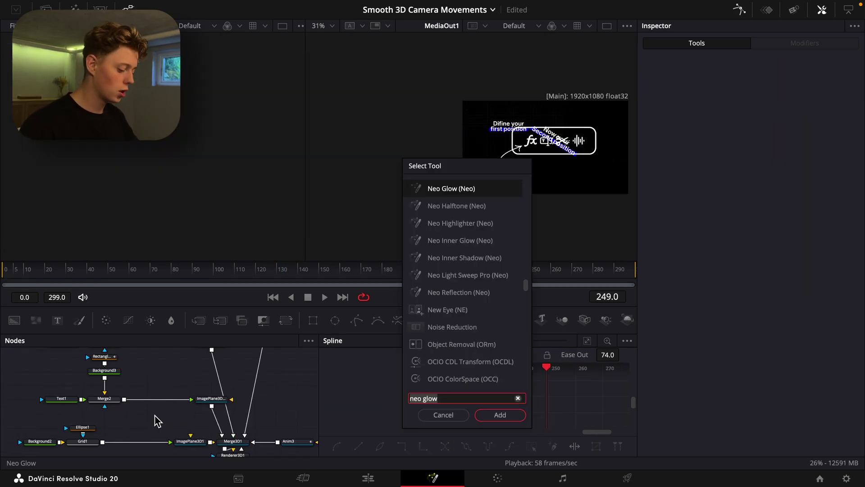
pyautogui.press('Return')
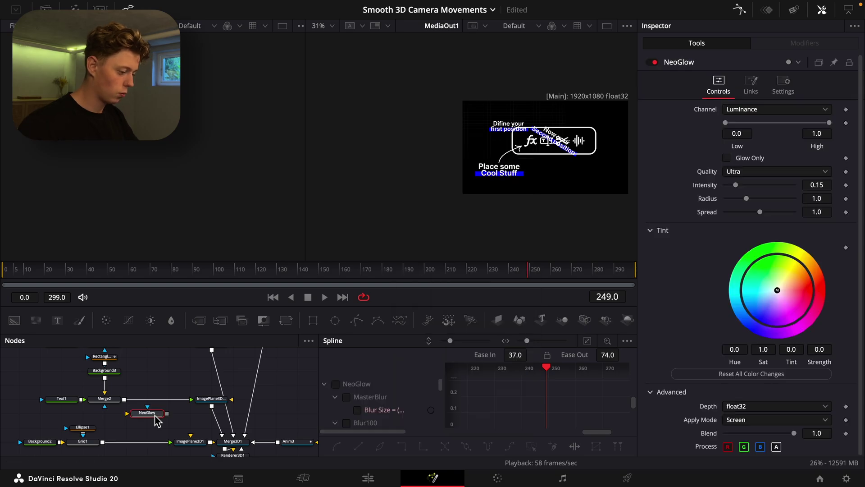
pyautogui.moveTo(158, 417); pyautogui.dragTo(158, 403)
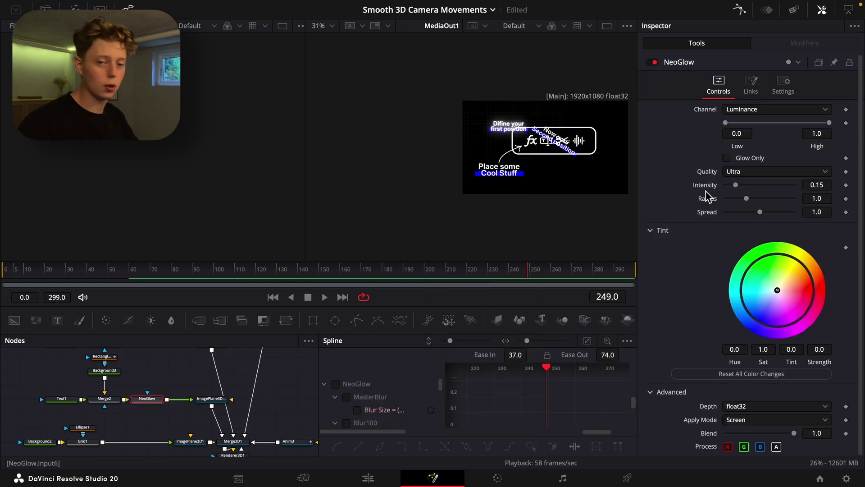
# - Preview the first text's glow near the start of the timeline and set NeoGlow's intensity to 0.02
pyautogui.moveTo(814, 187); pyautogui.dragTo(777, 187)
pyautogui.moveTo(151, 269); pyautogui.dragTo(42, 270)
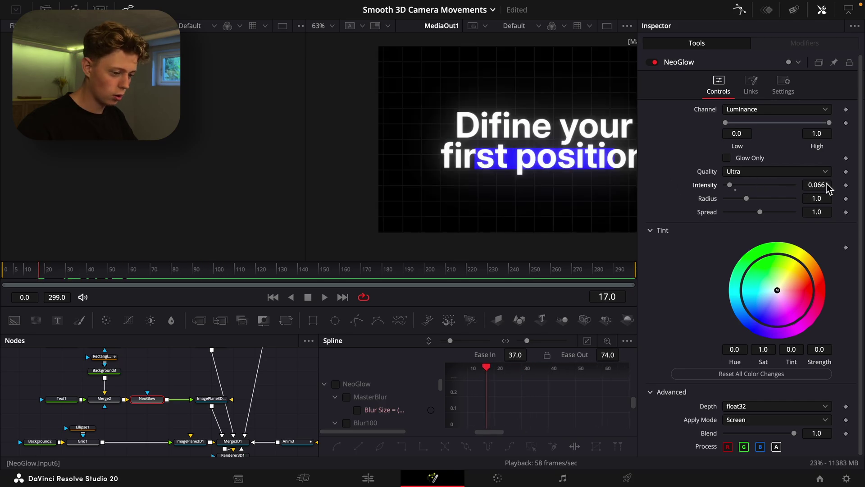
pyautogui.click(826, 184)
pyautogui.write('0.02')
pyautogui.press('Return')
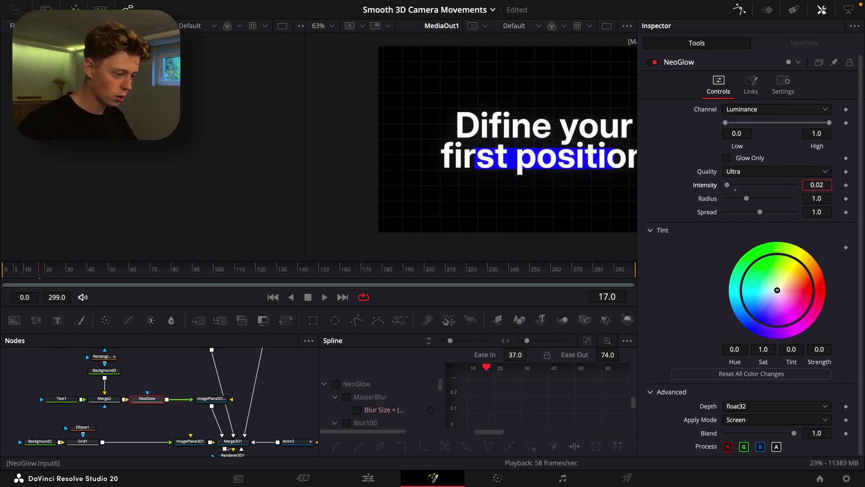
# - Set the intensity of the first text's NeoGlow node to 0.032
pyautogui.moveTo(806, 185); pyautogui.dragTo(811, 184)
pyautogui.scroll(2, 141, 378)
pyautogui.click(131, 400)
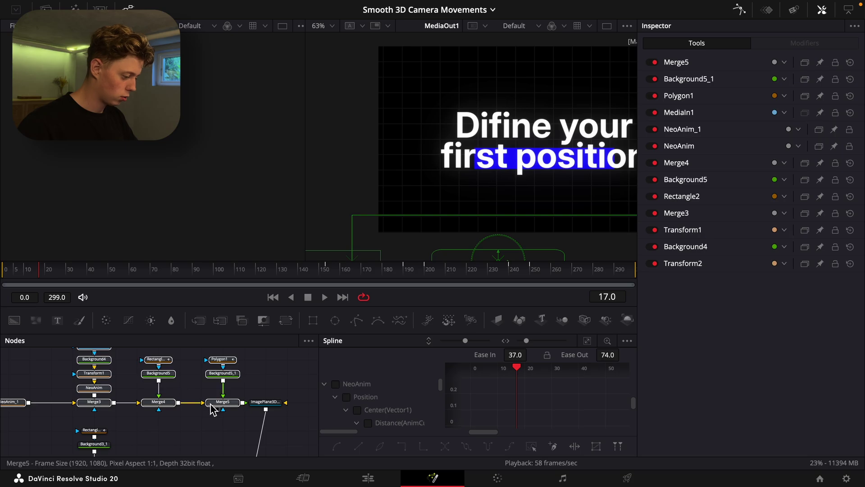
# - Make room after Merge5 in the icon graphic's branch and insert a copy of NeoGlow before its ImagePlane3D
pyautogui.moveTo(212, 407); pyautogui.dragTo(126, 408)
pyautogui.hotkey('ctrl', 'v')
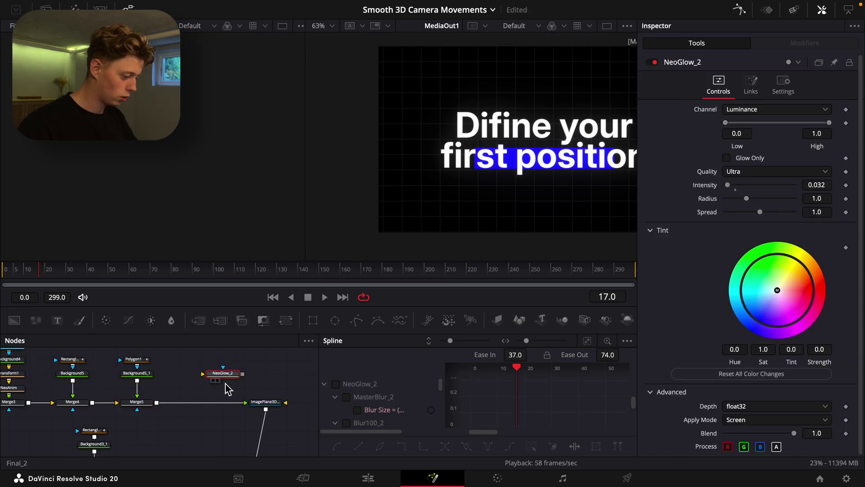
pyautogui.moveTo(224, 382); pyautogui.dragTo(223, 410)
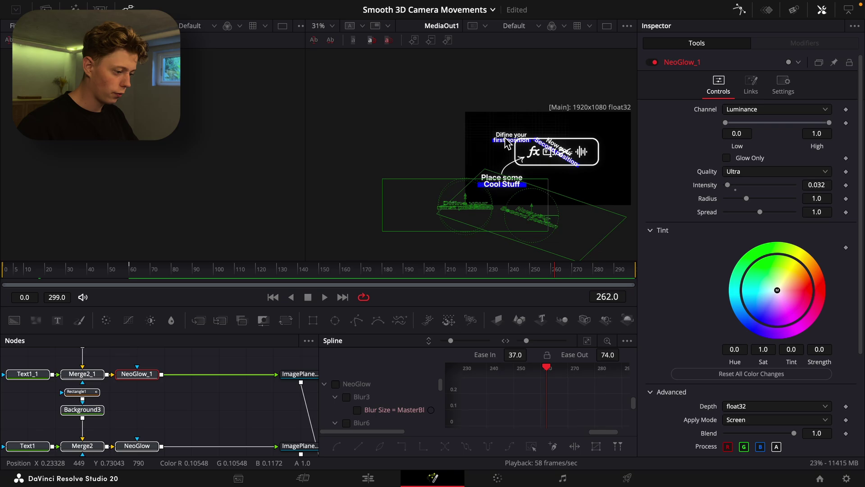
# - Add a Gaussian Blur node and insert it between NeoGlow and the first text's ImagePlane3D
pyautogui.moveTo(148, 280); pyautogui.dragTo(187, 285)
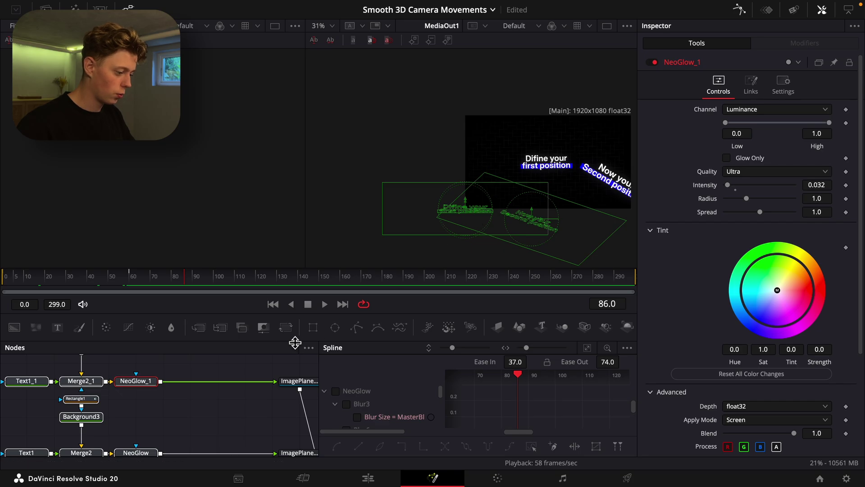
pyautogui.click(187, 416)
pyautogui.hotkey('shift', 'space')
pyautogui.write('neo')
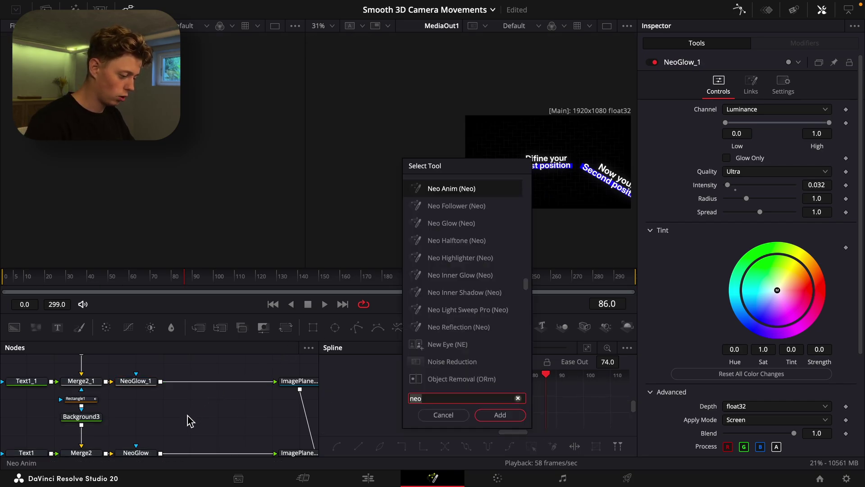
pyautogui.press('BackSpace')
pyautogui.press('BackSpace')
pyautogui.press('BackSpace')
pyautogui.write('gauss')
pyautogui.press('Return')
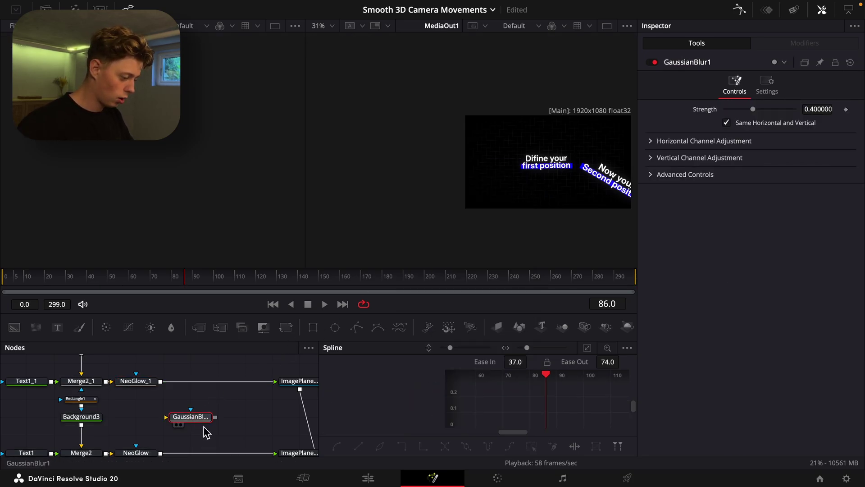
pyautogui.moveTo(203, 417); pyautogui.dragTo(234, 454)
# - Keyframe GaussianBlur1's Strength from 0 at frame 79 to 0.4 at about frame 124, and play back the animation
pyautogui.moveTo(193, 268); pyautogui.dragTo(170, 276)
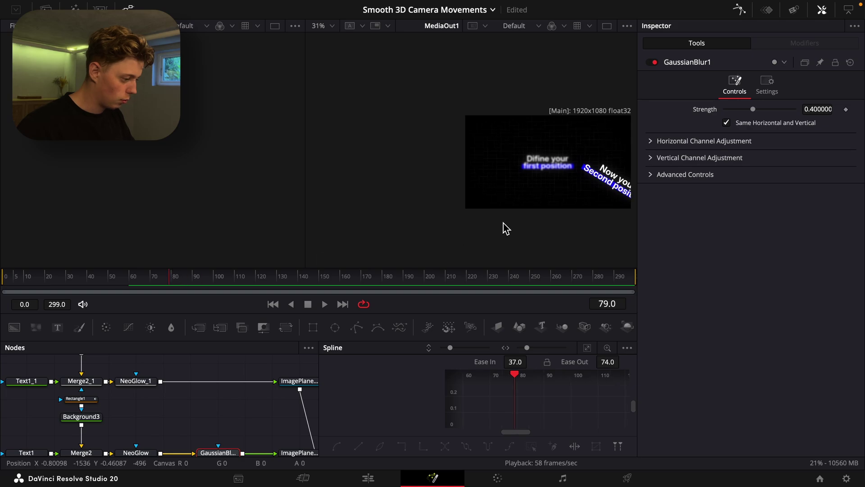
pyautogui.click(846, 109)
pyautogui.moveTo(234, 277); pyautogui.dragTo(264, 277)
pyautogui.click(846, 109)
pyautogui.click(840, 109)
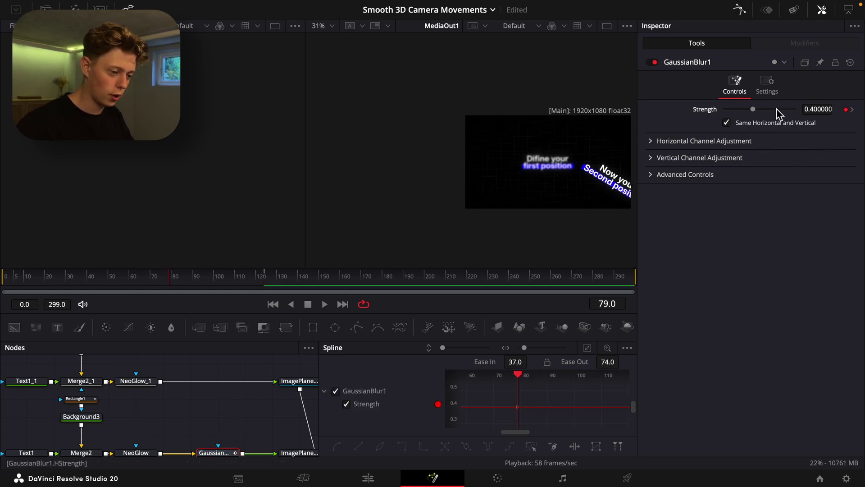
pyautogui.moveTo(754, 110); pyautogui.dragTo(621, 114)
pyautogui.press('space')
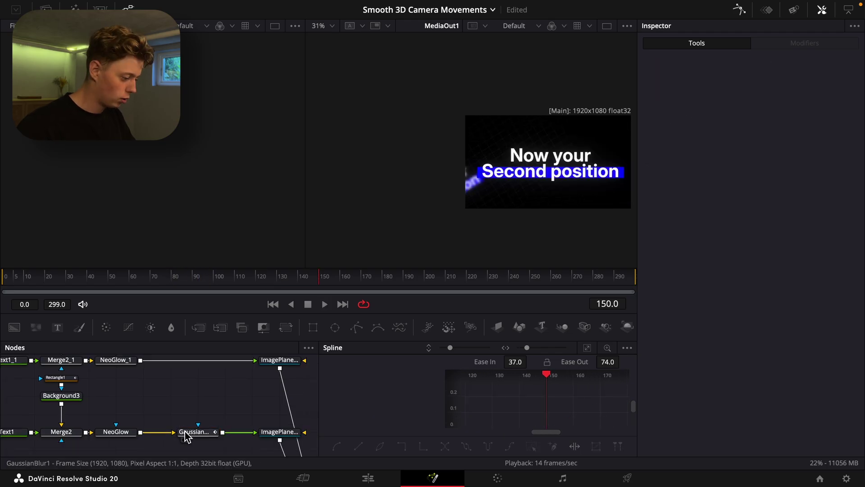
# - Copy GaussianBlur1 and insert the duplicate between NeoGlow_1 and the second text's ImagePlane3D
pyautogui.click(187, 433)
pyautogui.press('super+c')
pyautogui.scroll(3, 189, 423)
pyautogui.click(190, 408)
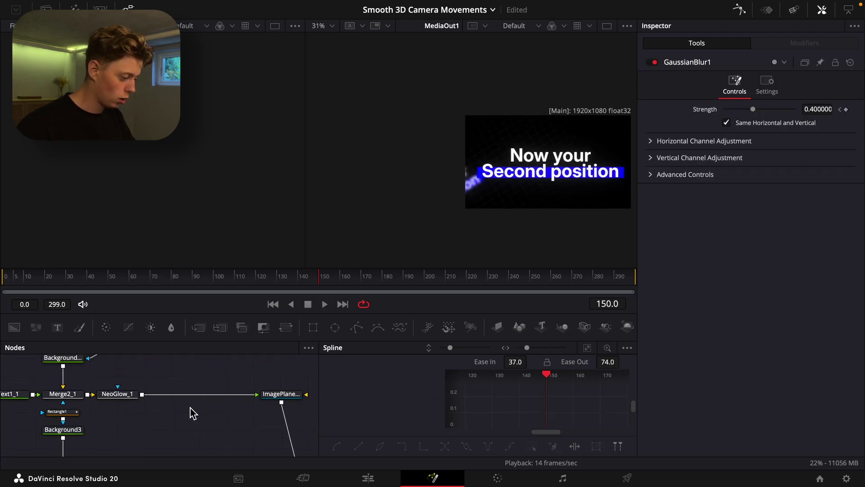
pyautogui.press('super+v')
pyautogui.moveTo(192, 413); pyautogui.dragTo(191, 396)
# - Shift the Strength keyframes of the second text's blur to span about frames 186 to 231, and play back the result
pyautogui.click(297, 277)
pyautogui.moveTo(298, 280); pyautogui.dragTo(414, 277)
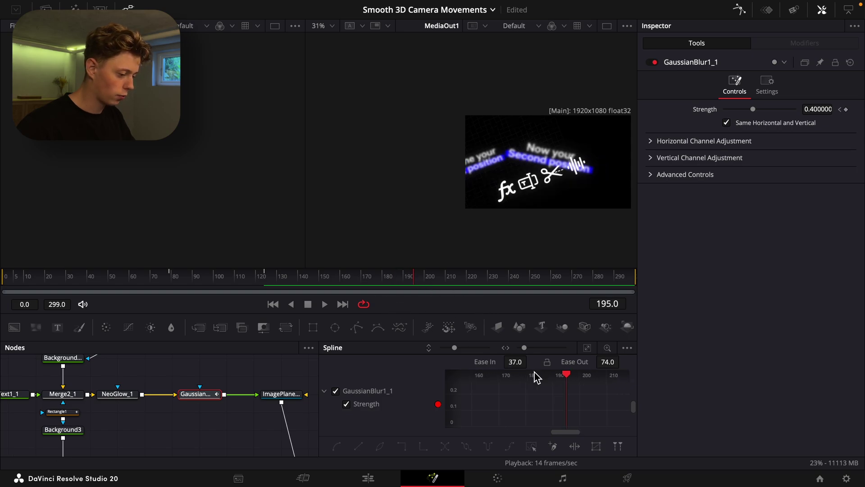
pyautogui.click(586, 348)
pyautogui.scroll(-5, 622, 384)
pyautogui.press('super+a')
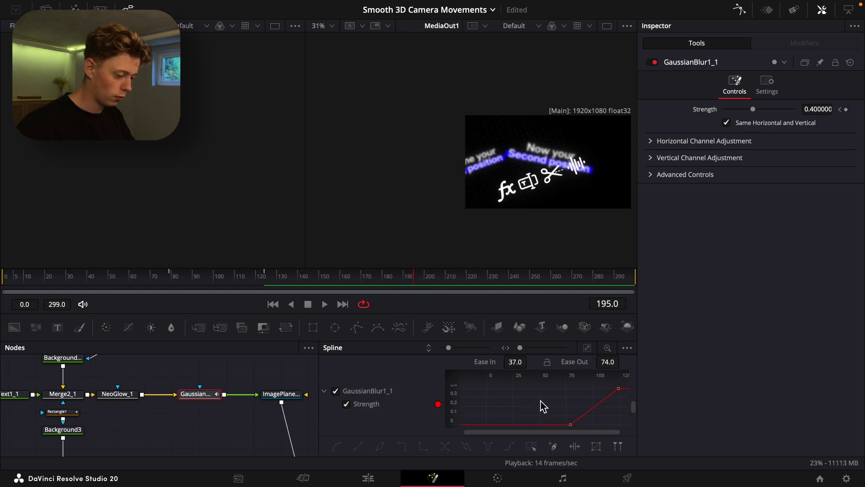
pyautogui.moveTo(570, 425); pyautogui.dragTo(573, 426)
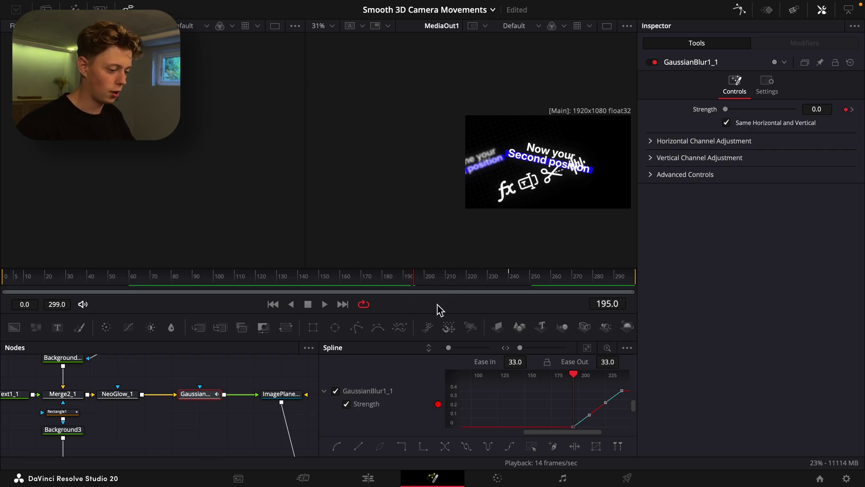
pyautogui.moveTo(587, 391); pyautogui.dragTo(578, 390)
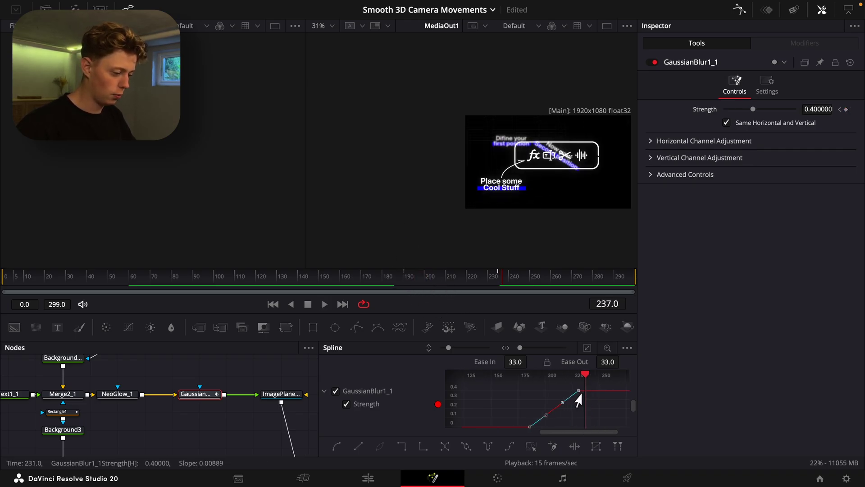
pyautogui.click(378, 278)
pyautogui.press('space')
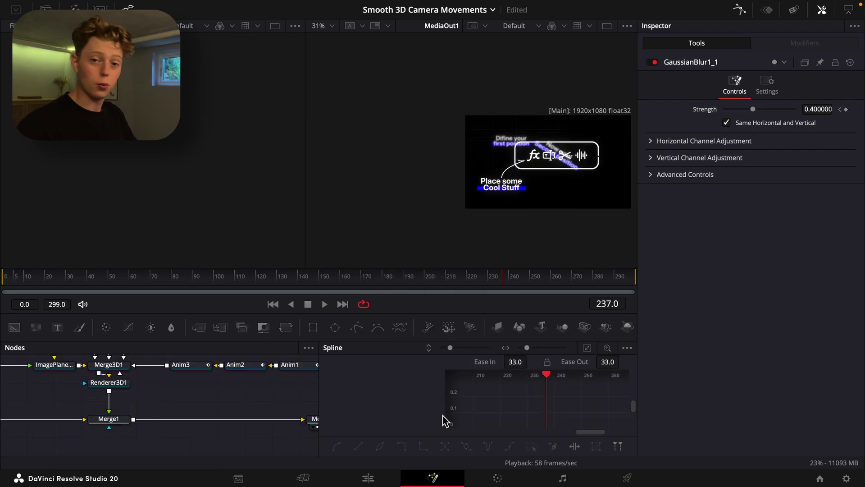
# - Insert a Vignette node after Merge1, set its Softness to 1.0 and increase its Size
pyautogui.hotkey('shift', 'space')
pyautogui.write('vign')
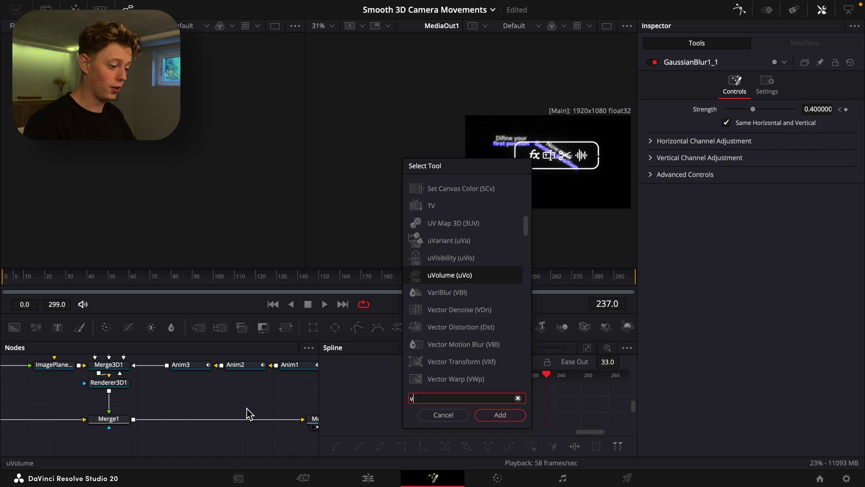
pyautogui.press('Return')
pyautogui.moveTo(751, 189); pyautogui.dragTo(796, 195)
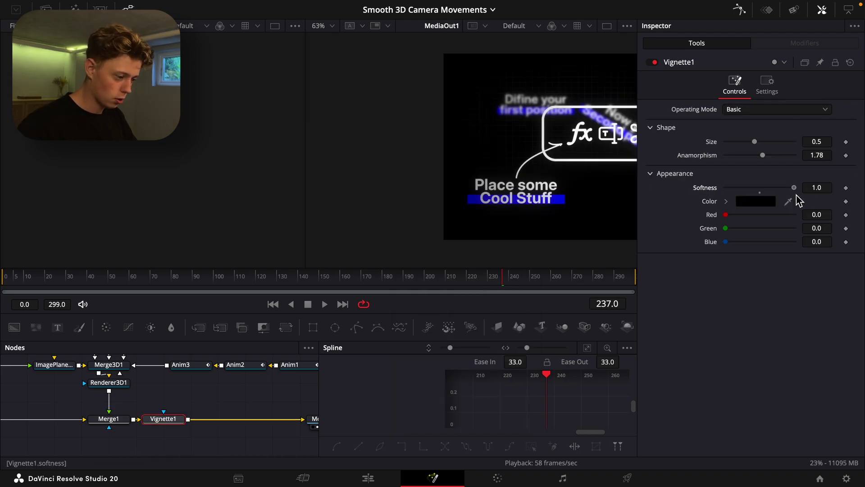
pyautogui.moveTo(754, 141); pyautogui.dragTo(770, 143)
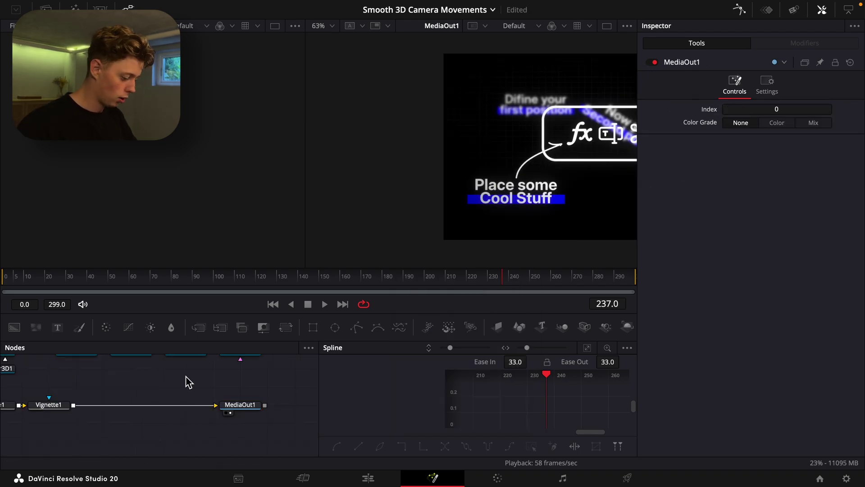
# - Insert a Grain node between Vignette1 and MediaOut1 and set its Power to 1.6
pyautogui.hotkey('shift', 'space')
pyautogui.write('grain')
pyautogui.press('Return')
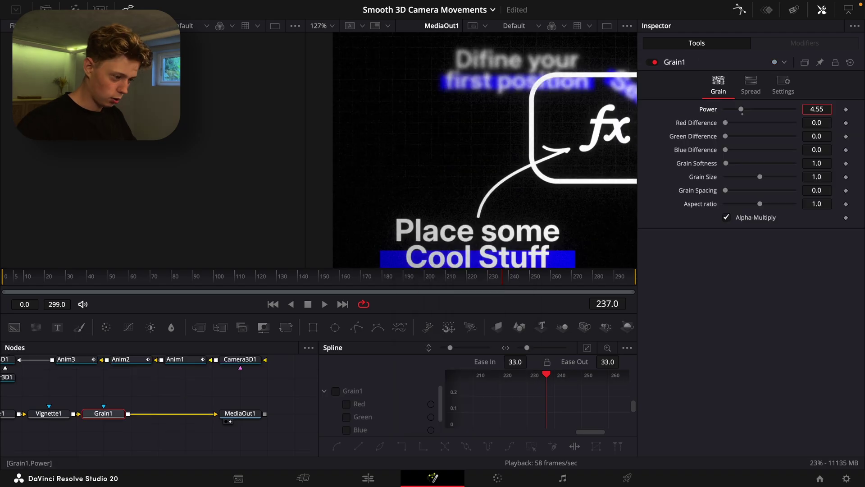
pyautogui.press('BackSpace')
pyautogui.press('Return')
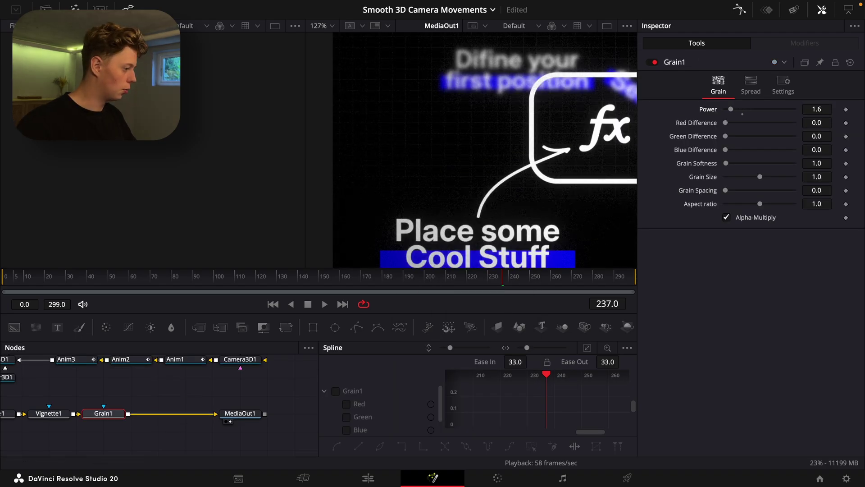
# - Find the Chromatic Aberration effect among the templates and insert it between Grain1 and MediaOut1
pyautogui.click(73, 10)
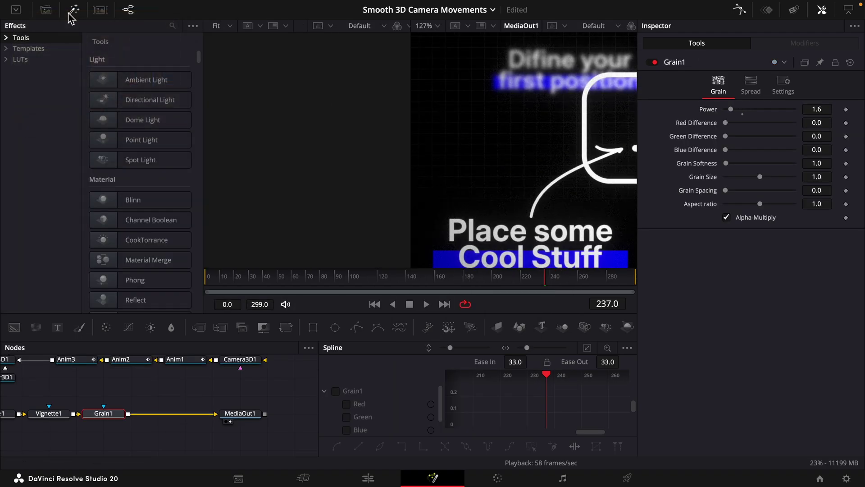
pyautogui.click(30, 49)
pyautogui.click(172, 26)
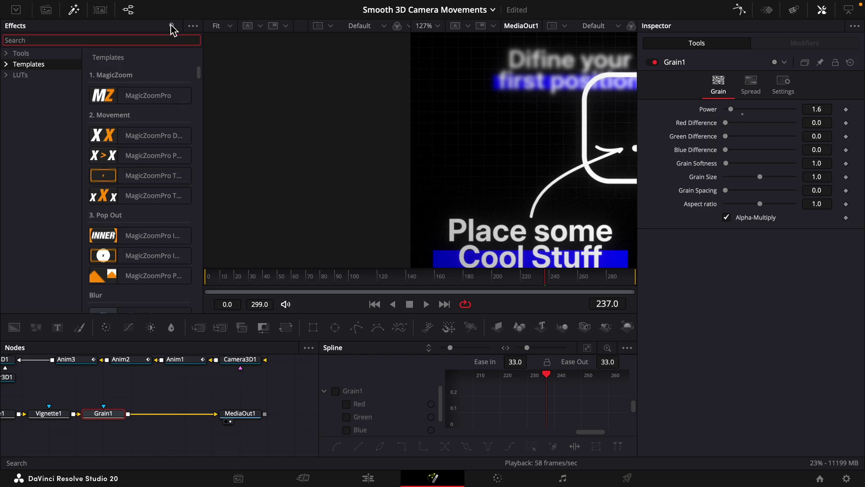
pyautogui.write('chrom')
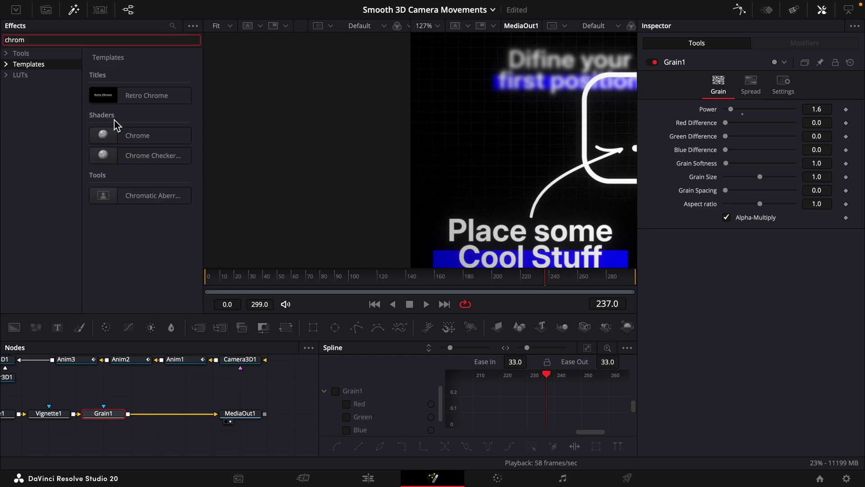
pyautogui.click(127, 197)
# - Inspect the color fringing on the text up close and set the Chromatic Aberration amount to about 0.0069
pyautogui.scroll(5, 504, 233)
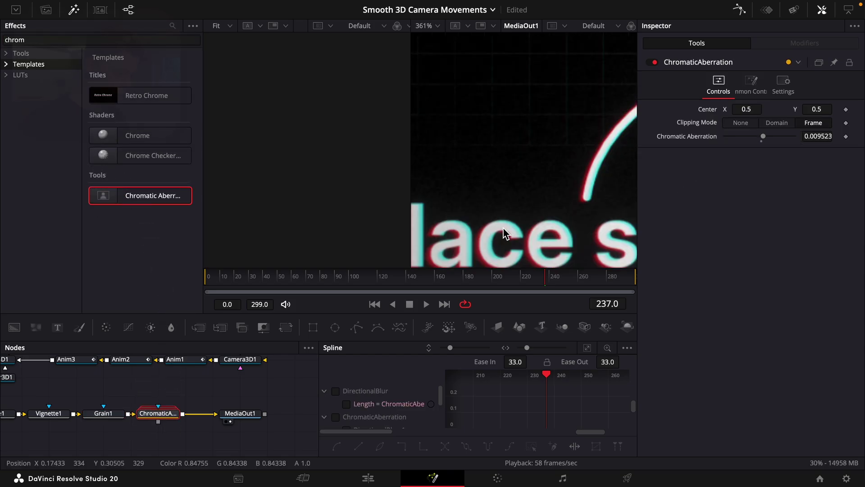
pyautogui.moveTo(503, 229); pyautogui.dragTo(558, 156)
pyautogui.moveTo(506, 196); pyautogui.dragTo(523, 171)
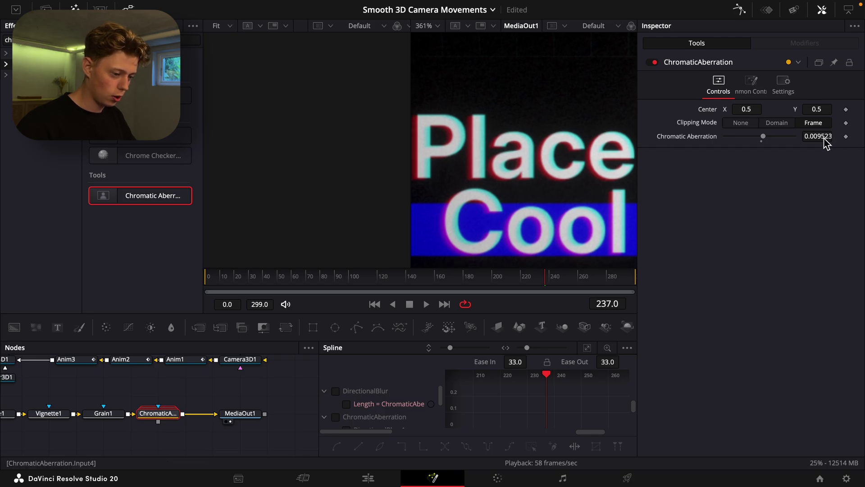
pyautogui.moveTo(827, 142); pyautogui.dragTo(816, 136)
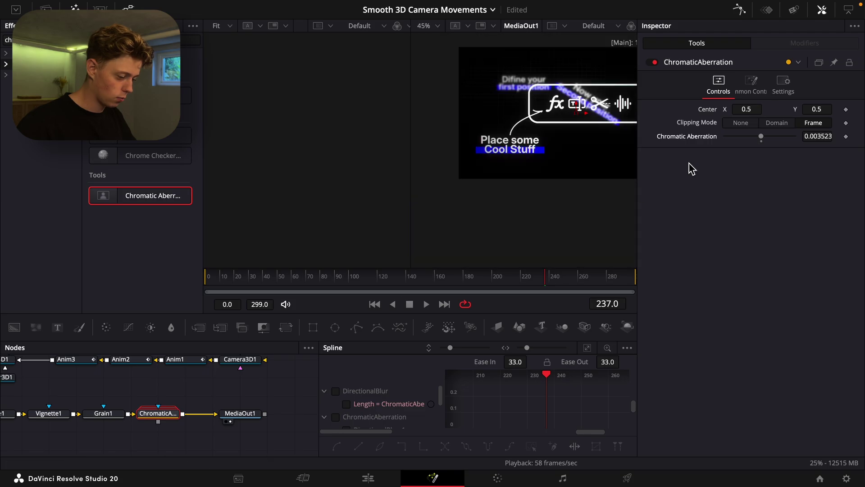
pyautogui.scroll(3, 568, 124)
pyautogui.moveTo(555, 122); pyautogui.dragTo(562, 213)
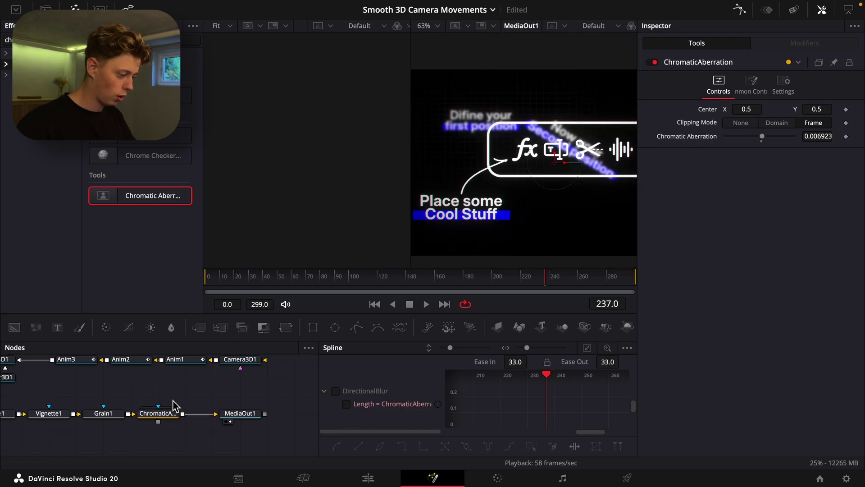
# - Enable LowQ anti-aliasing for the RGBA channel of Renderer3D1
pyautogui.hscroll(-3, 173, 401)
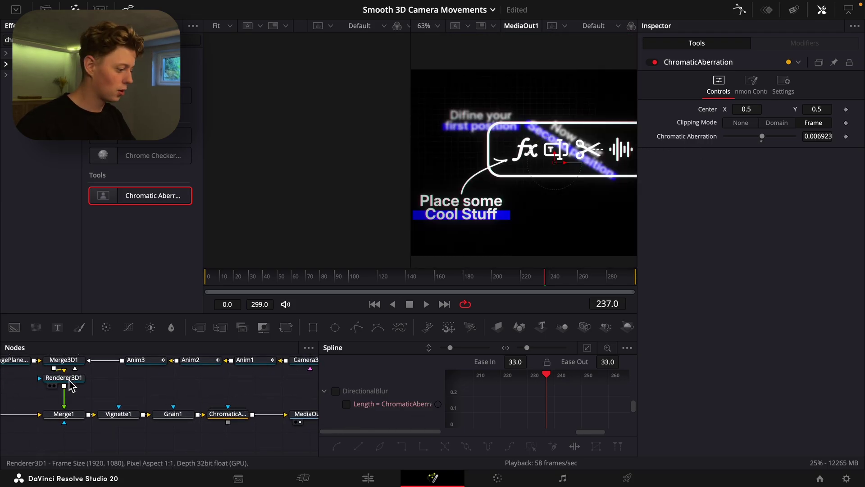
pyautogui.click(66, 379)
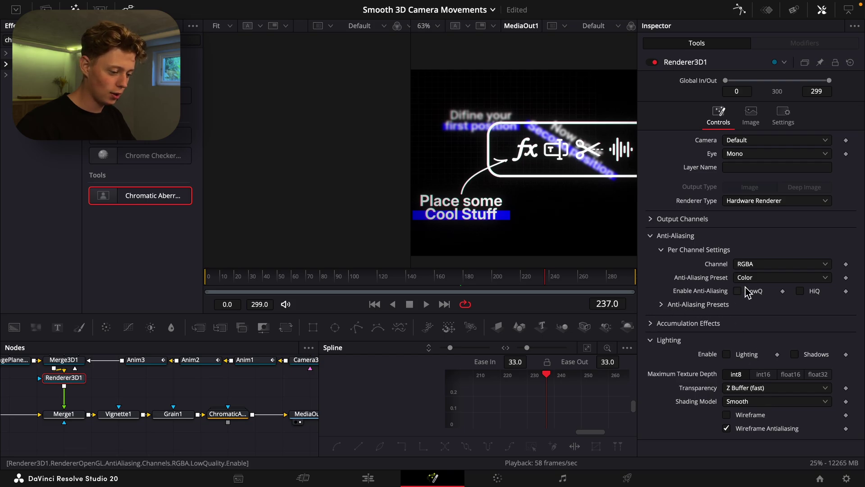
pyautogui.click(737, 290)
# - Enable Motion Blur on Renderer3D1 and compare the image with and without it at frame 4
pyautogui.click(784, 120)
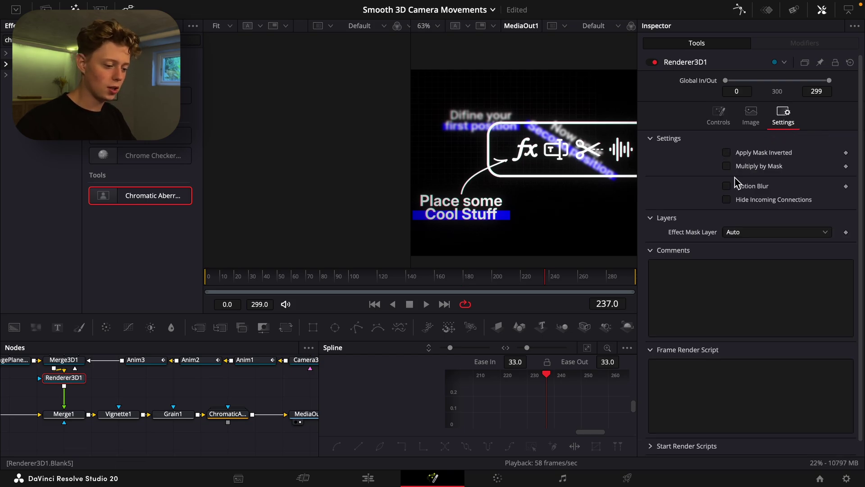
pyautogui.click(726, 186)
pyautogui.moveTo(231, 277); pyautogui.dragTo(214, 280)
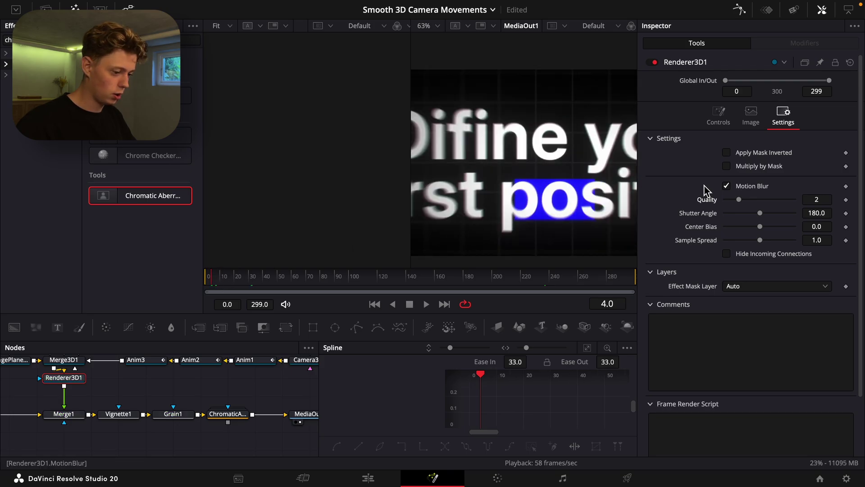
pyautogui.click(726, 186)
pyautogui.click(726, 186)
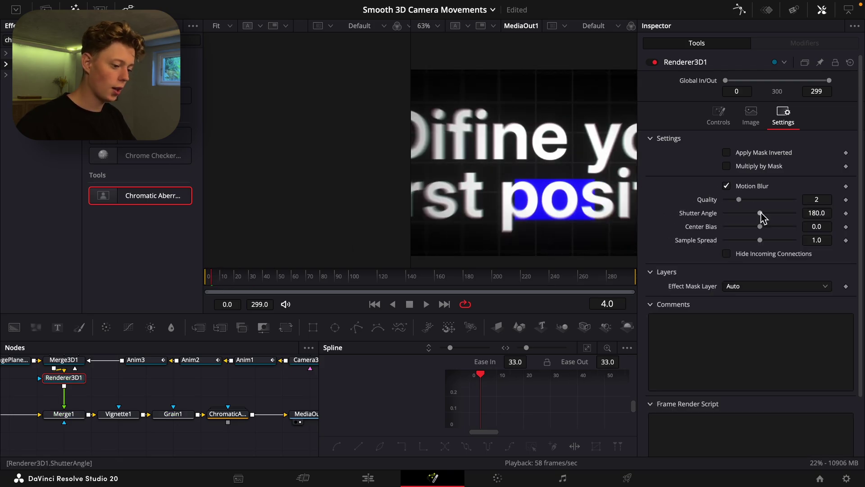
# - Set Renderer3D1's motion blur Shutter Angle to 360 and its Quality to 4
pyautogui.moveTo(760, 214); pyautogui.dragTo(796, 214)
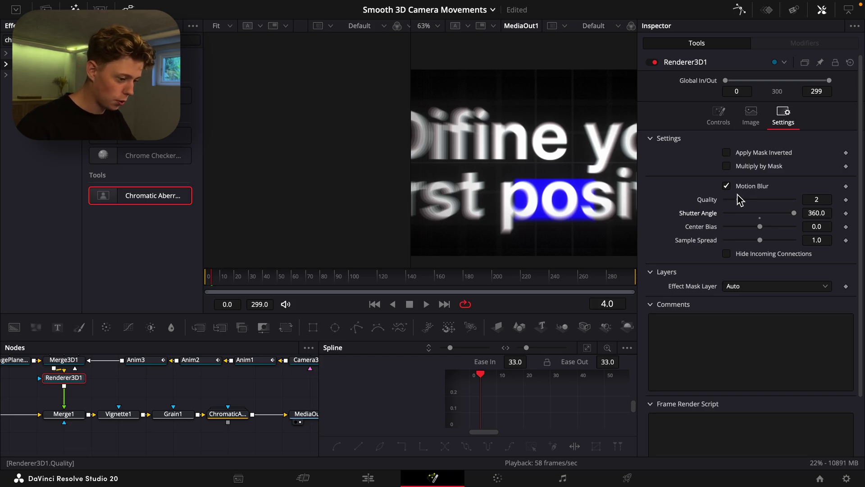
pyautogui.moveTo(739, 200); pyautogui.dragTo(746, 200)
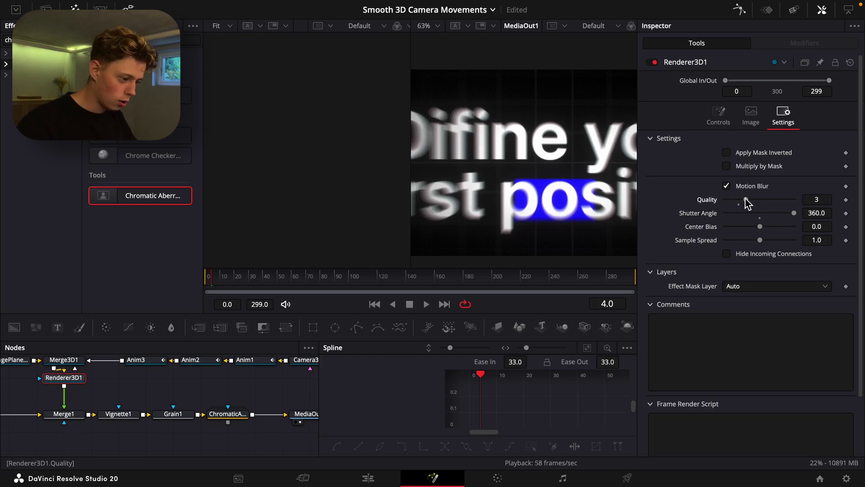
pyautogui.moveTo(753, 199); pyautogui.dragTo(730, 201)
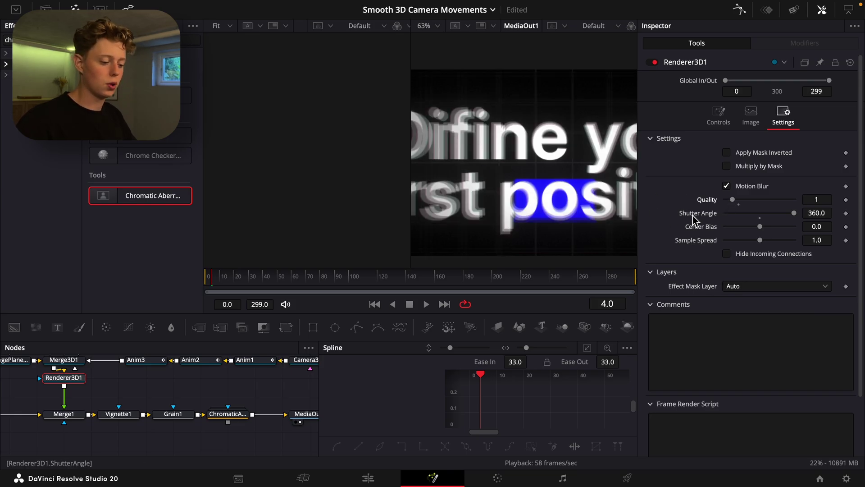
pyautogui.moveTo(732, 199); pyautogui.dragTo(739, 200)
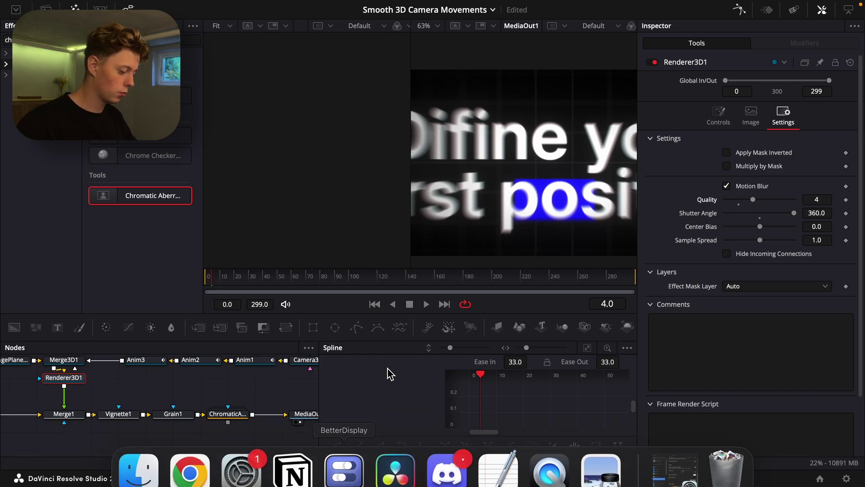
# - Switch to the Edit page, set the Render Cache to Smart and play the composition from the start
pyautogui.click(369, 478)
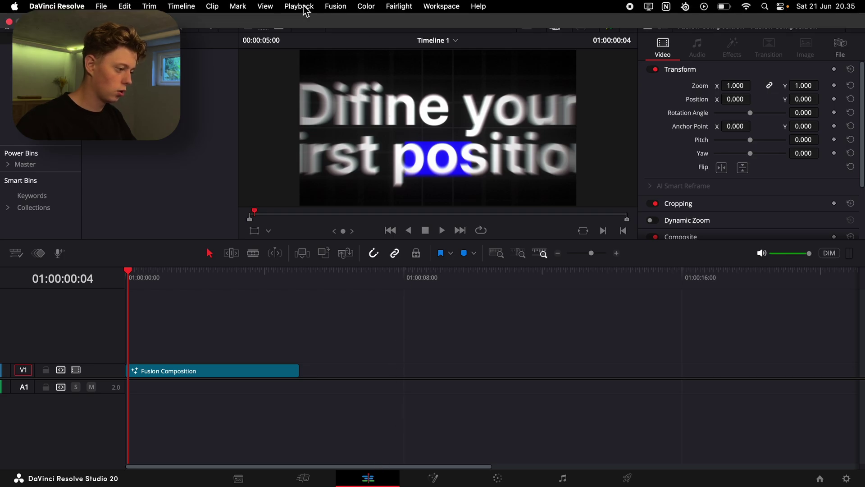
pyautogui.click(299, 6)
pyautogui.moveTo(343, 70)
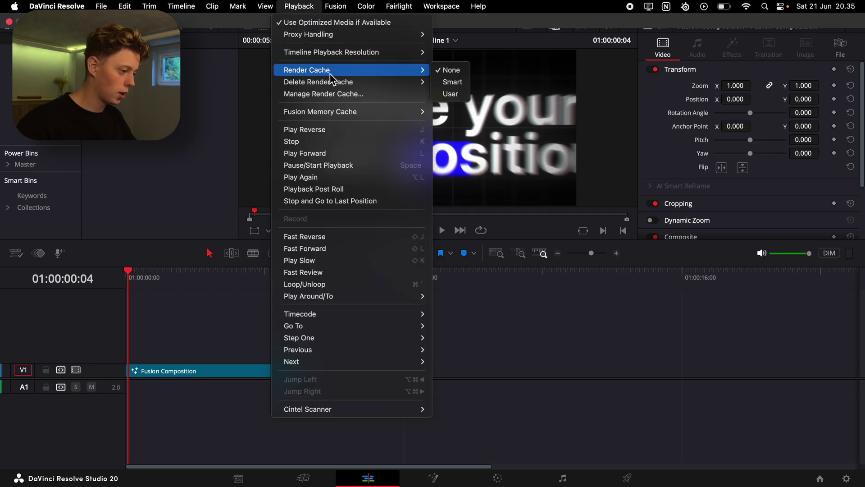
pyautogui.click(452, 82)
pyautogui.press('Home')
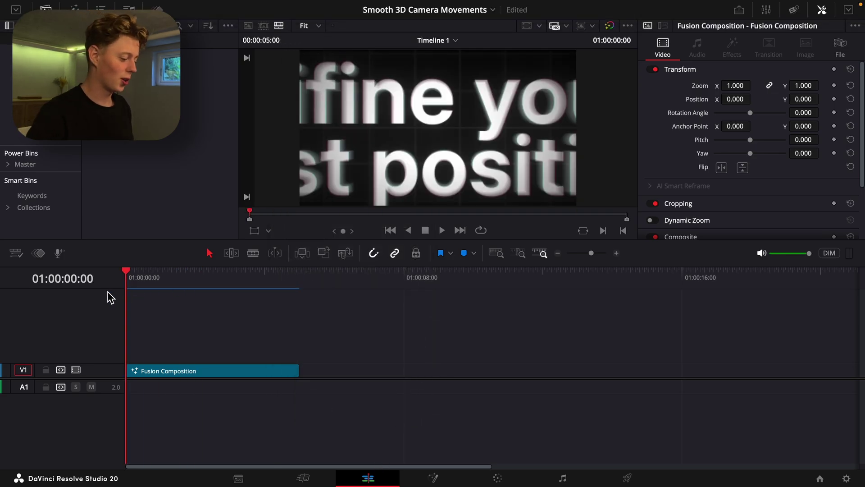
pyautogui.press('space')
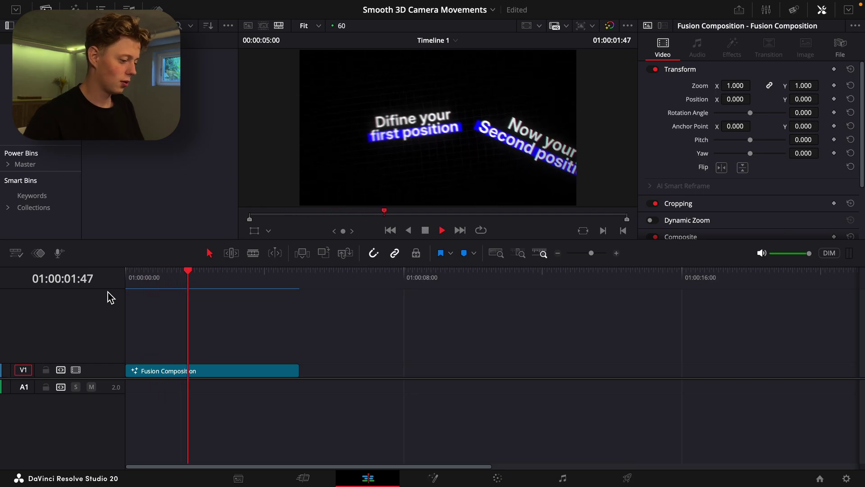